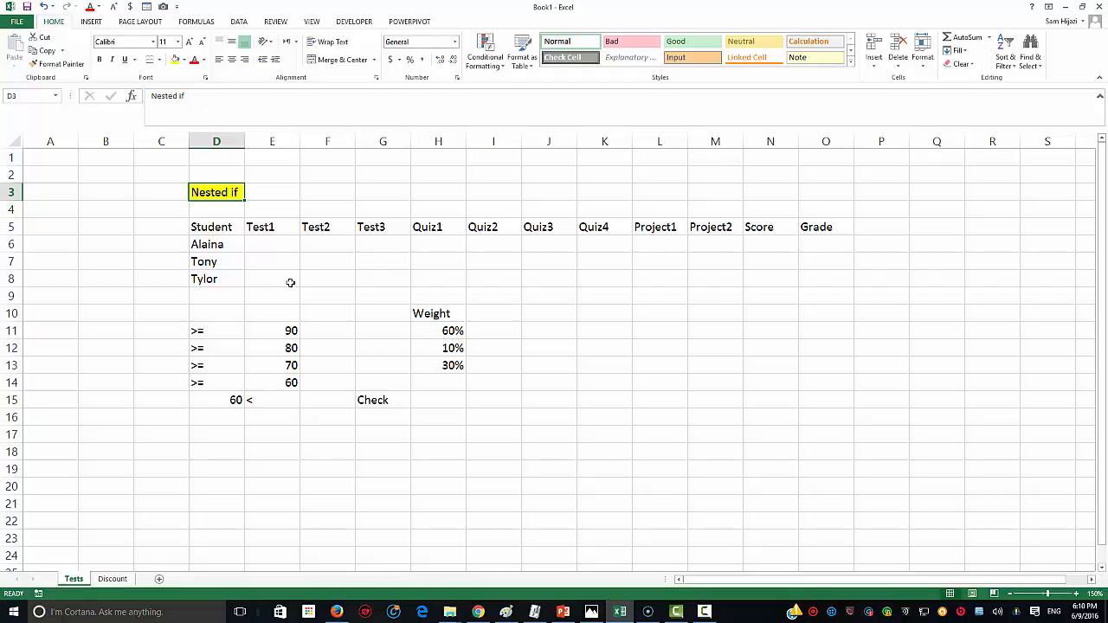
Step: Select the Test, Quiz and Score headers and the 90 threshold cell
click(263, 227)
drag(262, 227, 472, 228)
click(591, 335)
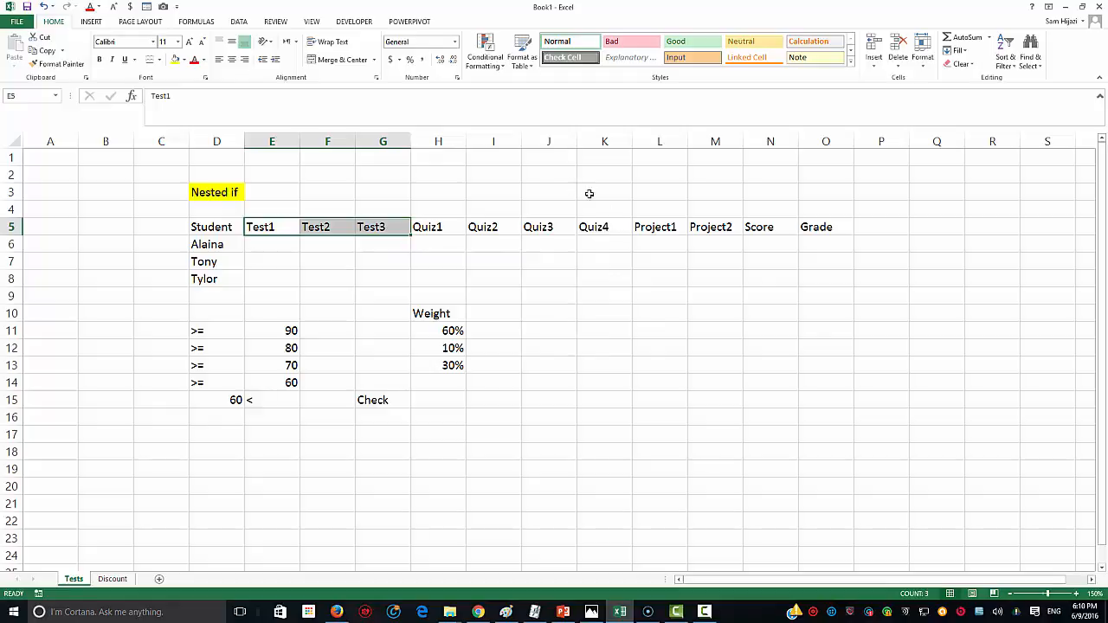
drag(426, 230, 727, 227)
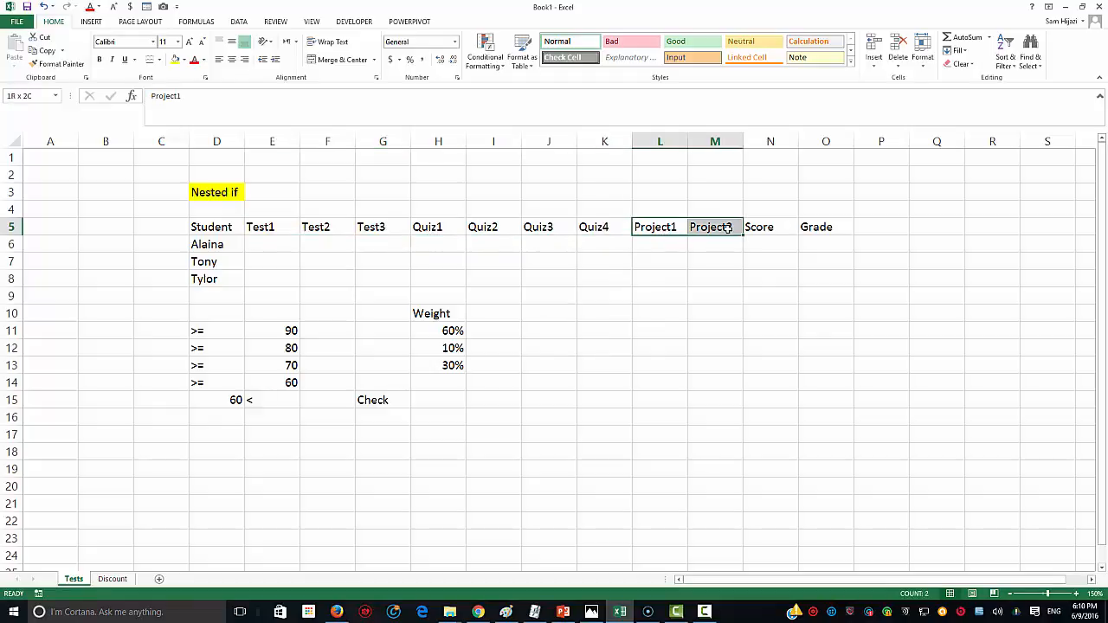
click(291, 331)
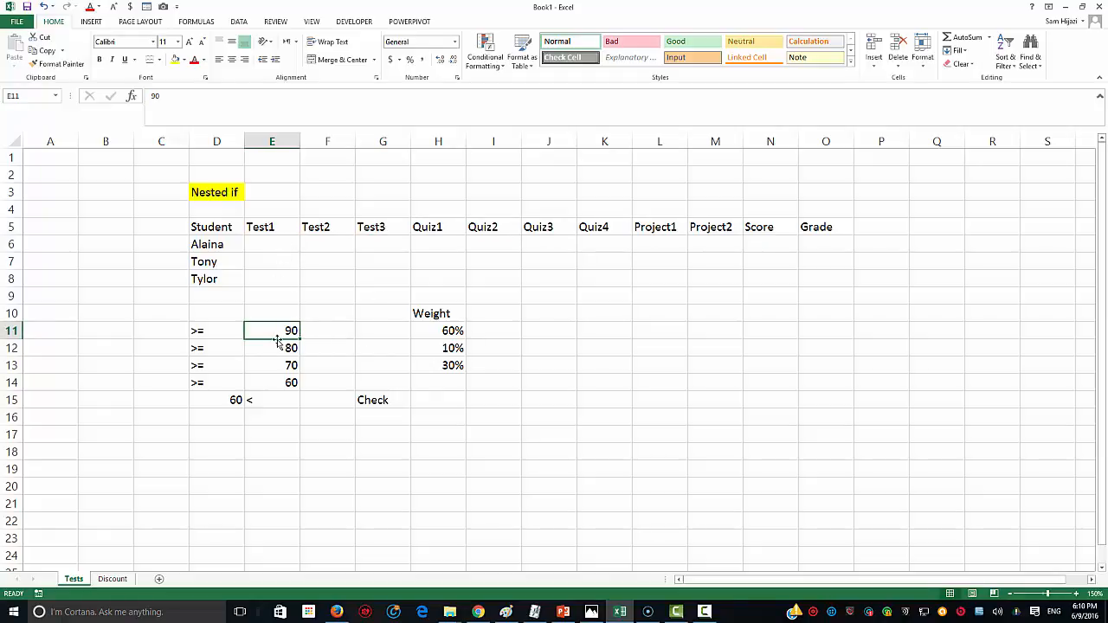
click(765, 229)
click(270, 336)
Step: Enter grades A, B, C, D and F beside the 90, 80, 70, 60 and under-60 thresholds
click(333, 336)
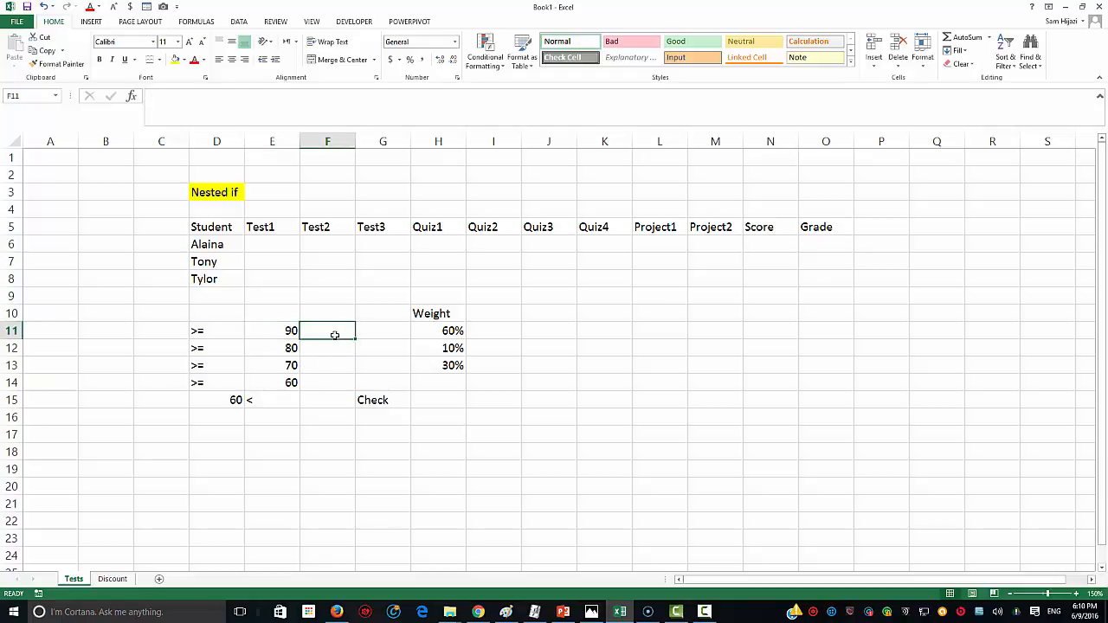
text(A)
key(Return)
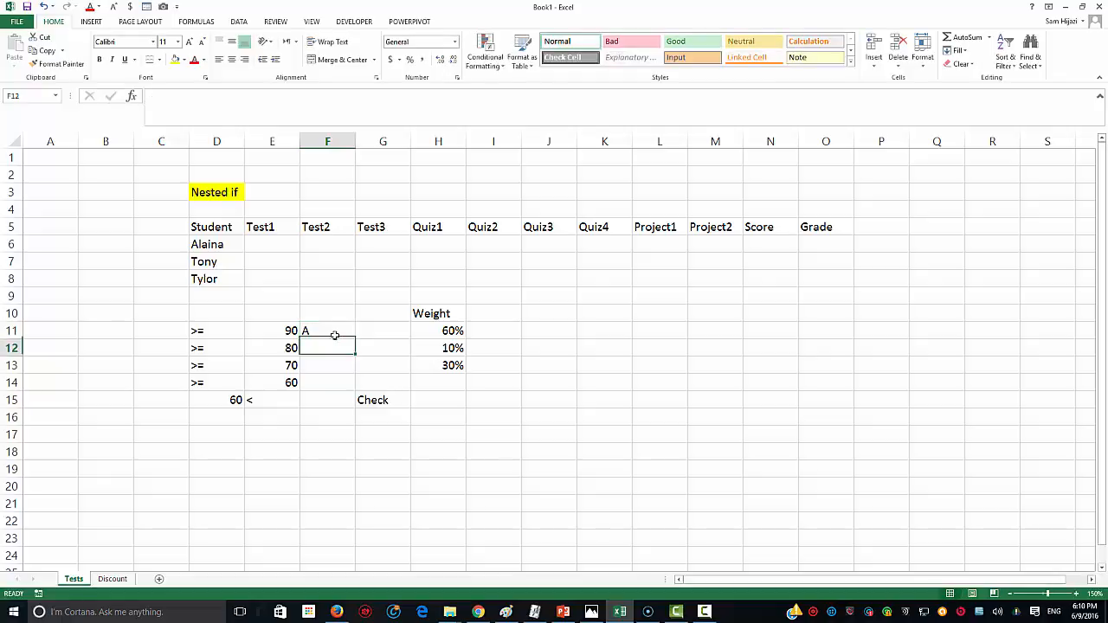
text(B)
key(Return)
text(C)
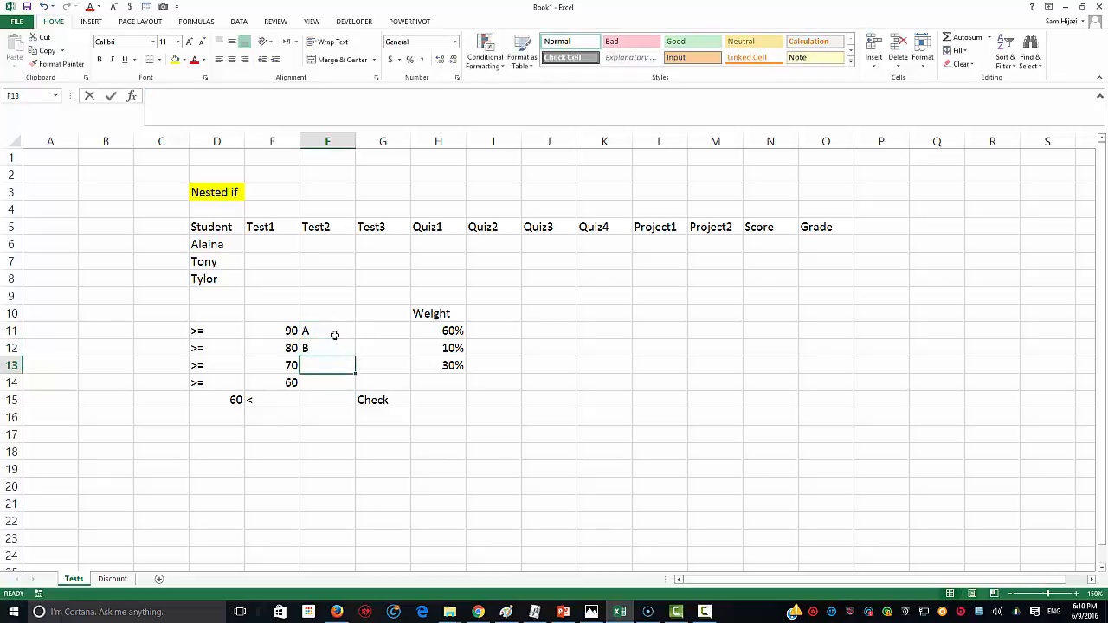
key(Return)
text(D)
key(Return)
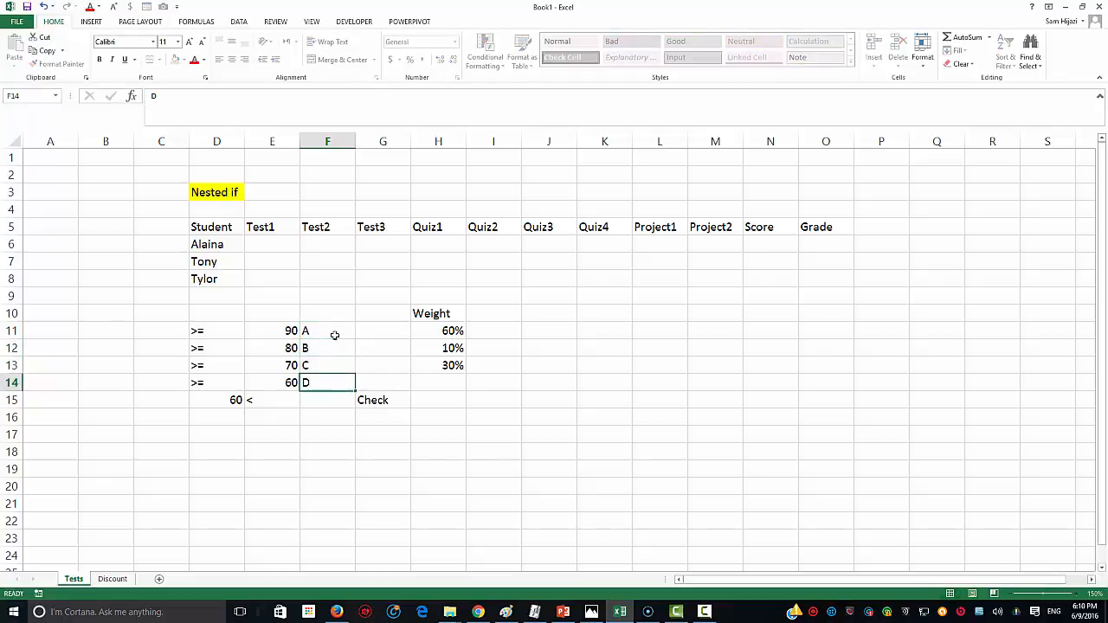
text(F)
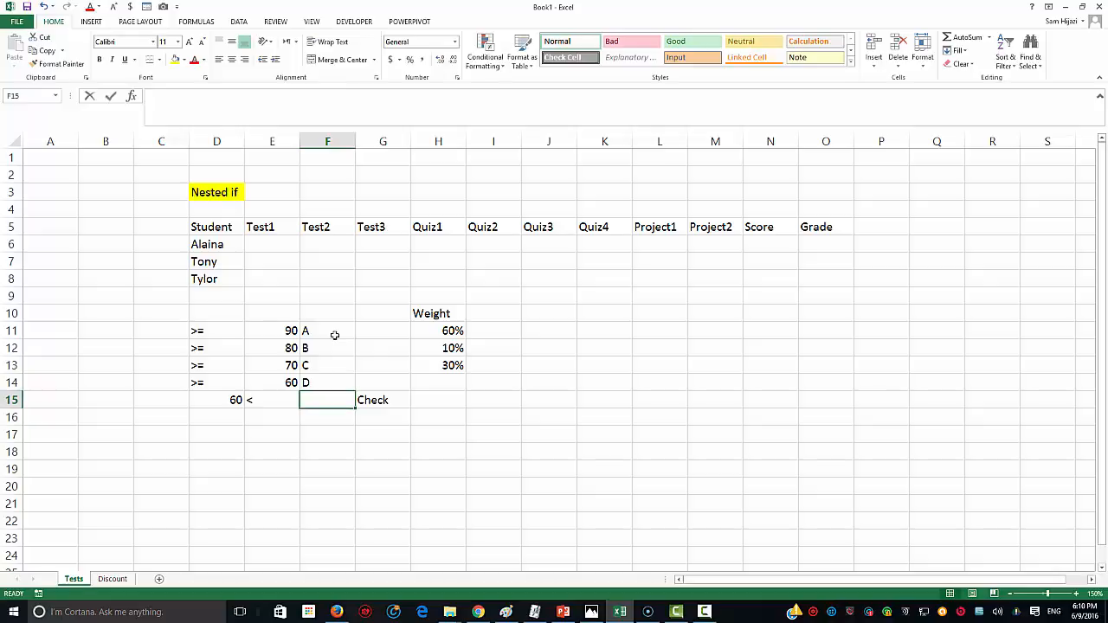
key(Return)
Step: Centre the A–F grade letters in their column
drag(334, 335, 334, 400)
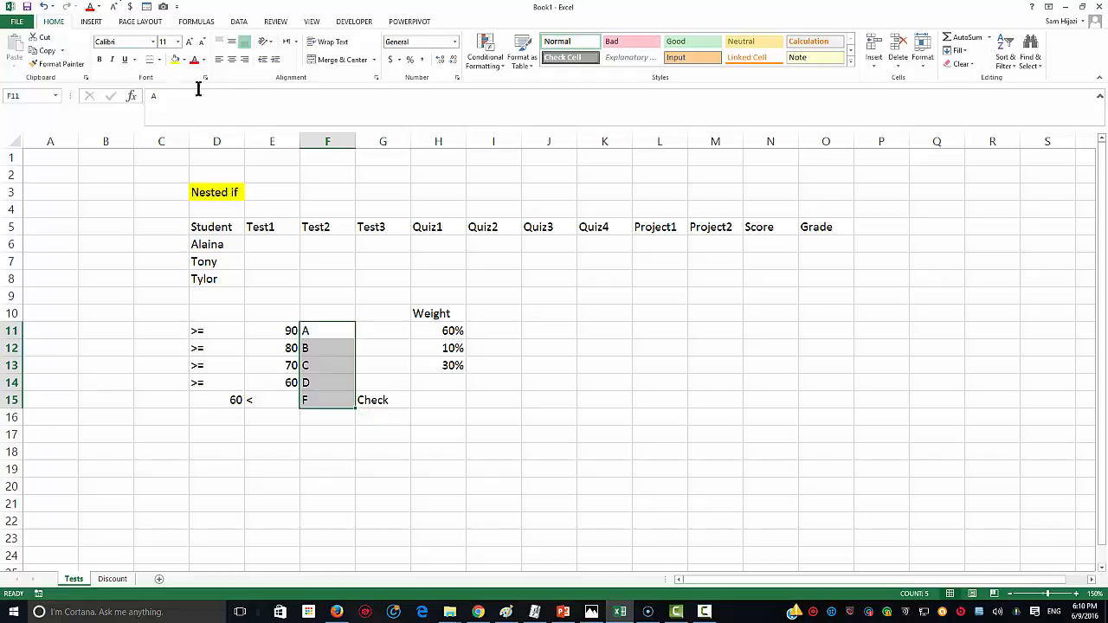
click(229, 61)
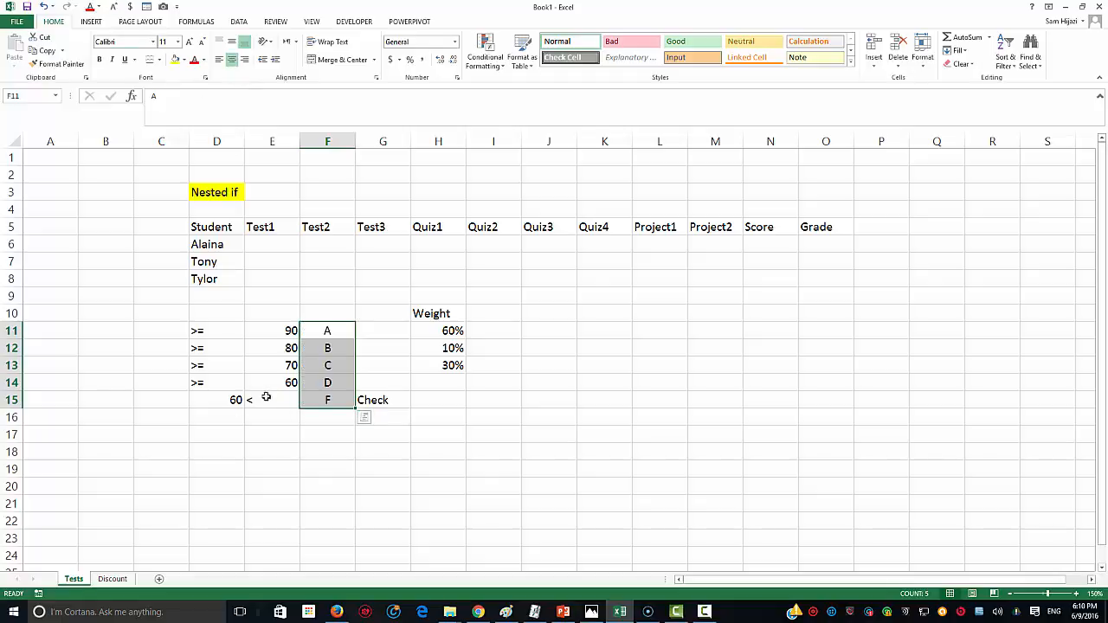
click(252, 399)
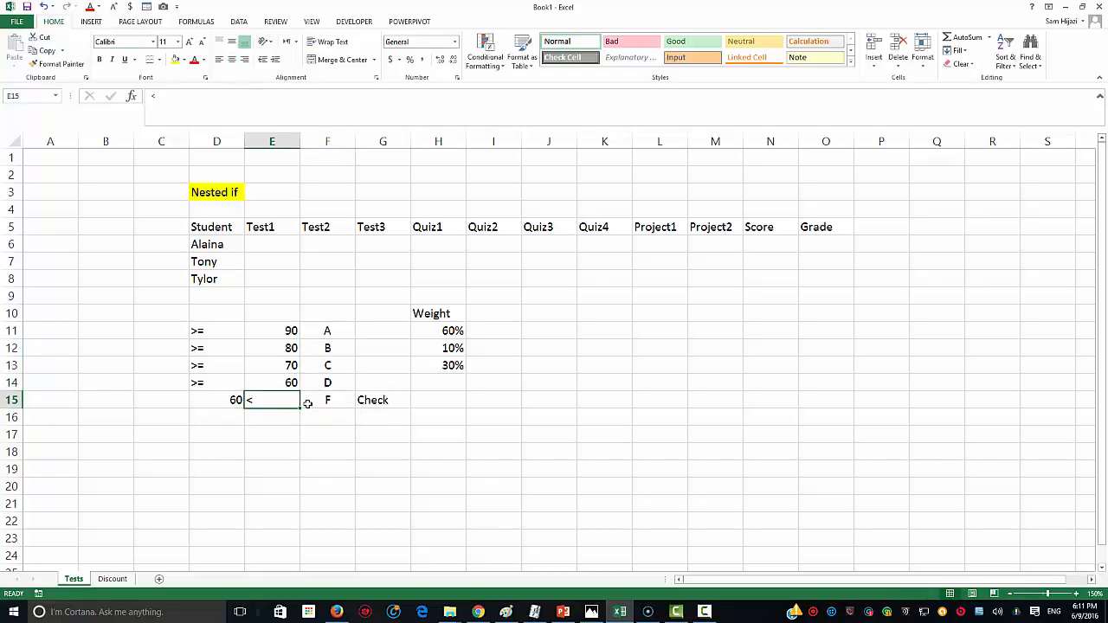
click(443, 337)
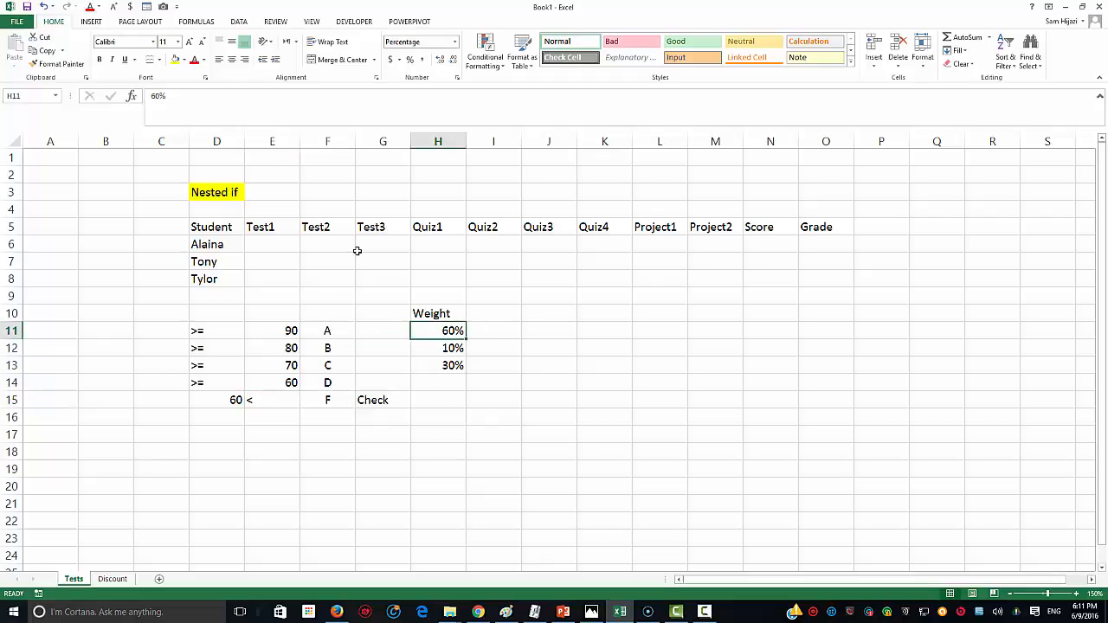
drag(277, 230, 370, 228)
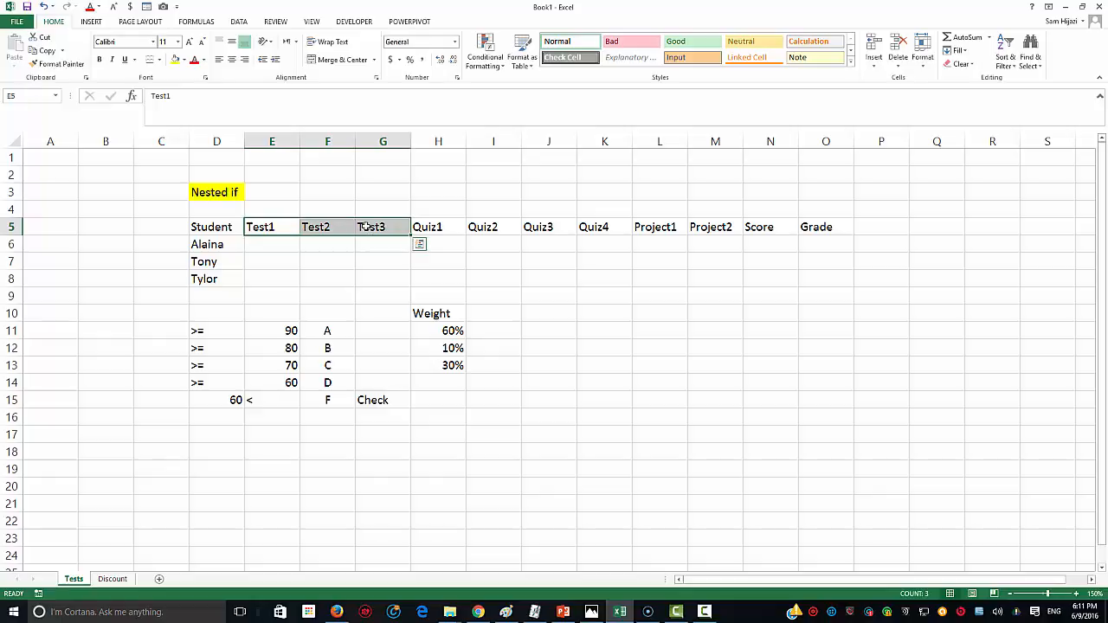
Step: Label the 60%, 10% and 30% weights Tetsts, Quizzes and Projects
click(455, 331)
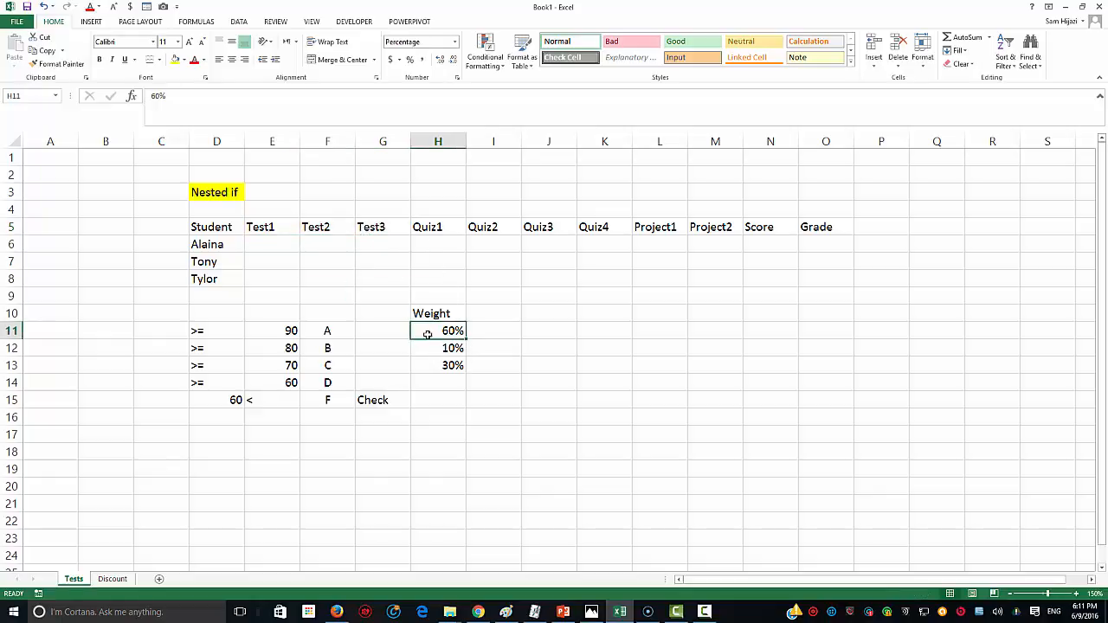
click(368, 332)
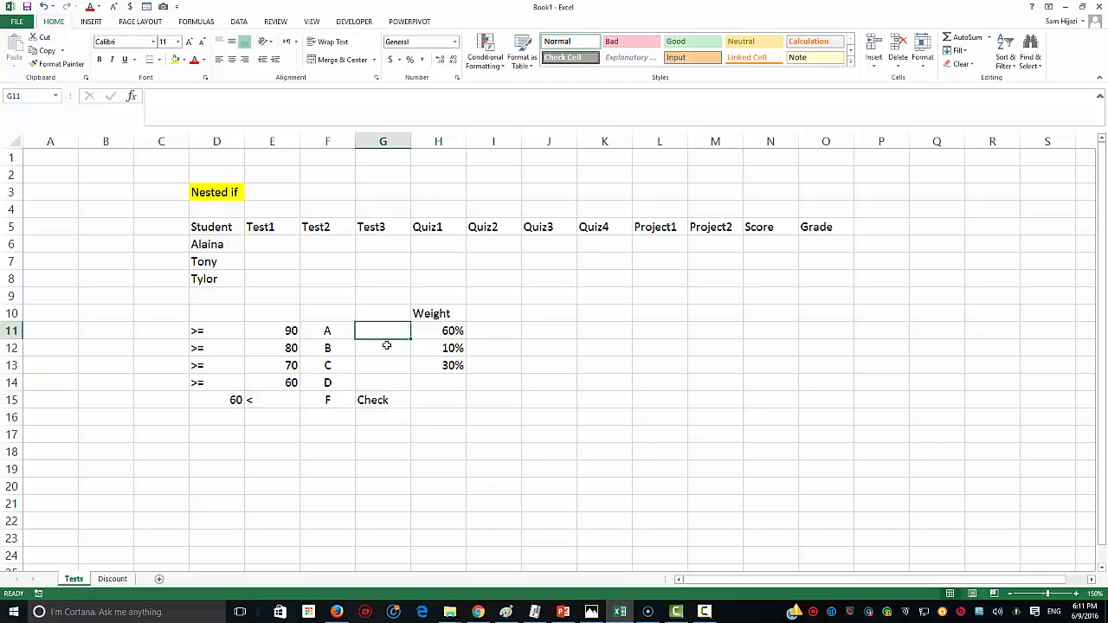
text(Tetst)
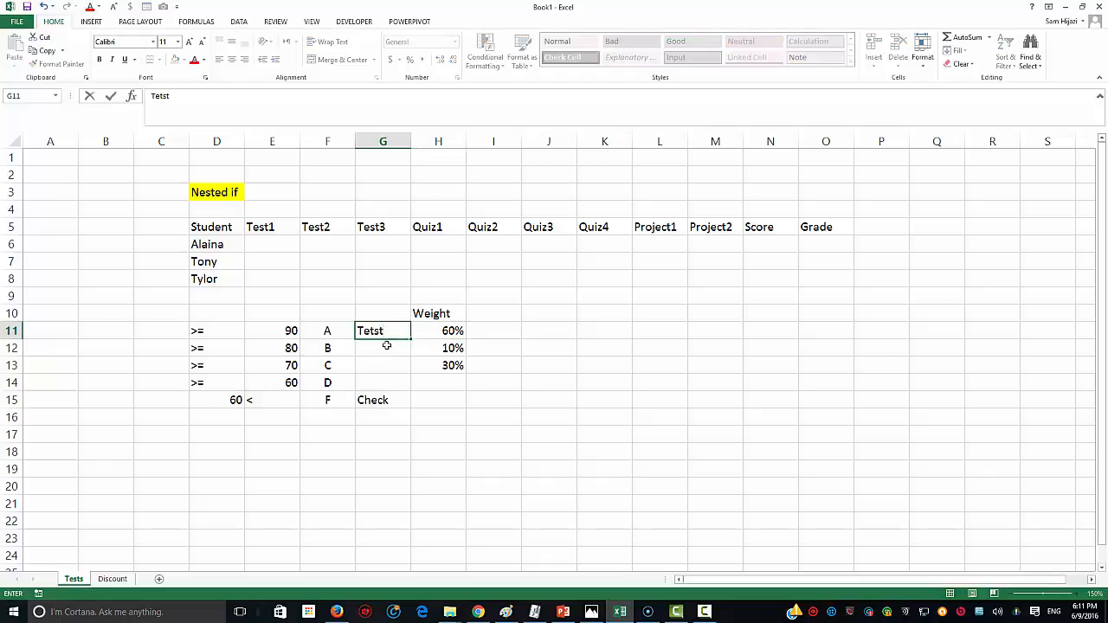
text(s)
key(Return)
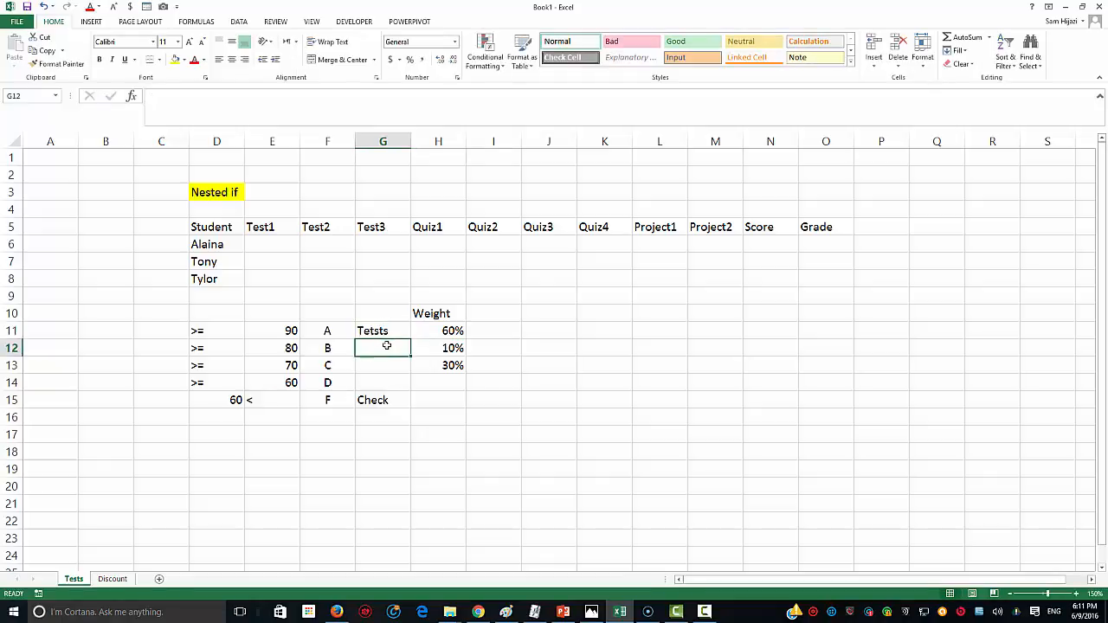
text(Q)
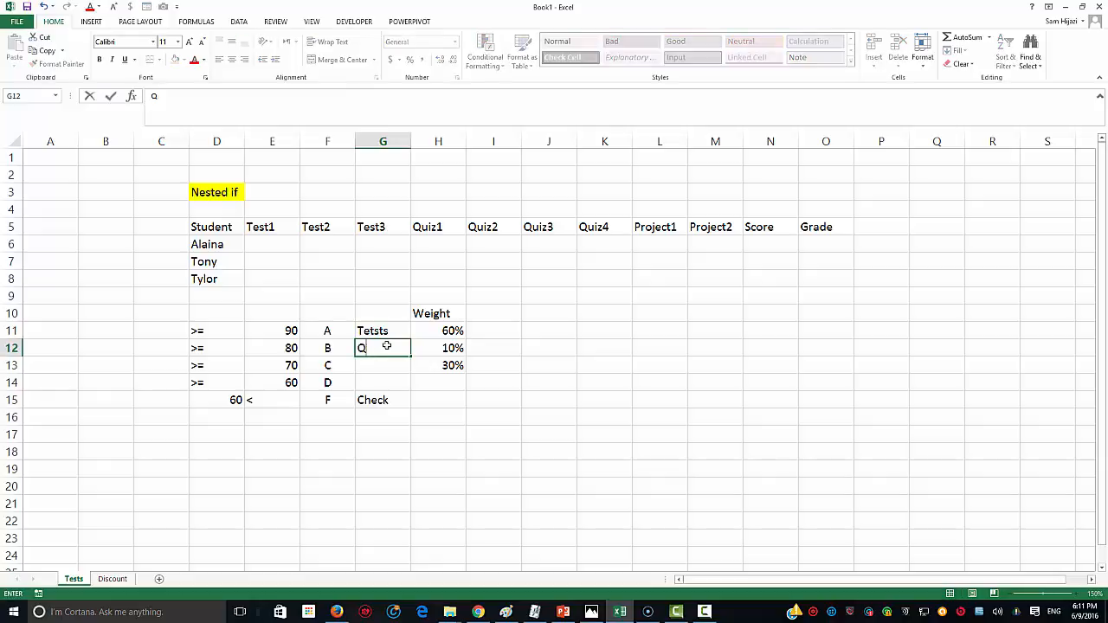
text(iuizzes)
key(Return)
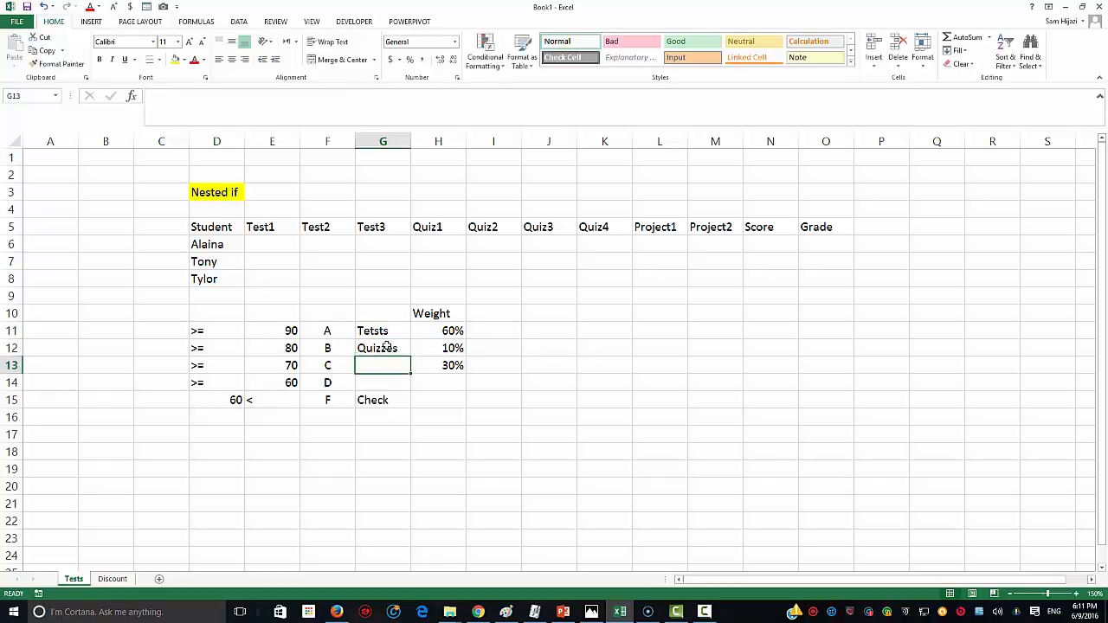
text({ro)
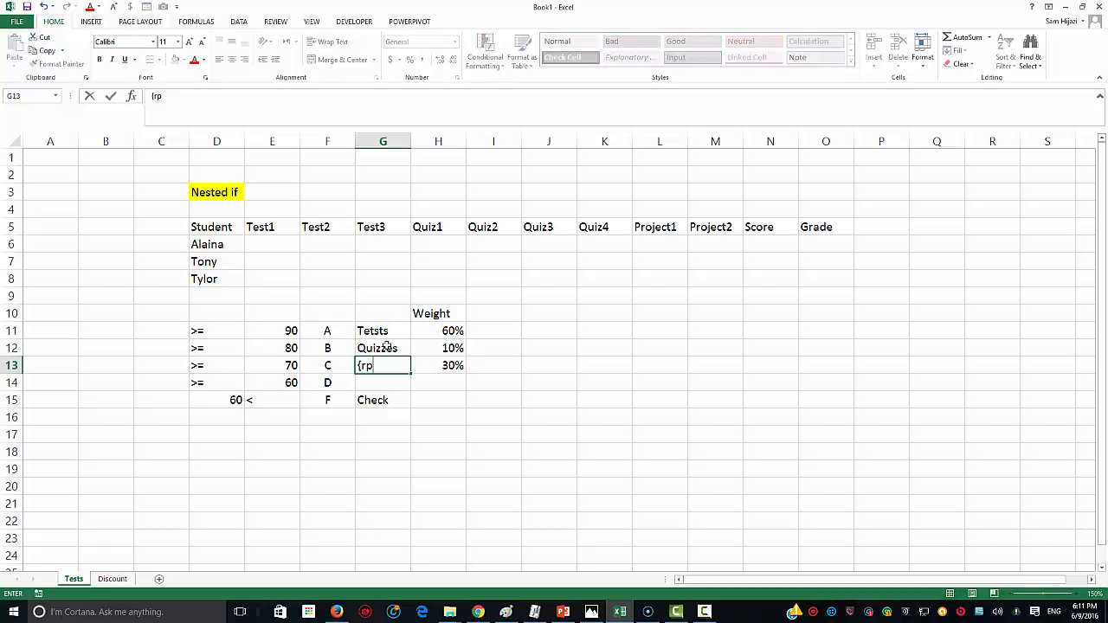
key(BackSpace)
key(BackSpace)
key(BackSpace)
text({)
text(Project)
text(s)
click(427, 402)
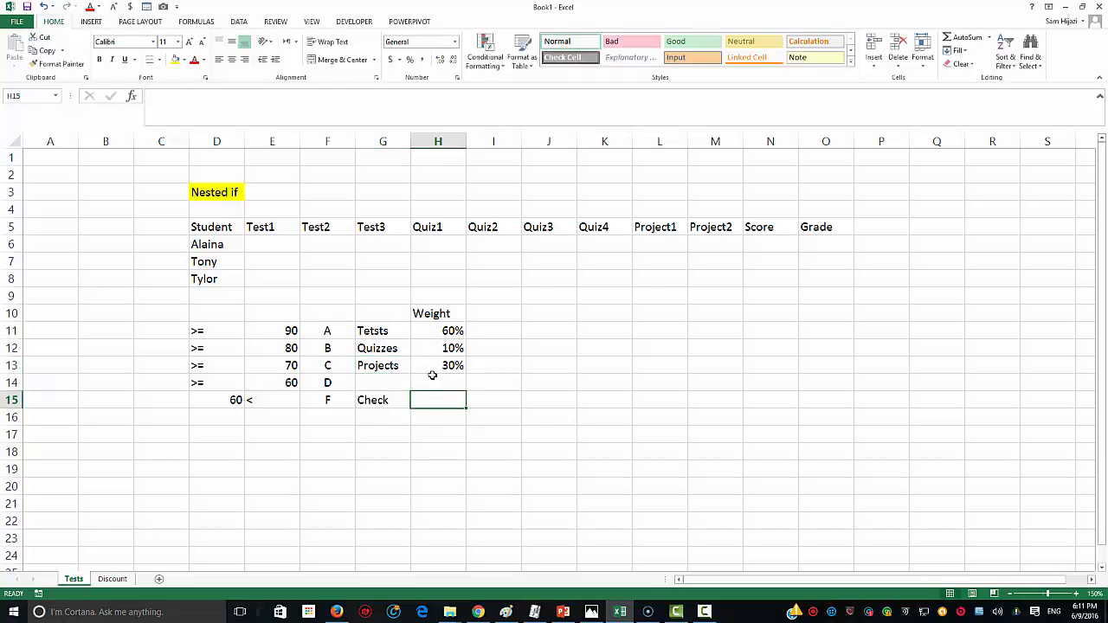
Step: Select the 60%, 10% and 30% weights to confirm they sum to 100%
click(445, 329)
drag(445, 330, 445, 363)
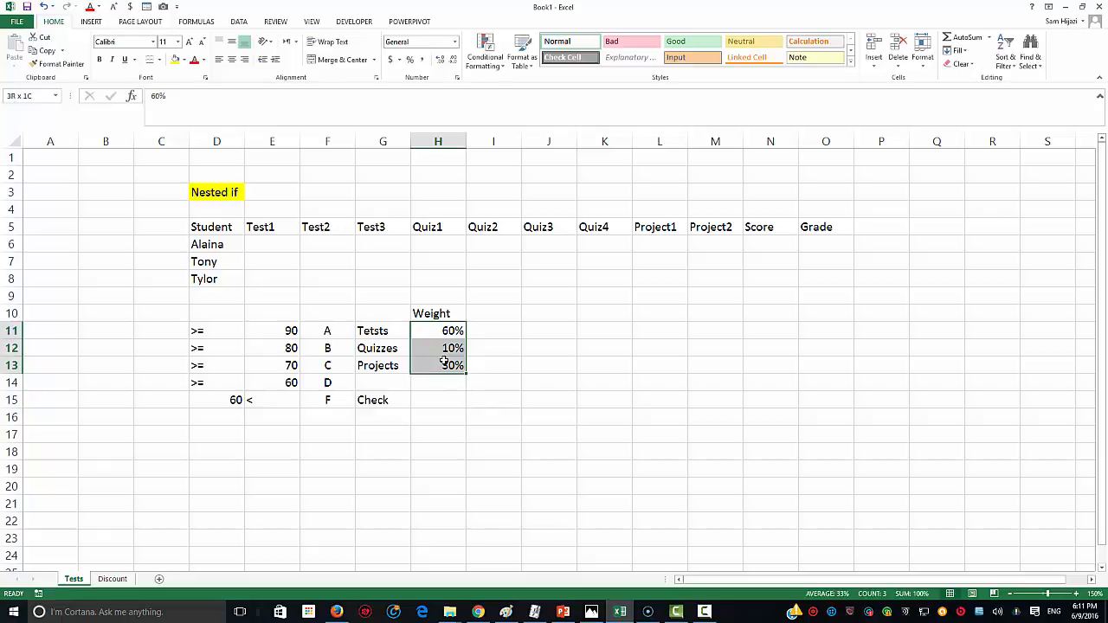
drag(444, 361, 444, 360)
click(443, 333)
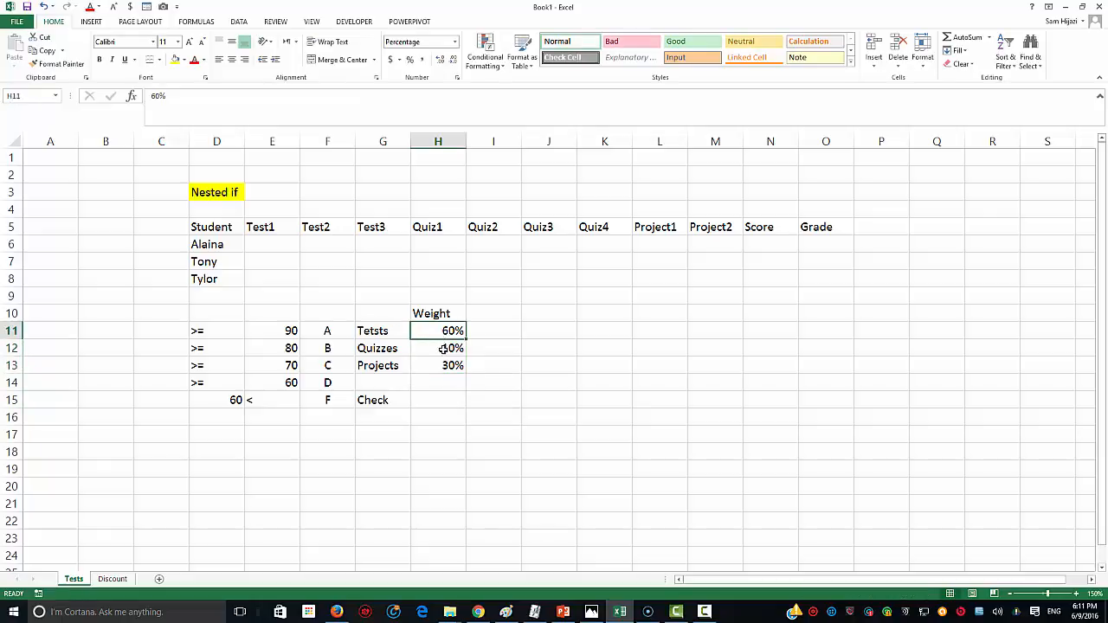
click(443, 349)
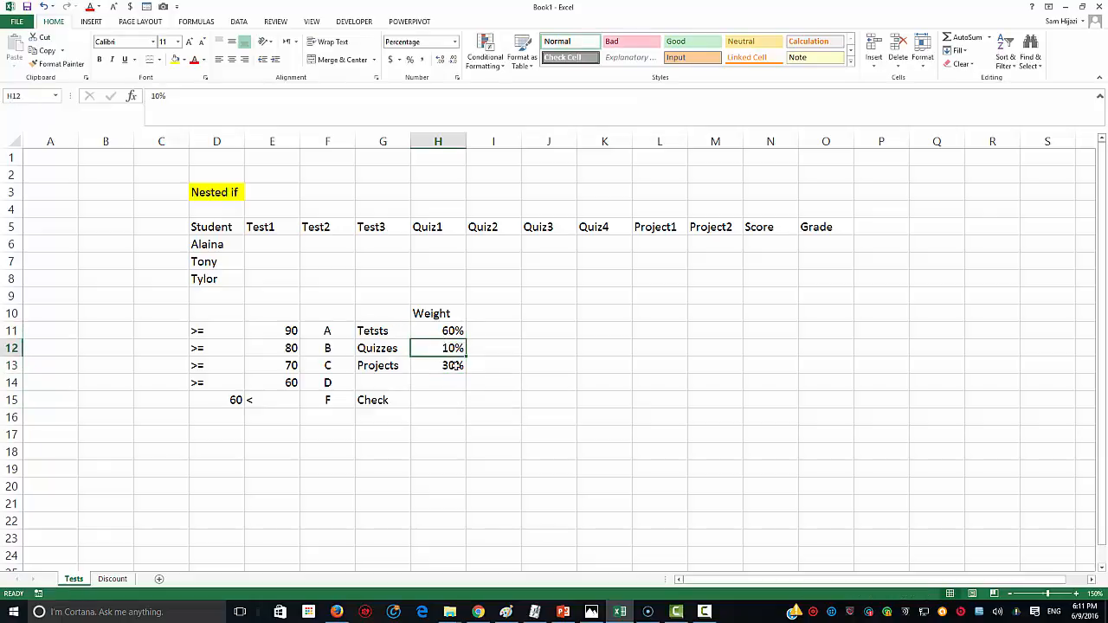
click(449, 366)
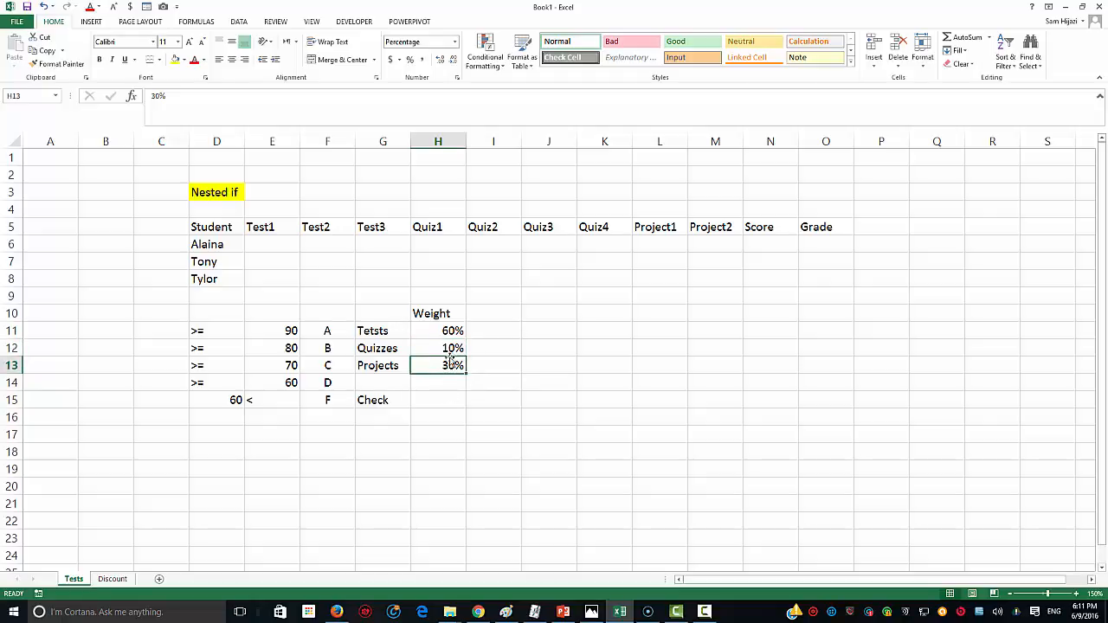
click(444, 403)
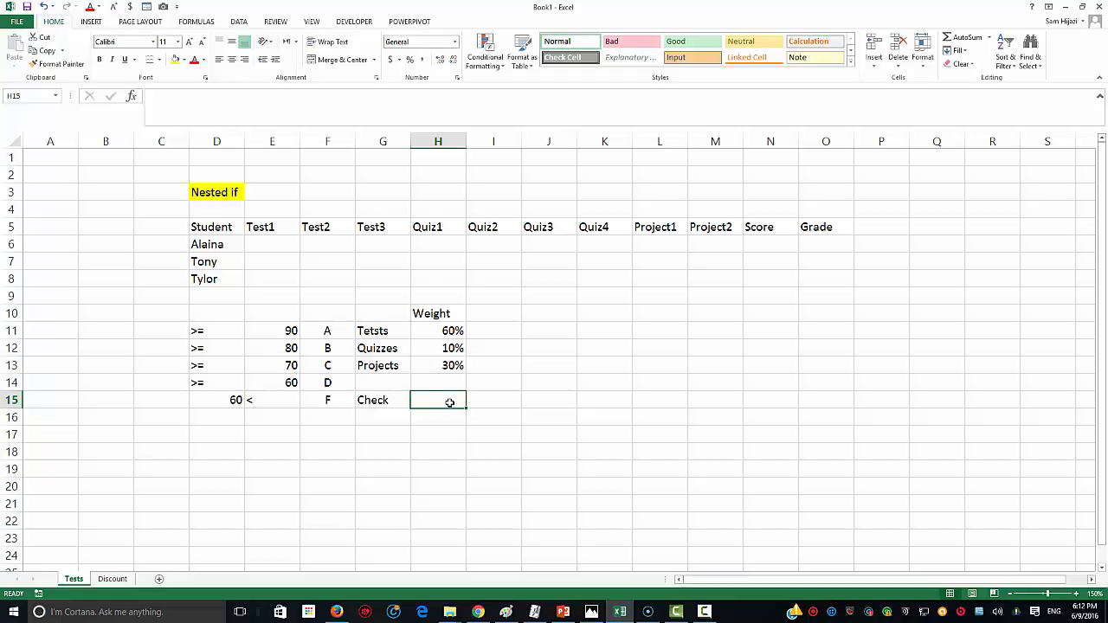
Step: Enter =IF(SUM(H11:H13)=100%,"OK","Look closely") in H15 so it displays OK
text(=if(sum()
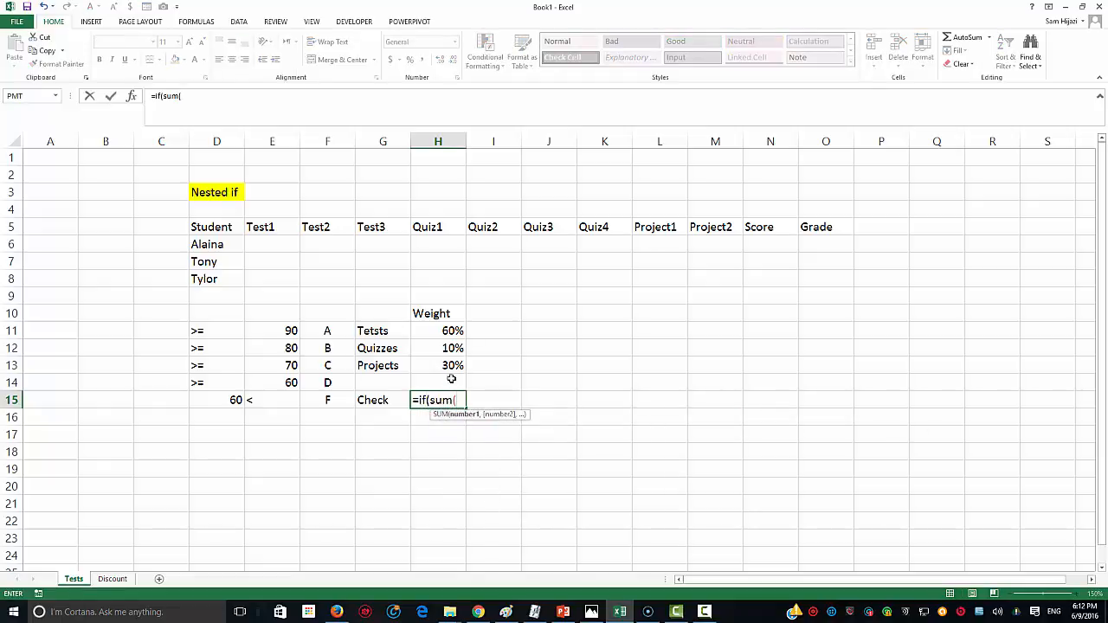
drag(449, 334, 446, 362)
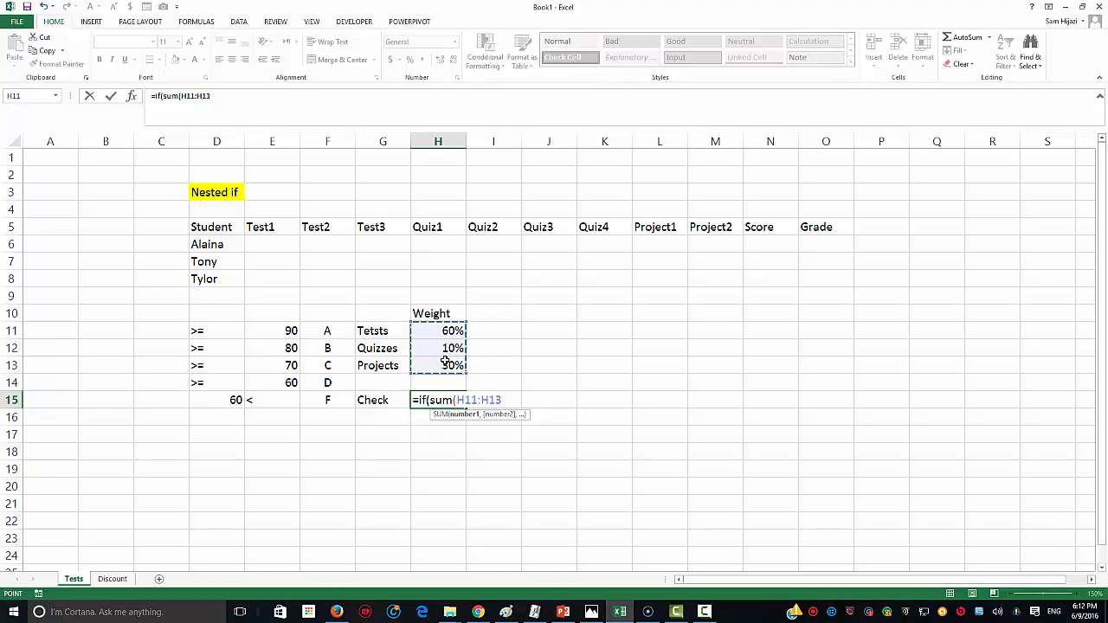
text()=100)
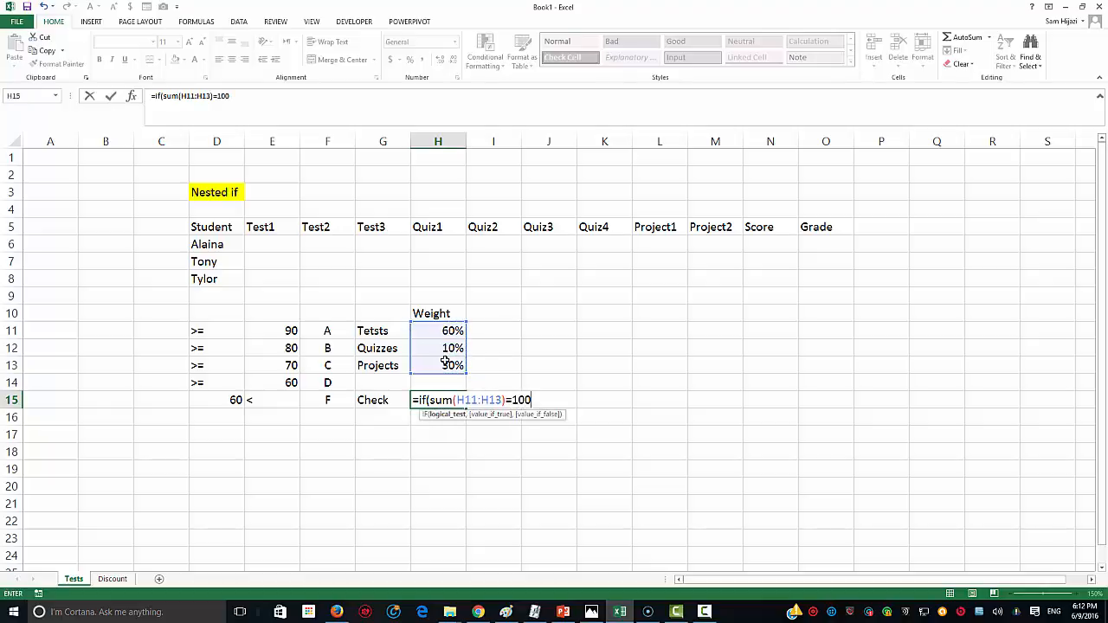
text(%,"O)
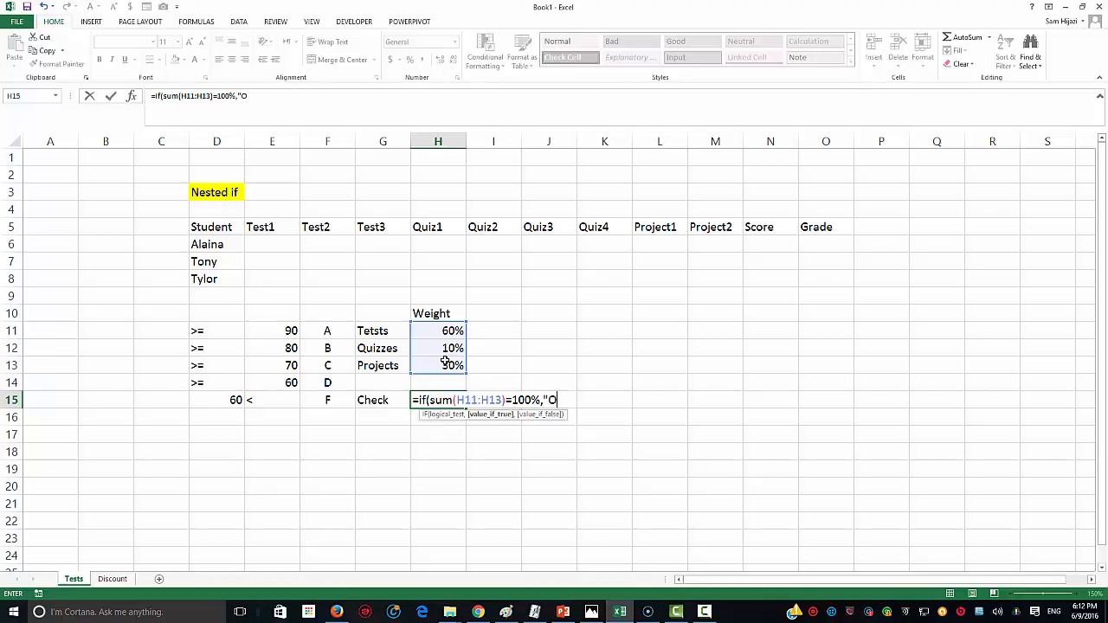
text(K",)
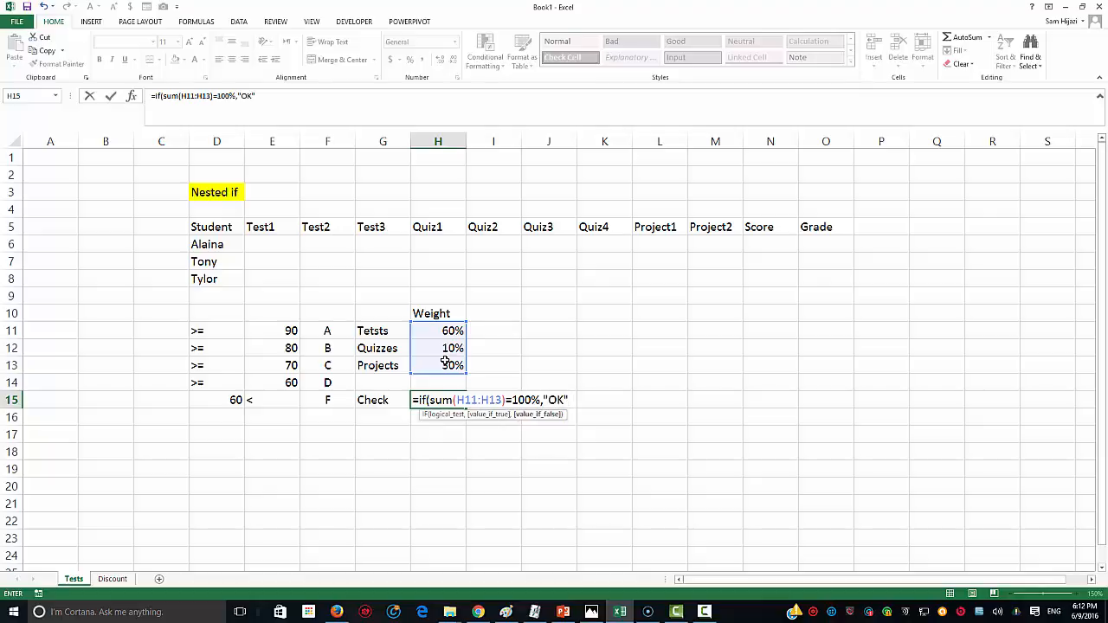
text("Look col)
key(BackSpace)
key(BackSpace)
text(ls)
key(BackSpace)
text(osely")
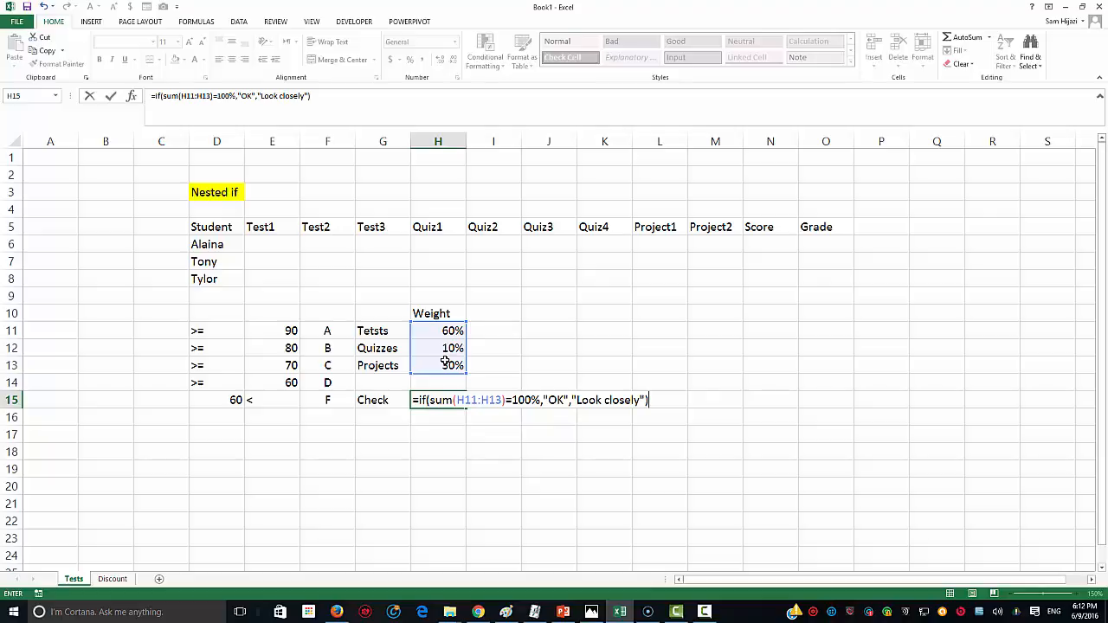
key(Return)
key(Up)
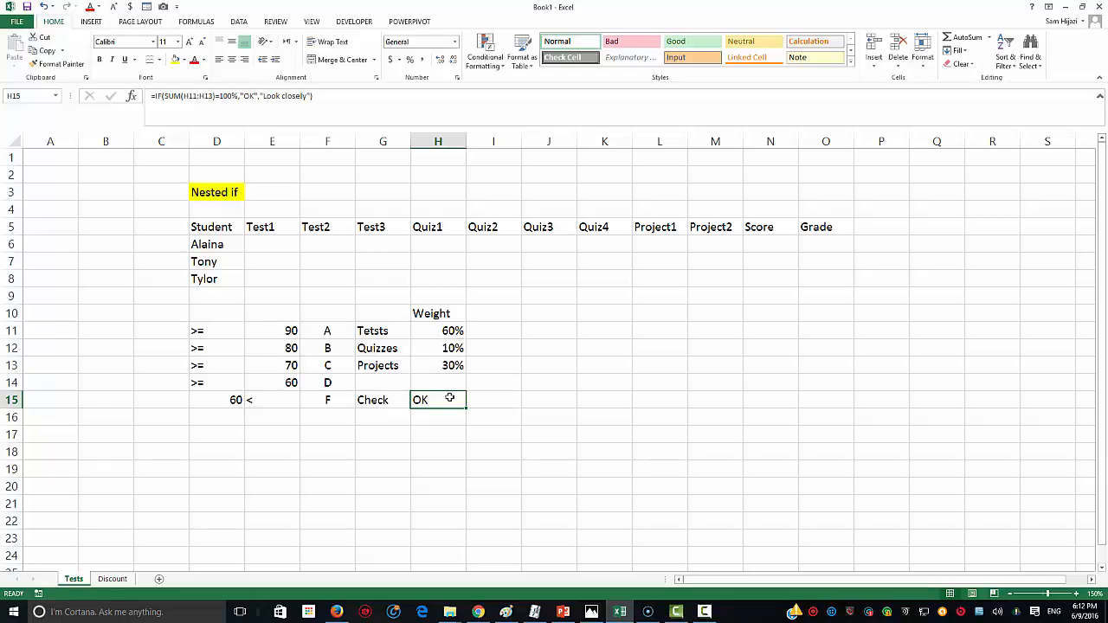
click(449, 365)
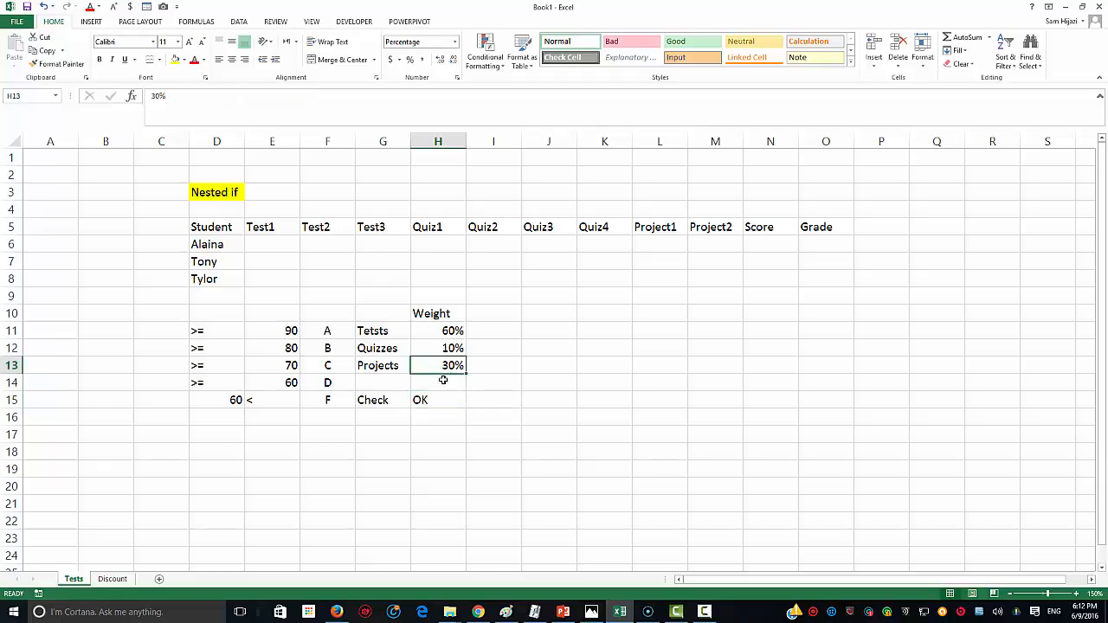
text(20)
key(Return)
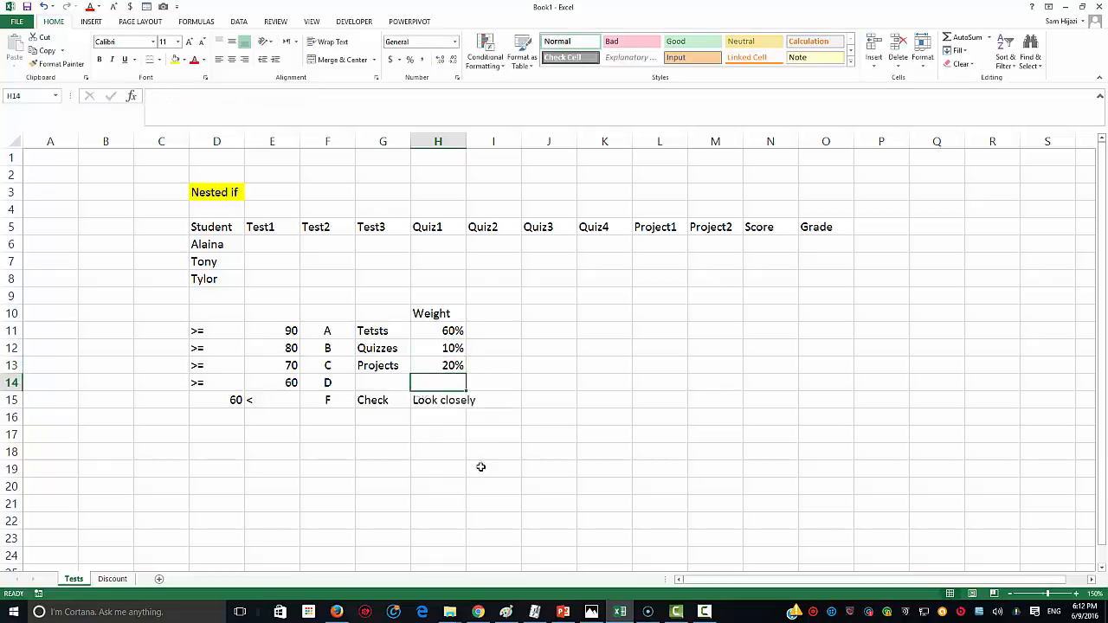
click(450, 365)
text(30)
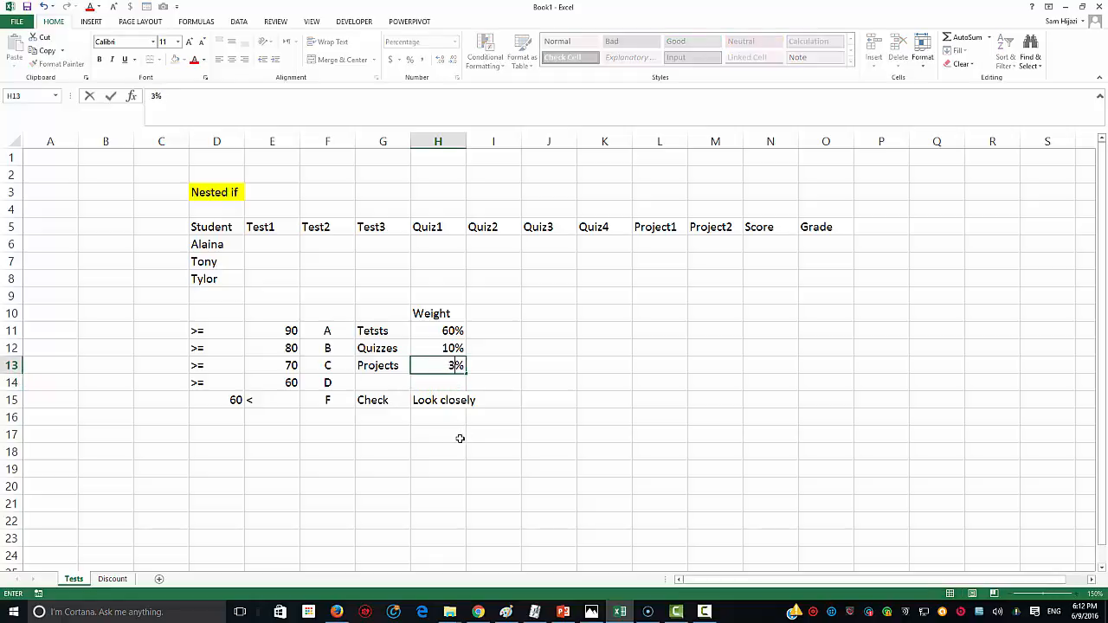
key(Return)
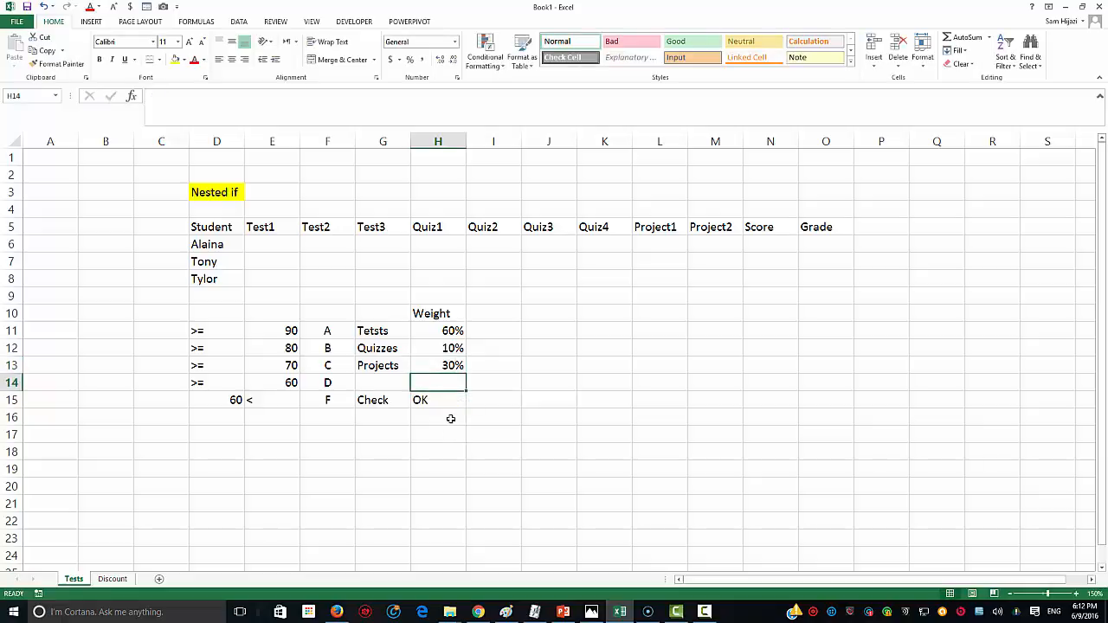
click(448, 401)
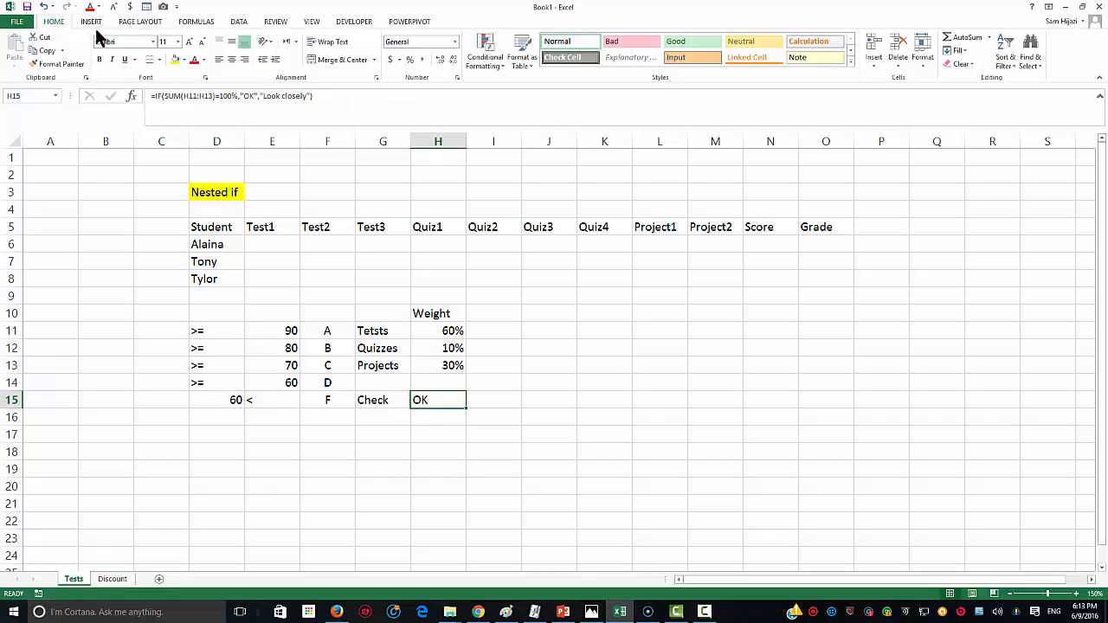
Step: Start a new conditional formatting rule for H15 where the cell value equals OK
click(481, 54)
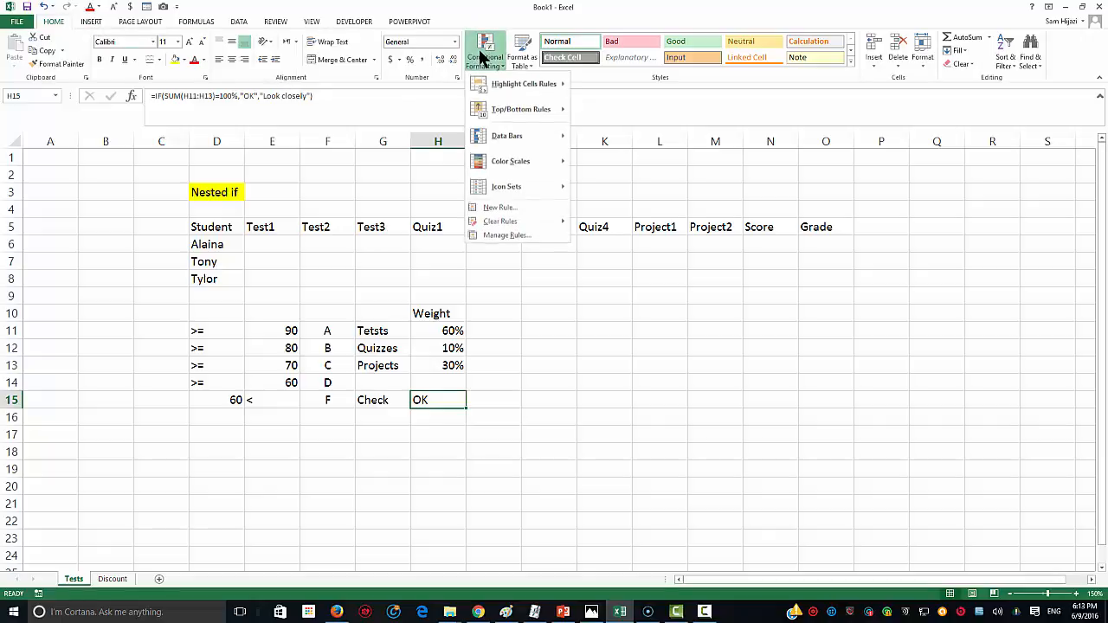
click(505, 238)
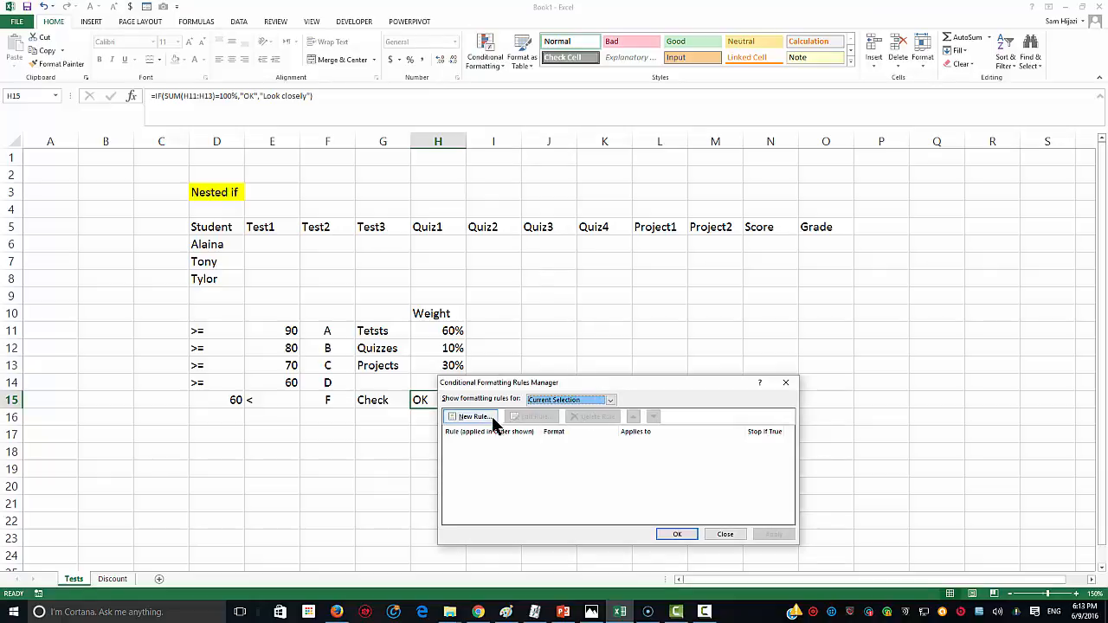
drag(575, 387, 666, 283)
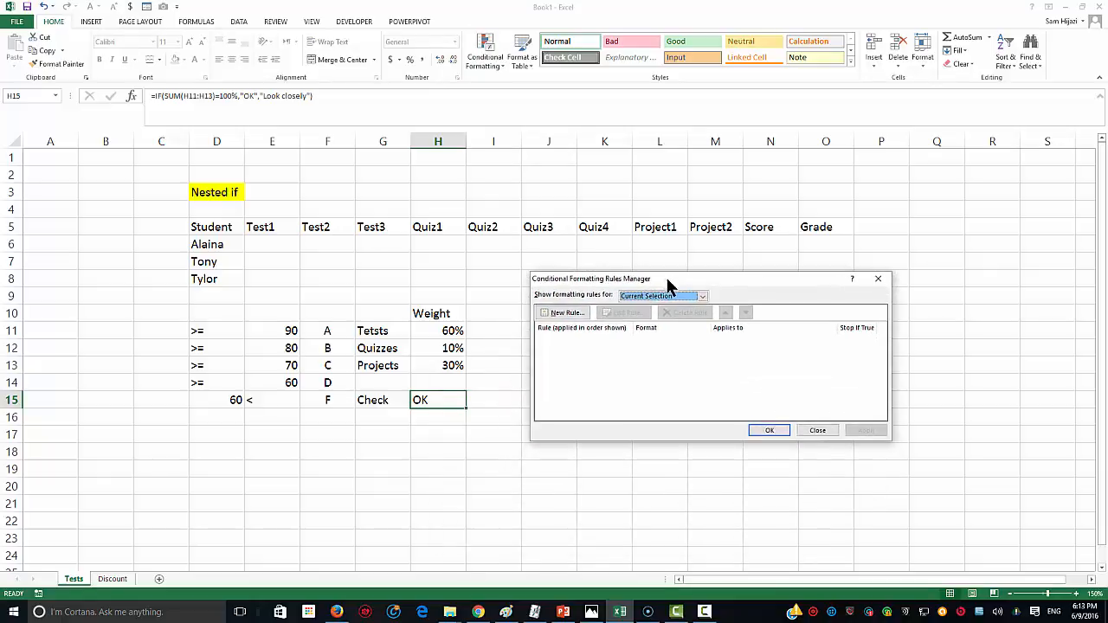
click(567, 313)
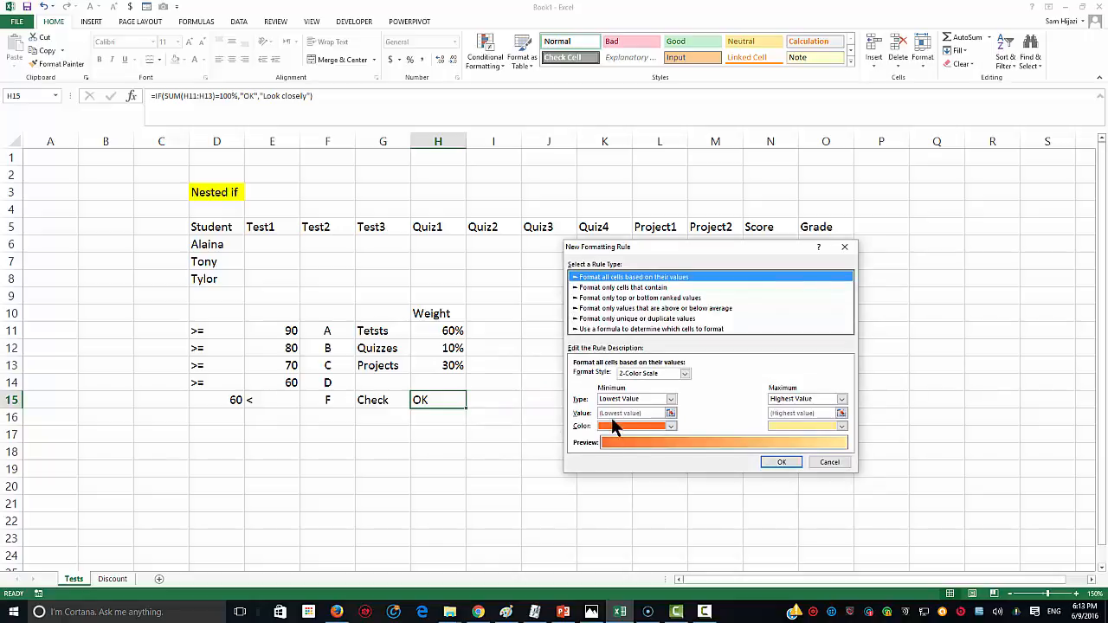
click(620, 288)
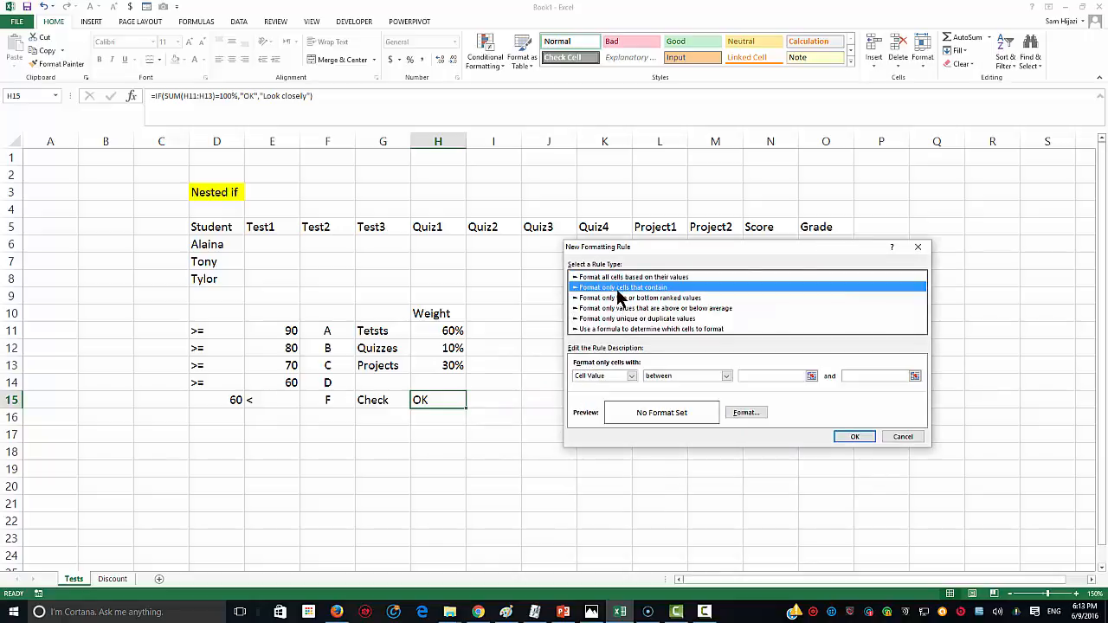
click(631, 376)
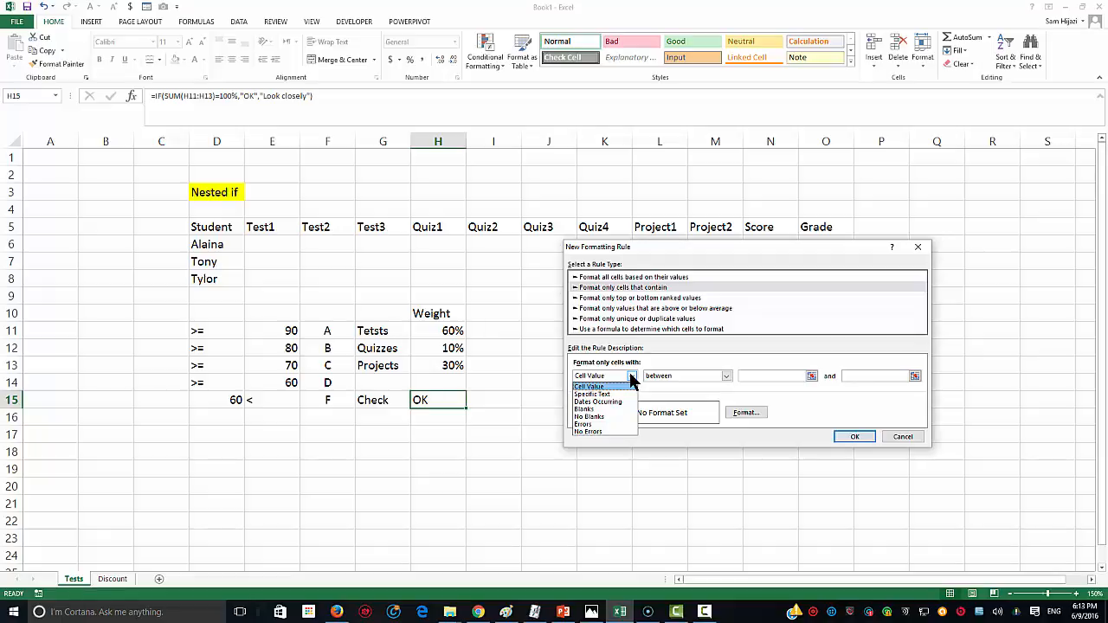
click(625, 387)
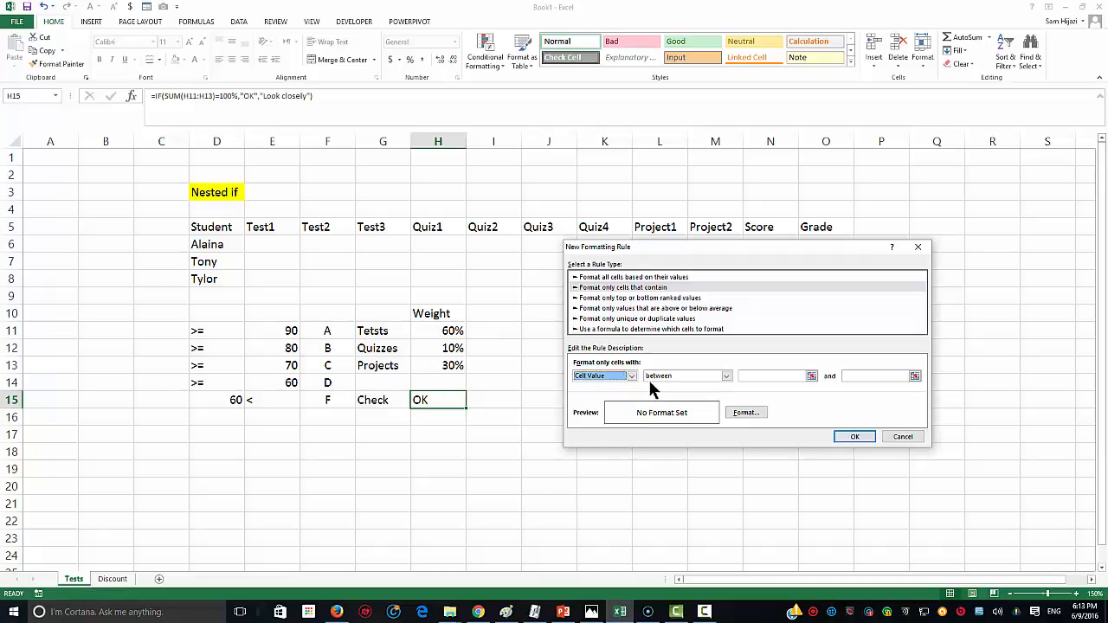
click(711, 375)
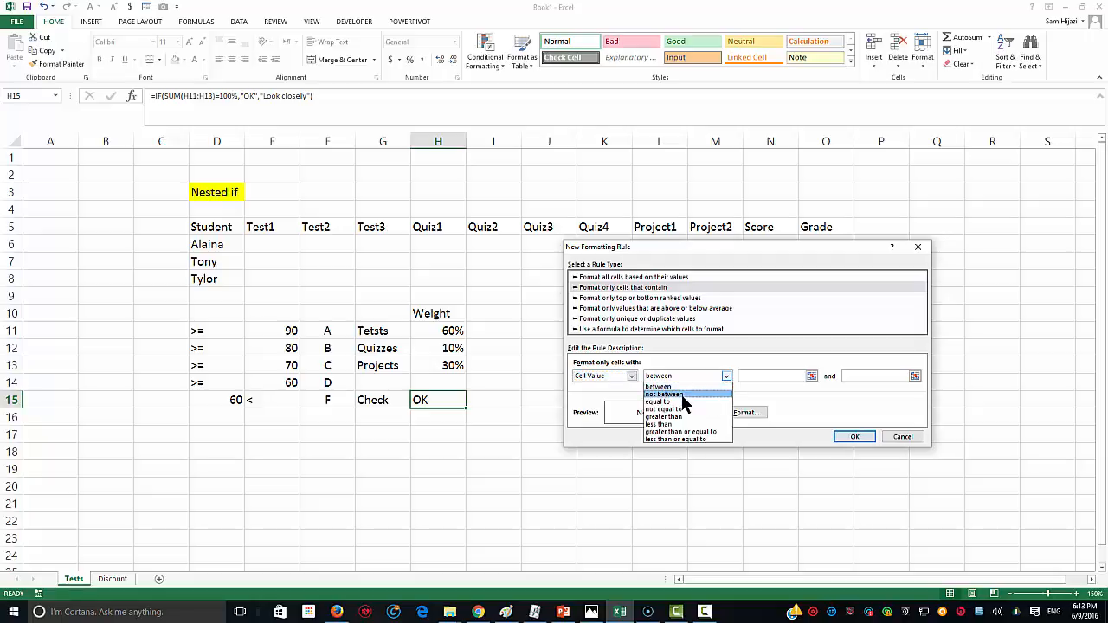
click(680, 402)
click(754, 375)
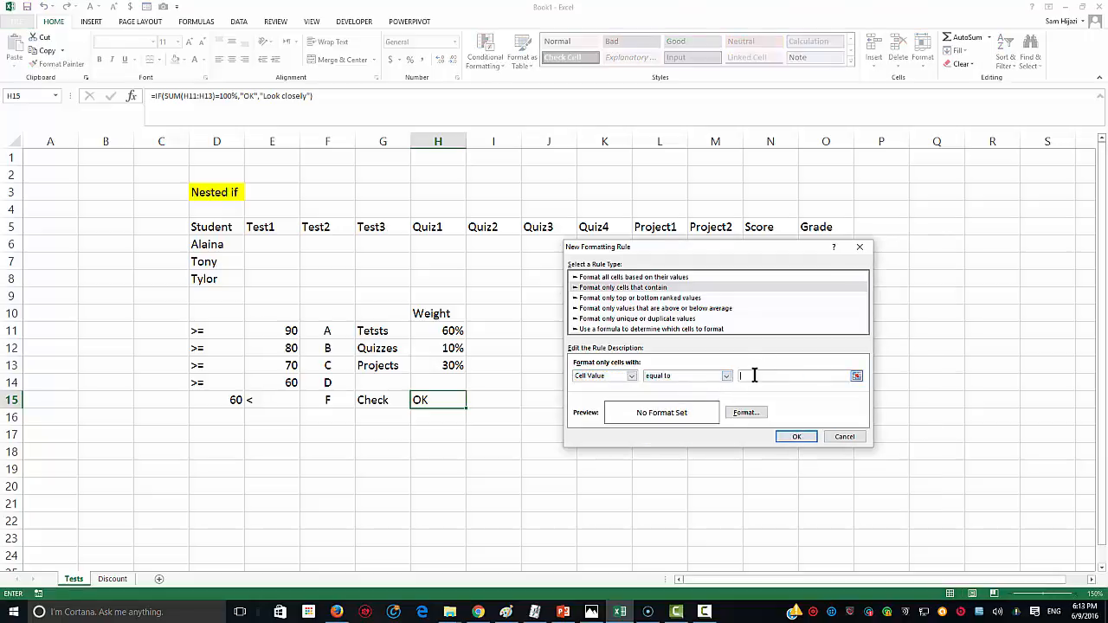
text(OKK)
Step: Give the OK rule a light green diagonal-down gradient fill and save it
click(746, 413)
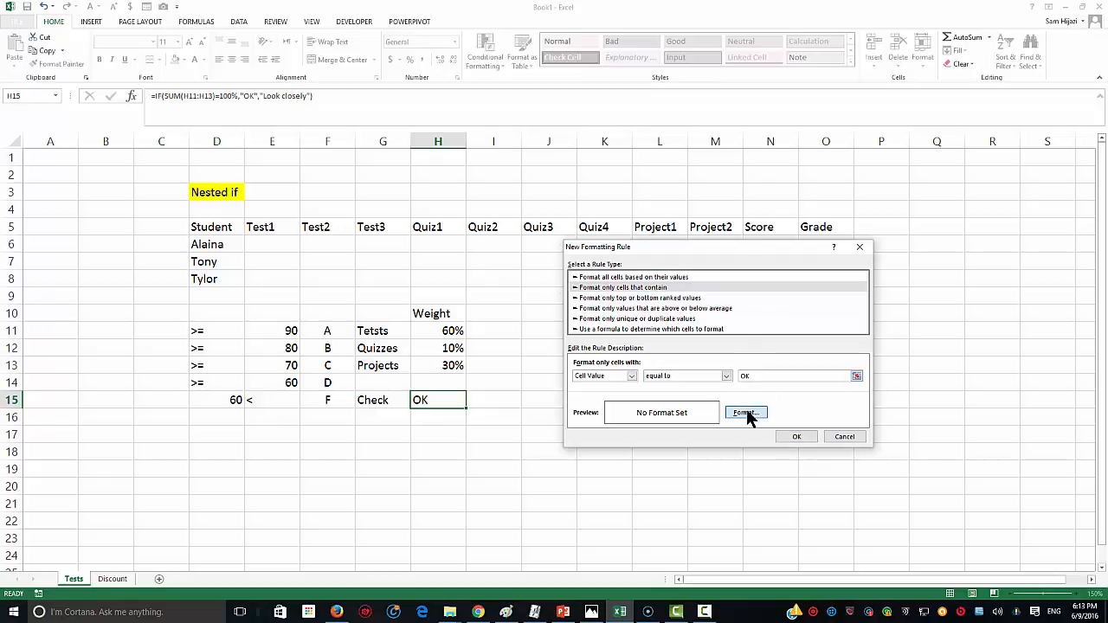
click(746, 413)
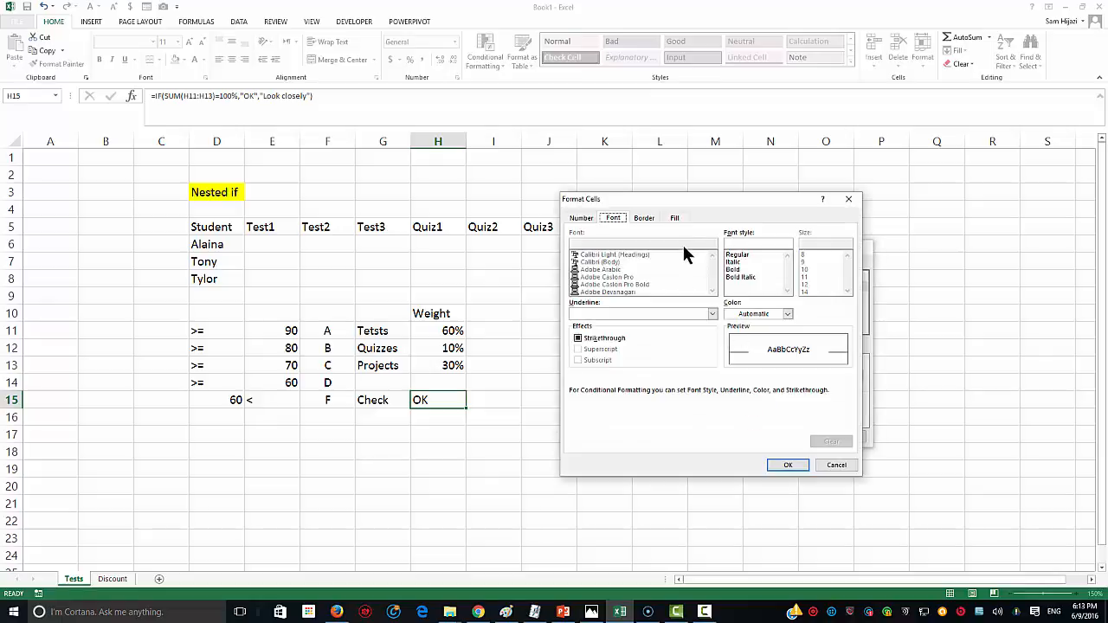
click(673, 219)
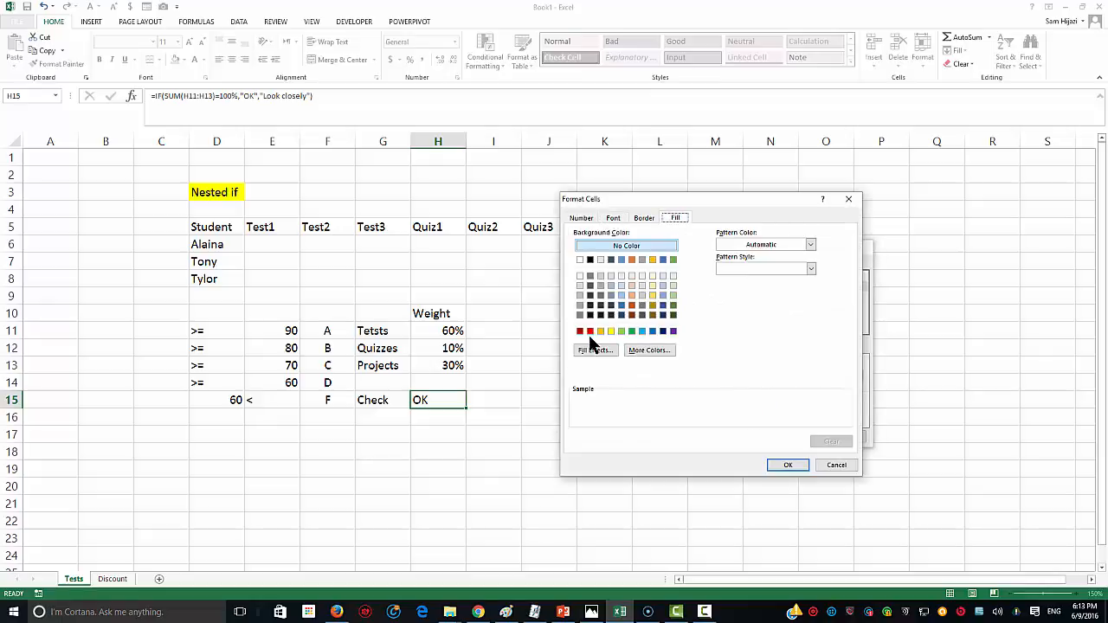
click(621, 331)
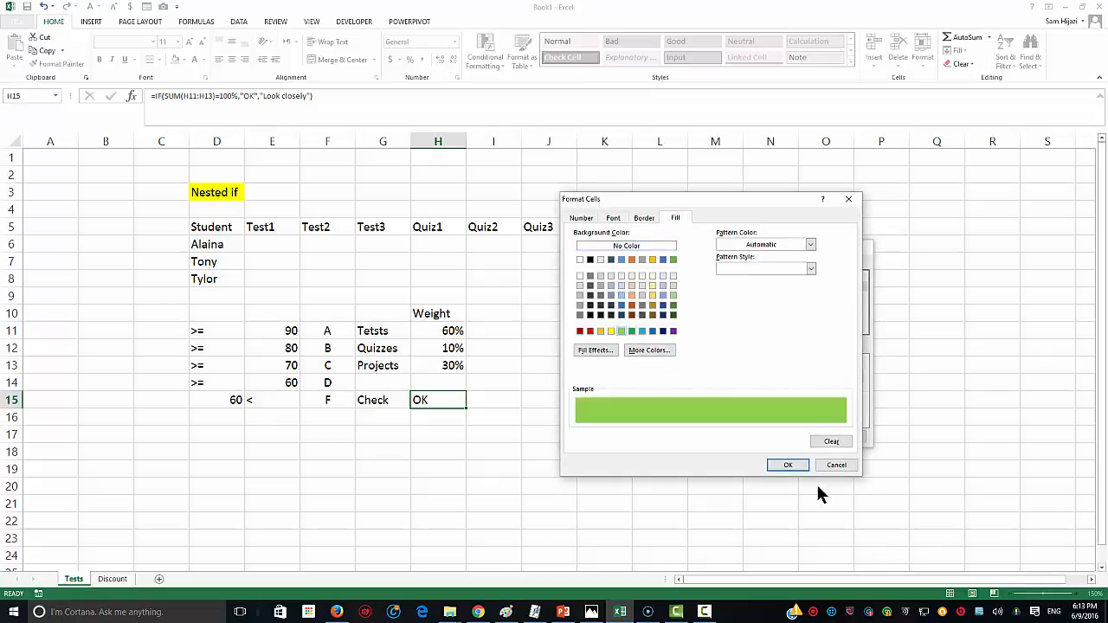
click(593, 349)
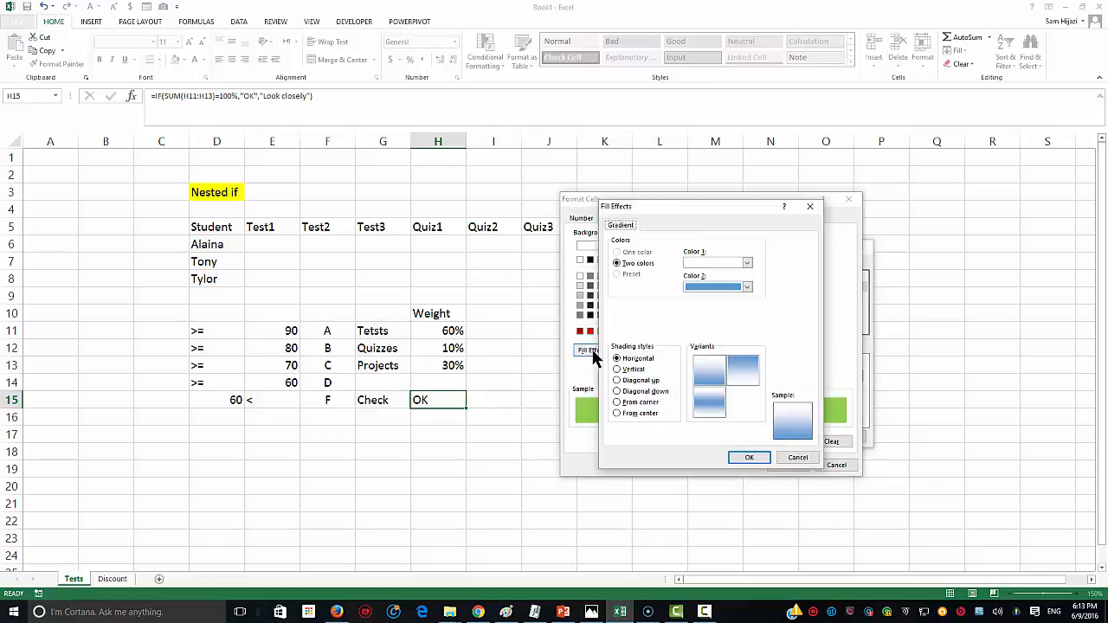
click(641, 391)
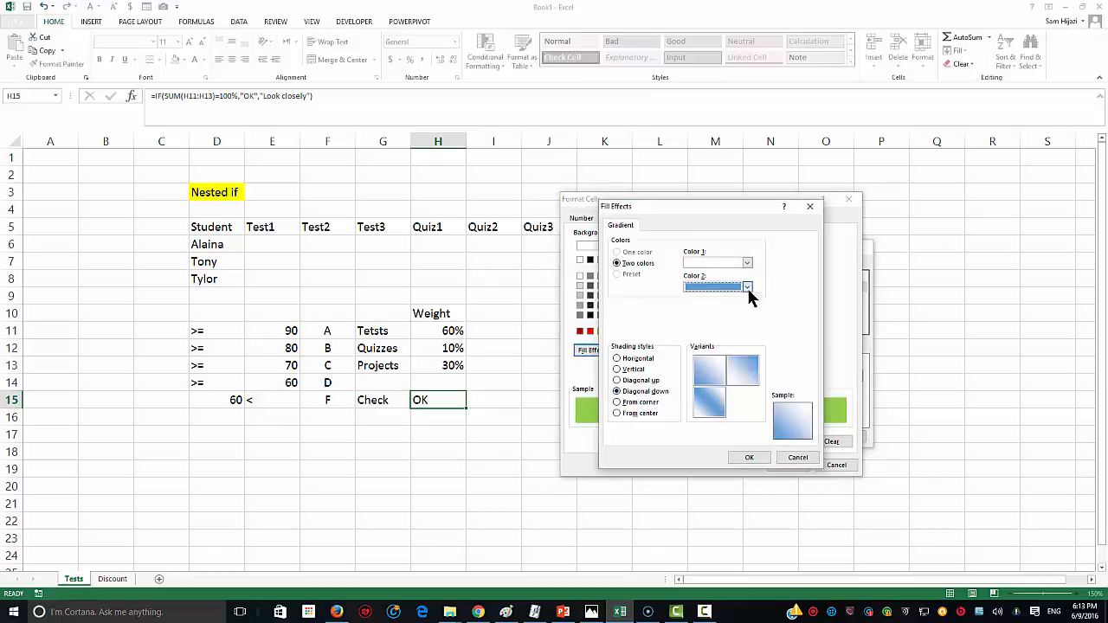
click(746, 286)
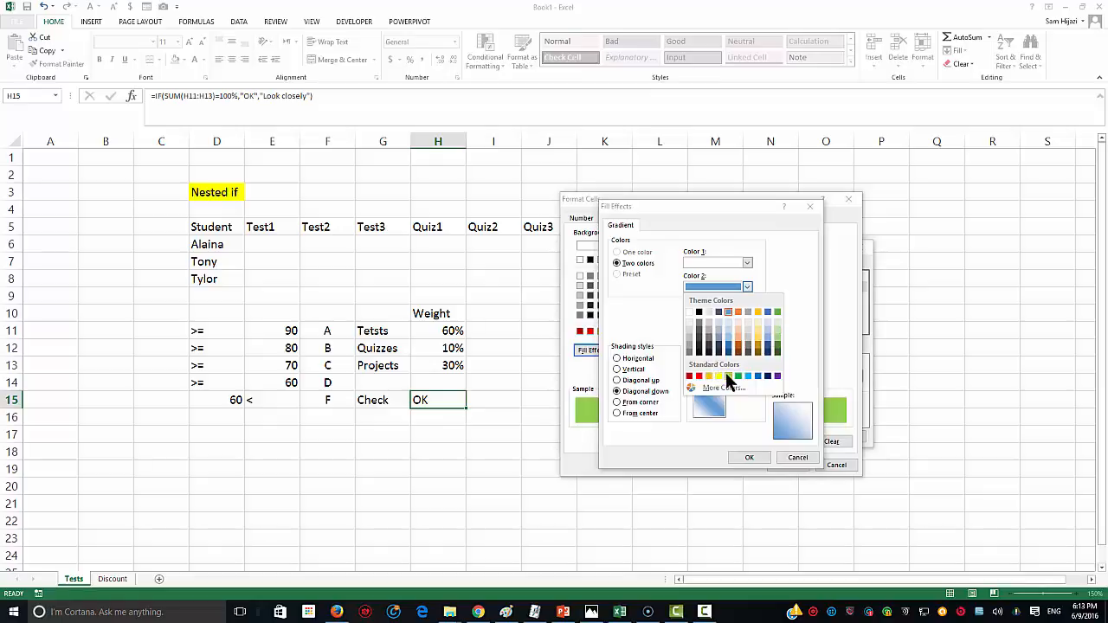
click(729, 376)
click(712, 414)
click(753, 457)
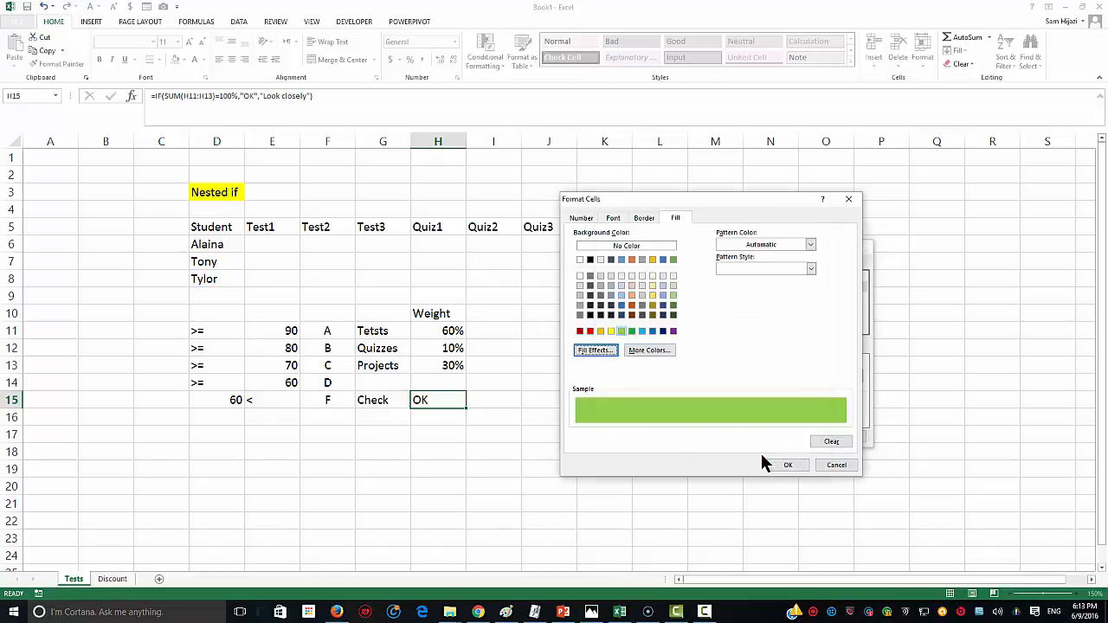
click(788, 465)
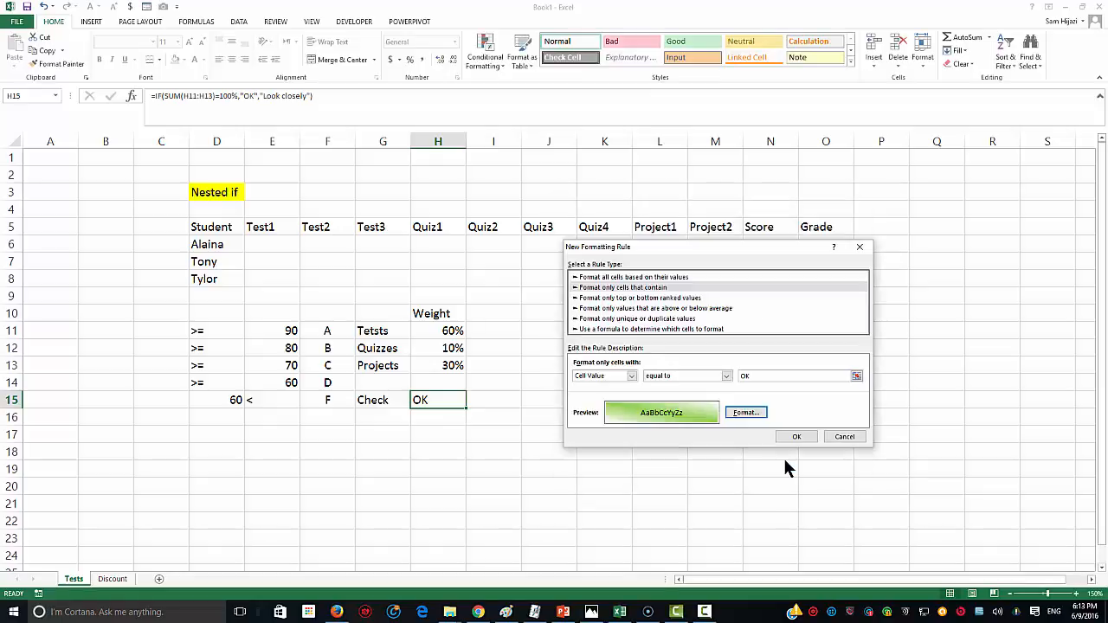
click(781, 434)
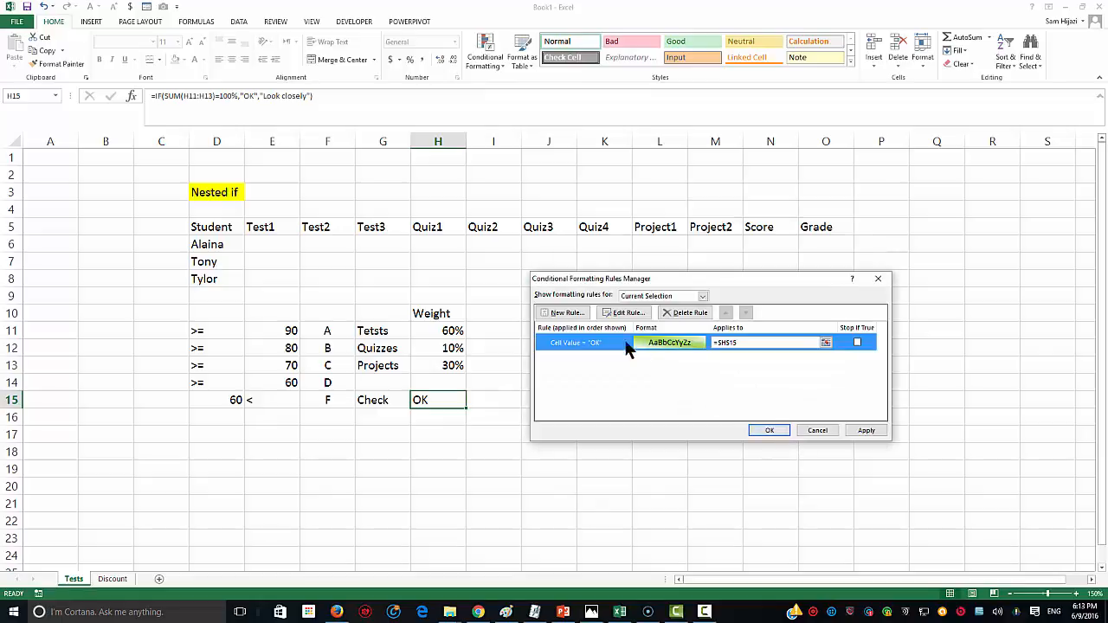
Step: Create a second rule for H15 where the cell value equals 'Look closely'
click(570, 316)
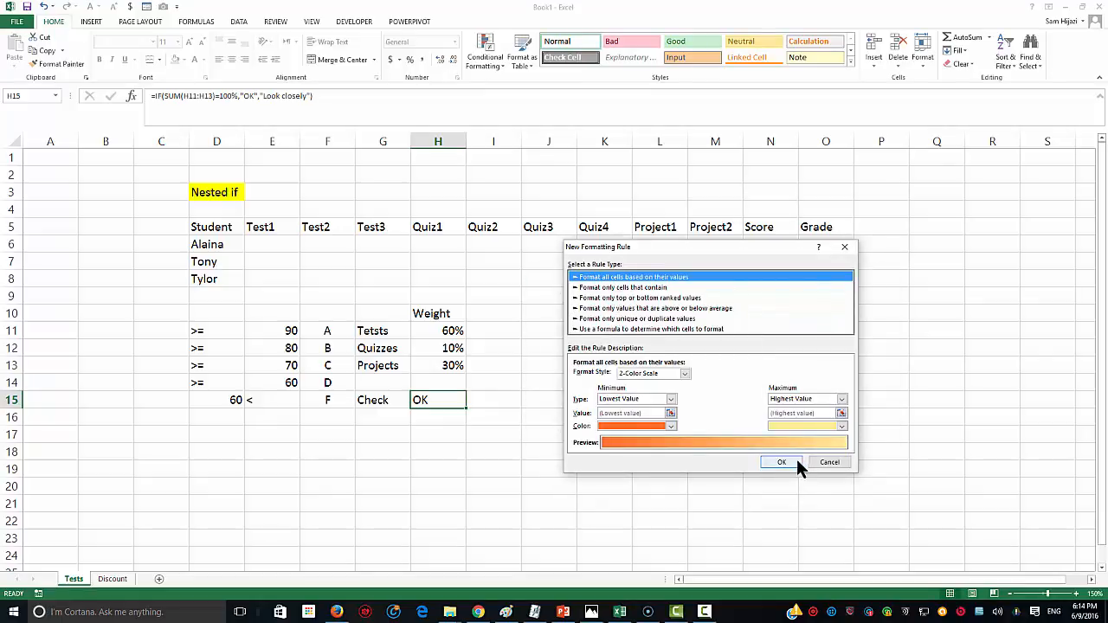
click(827, 464)
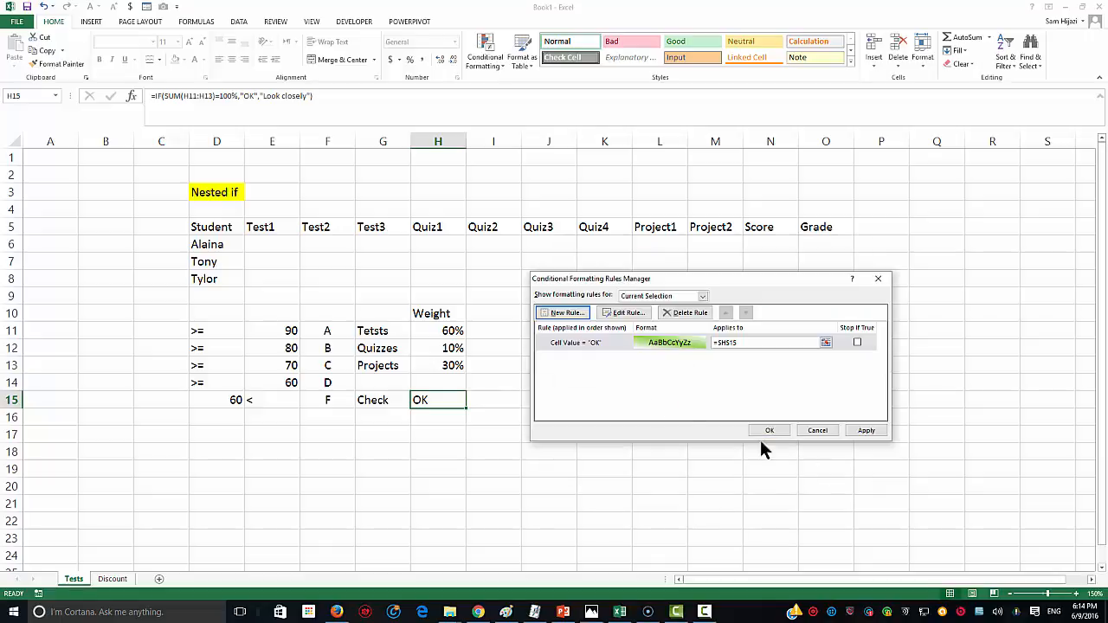
click(565, 318)
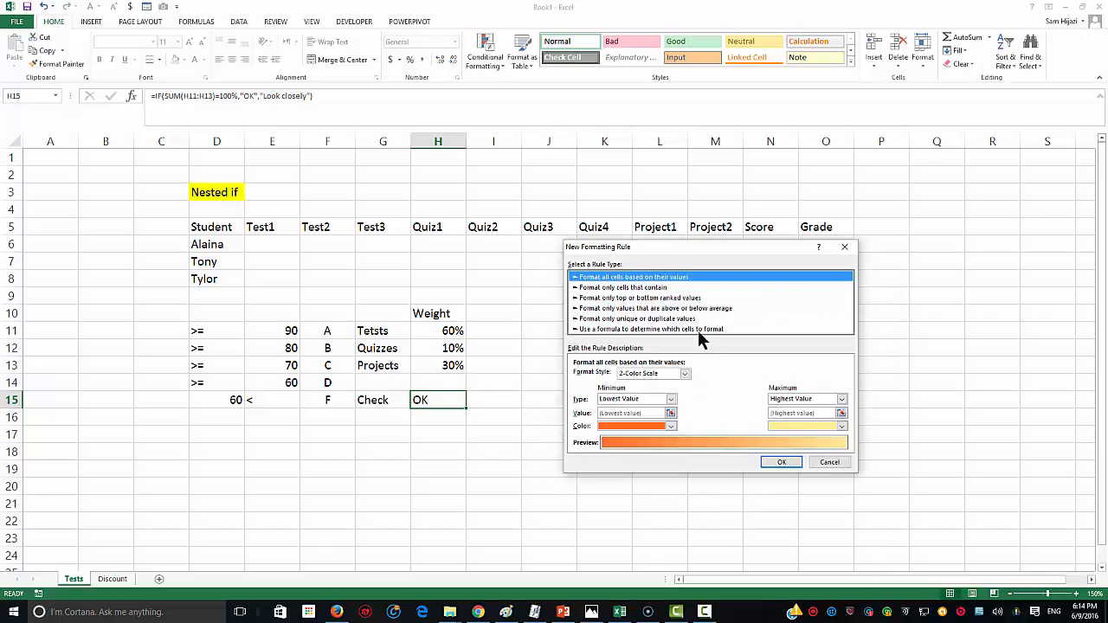
click(636, 294)
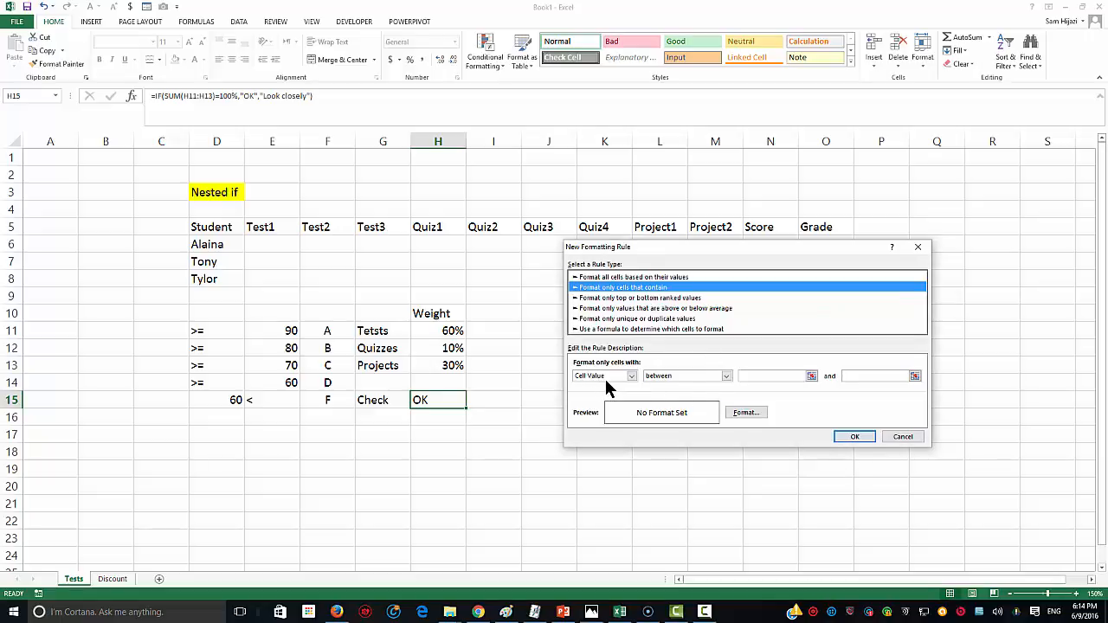
click(691, 376)
click(688, 401)
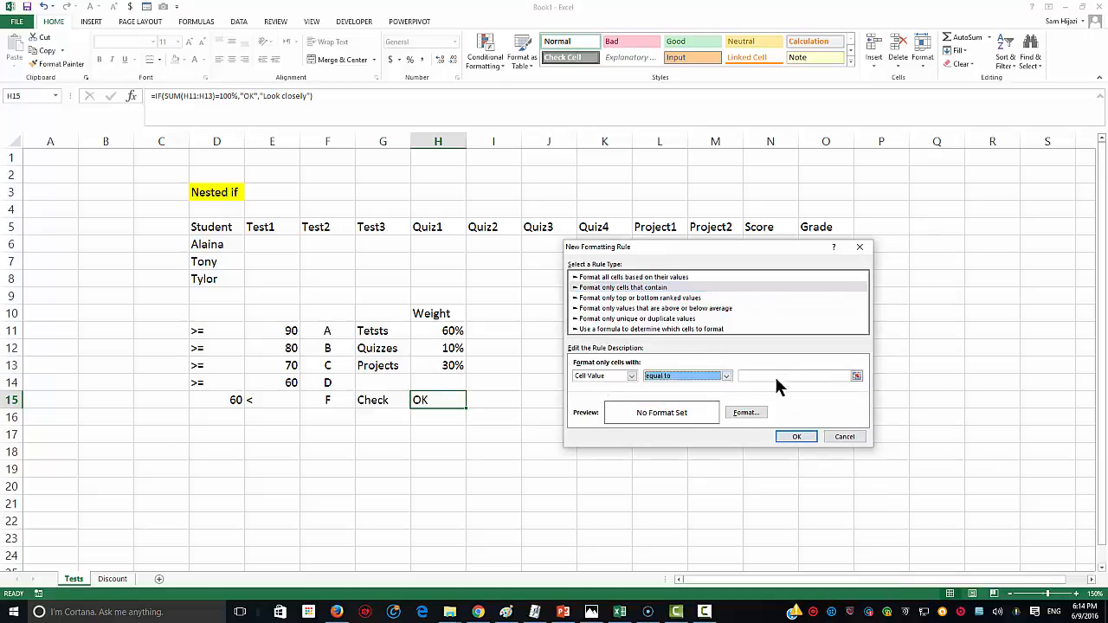
click(774, 376)
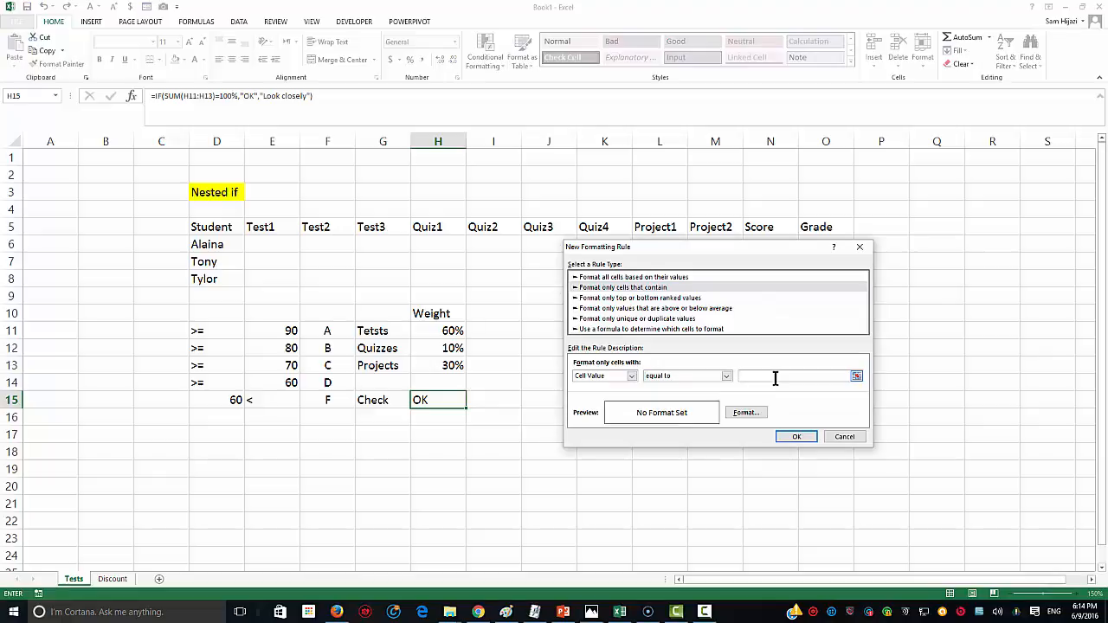
text(Look closely)
Step: Give the Look closely rule a red centre-out gradient fill and apply both rules
click(747, 413)
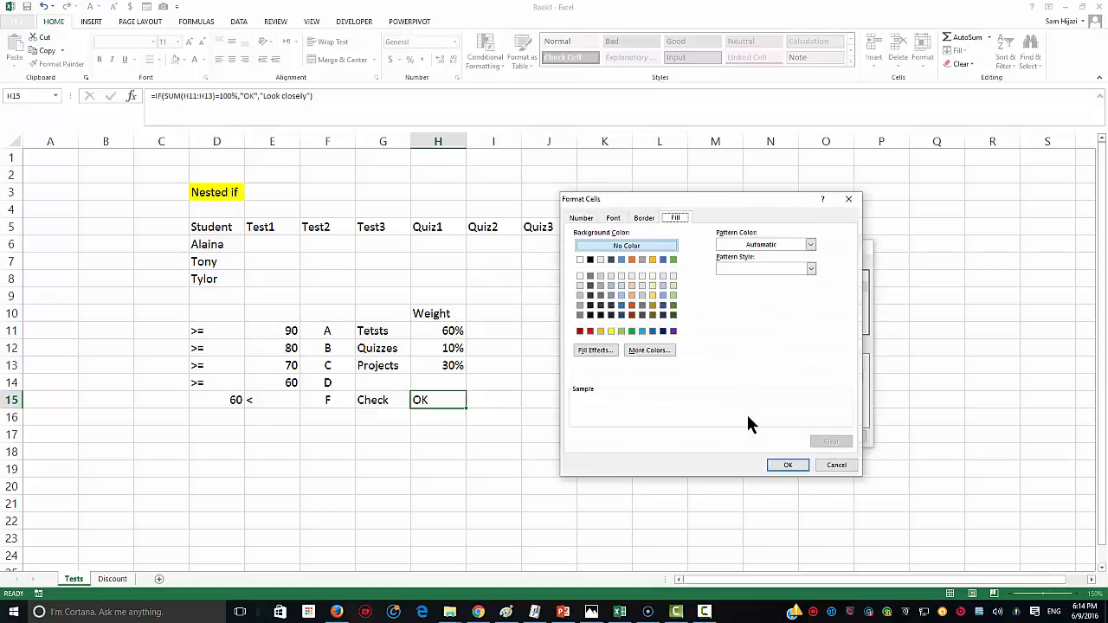
click(590, 332)
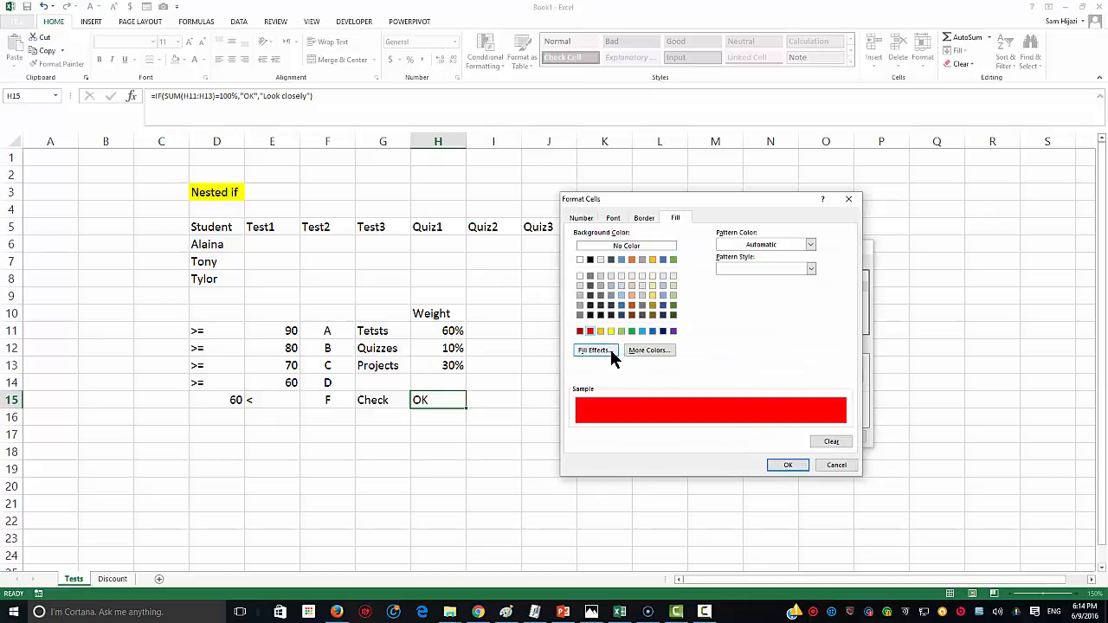
click(594, 350)
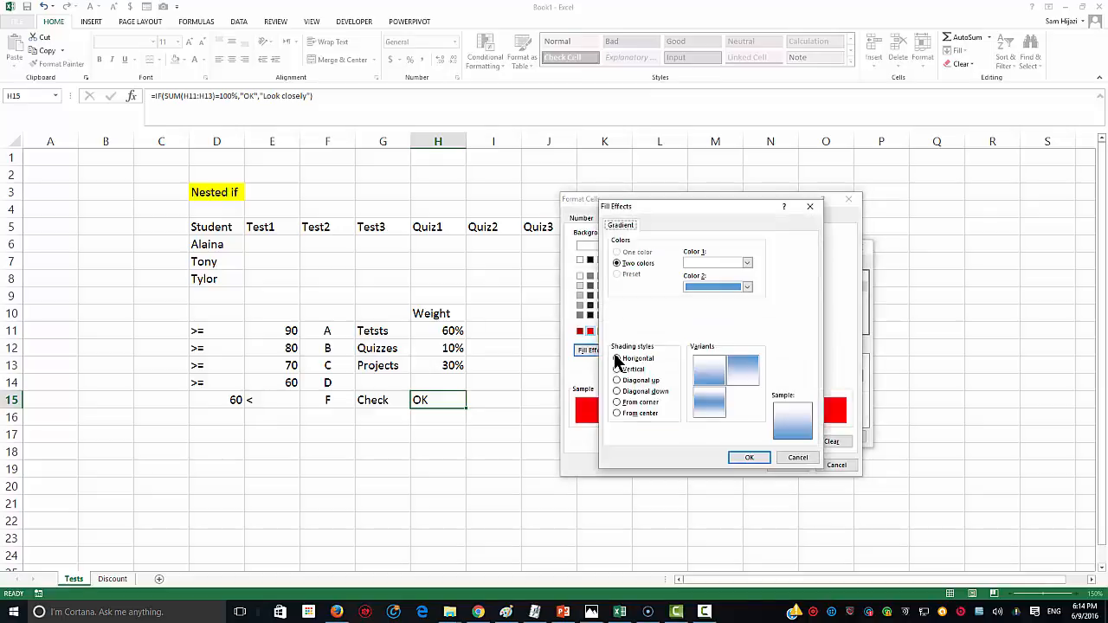
click(620, 413)
click(741, 287)
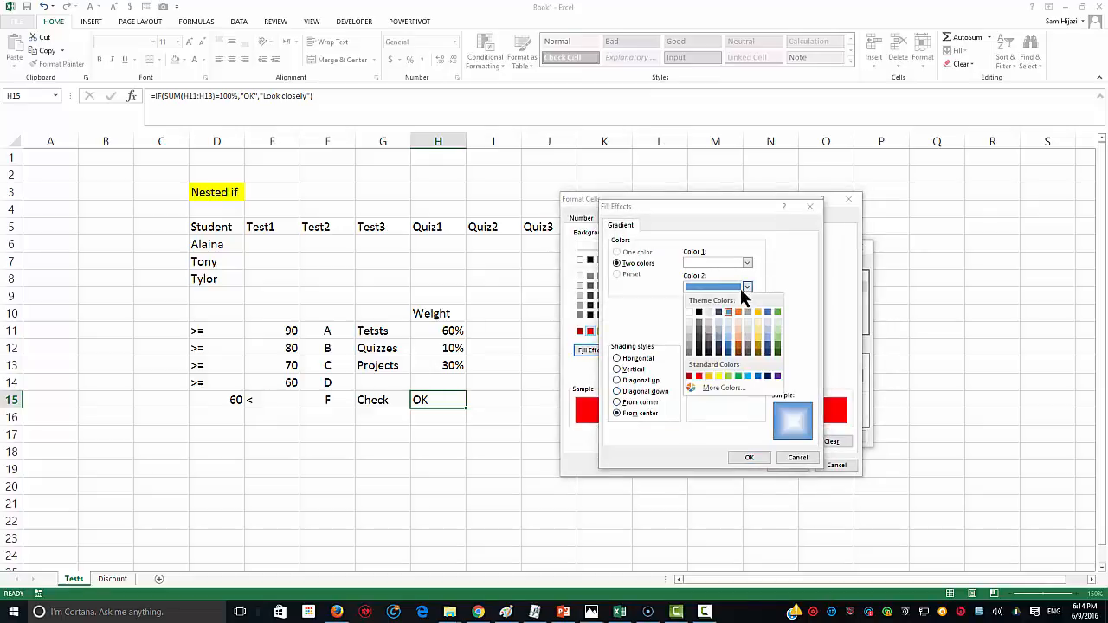
click(695, 377)
click(710, 372)
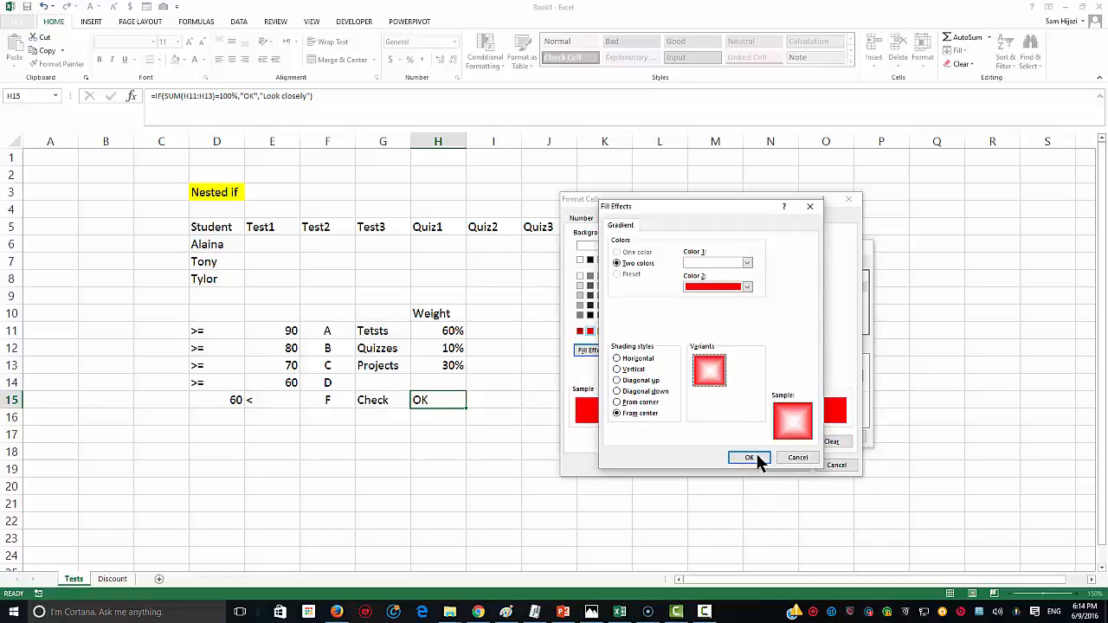
click(749, 458)
click(788, 465)
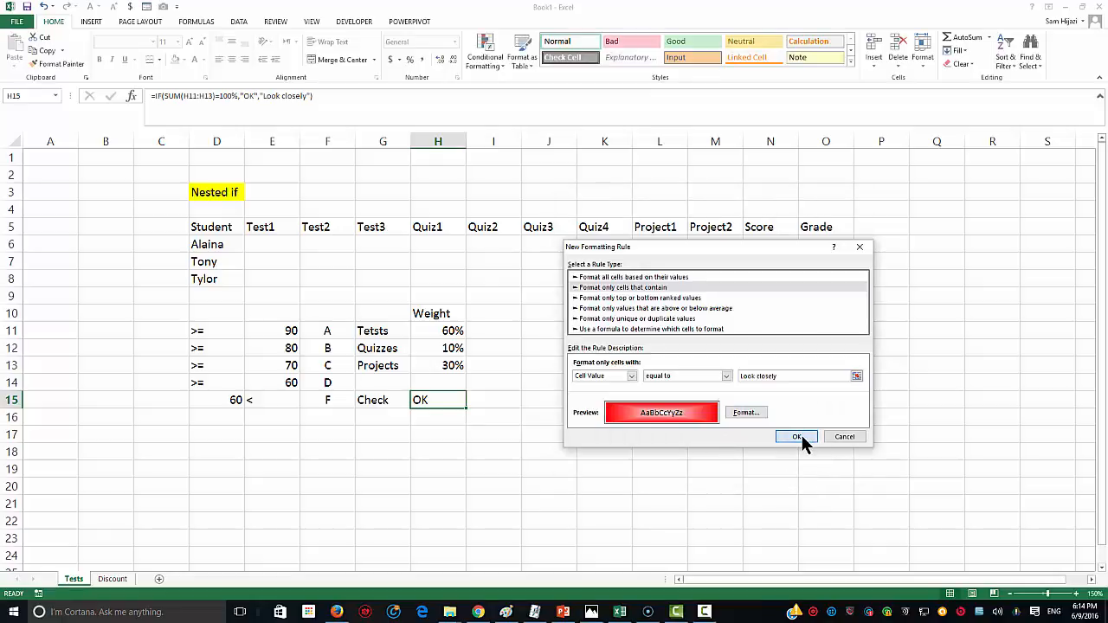
click(798, 437)
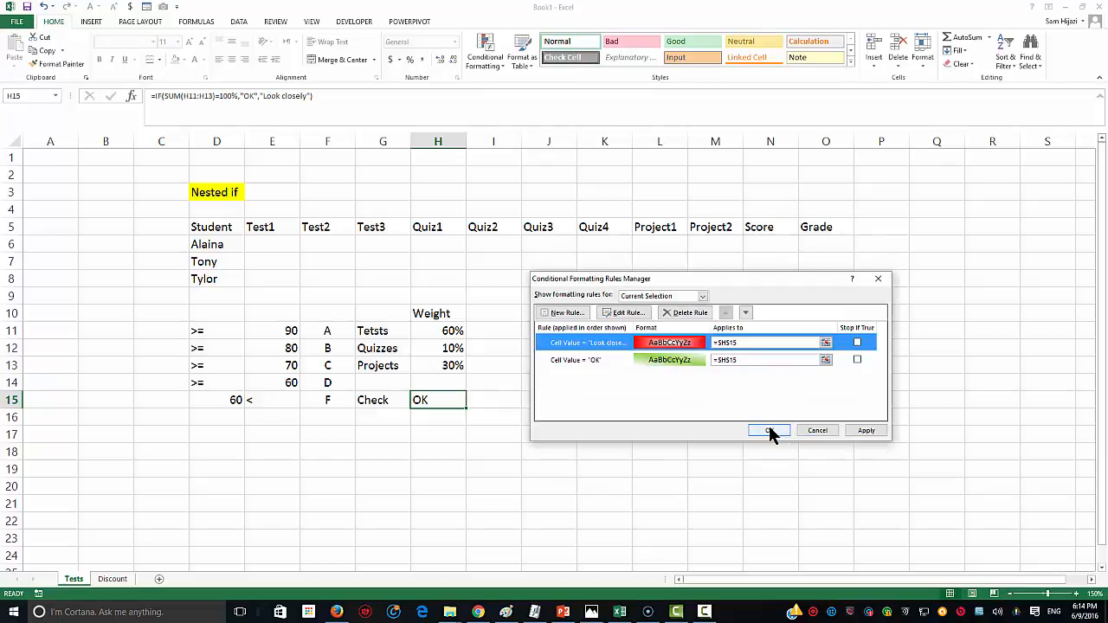
click(769, 431)
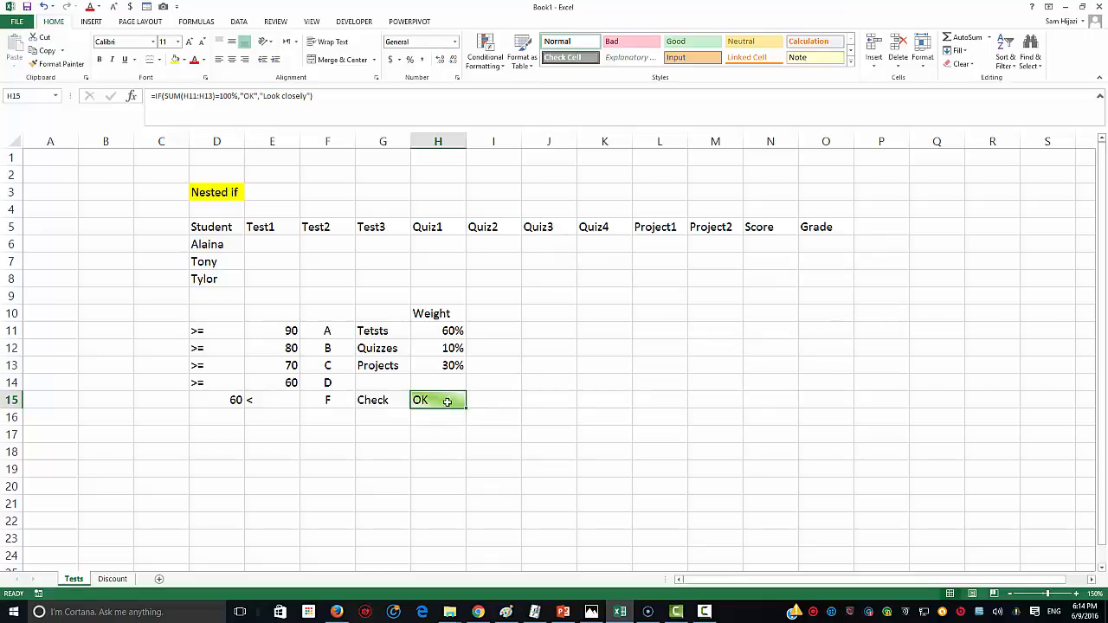
Step: Test the check with Projects weights of 11% and 20%, then restore 30%
click(440, 370)
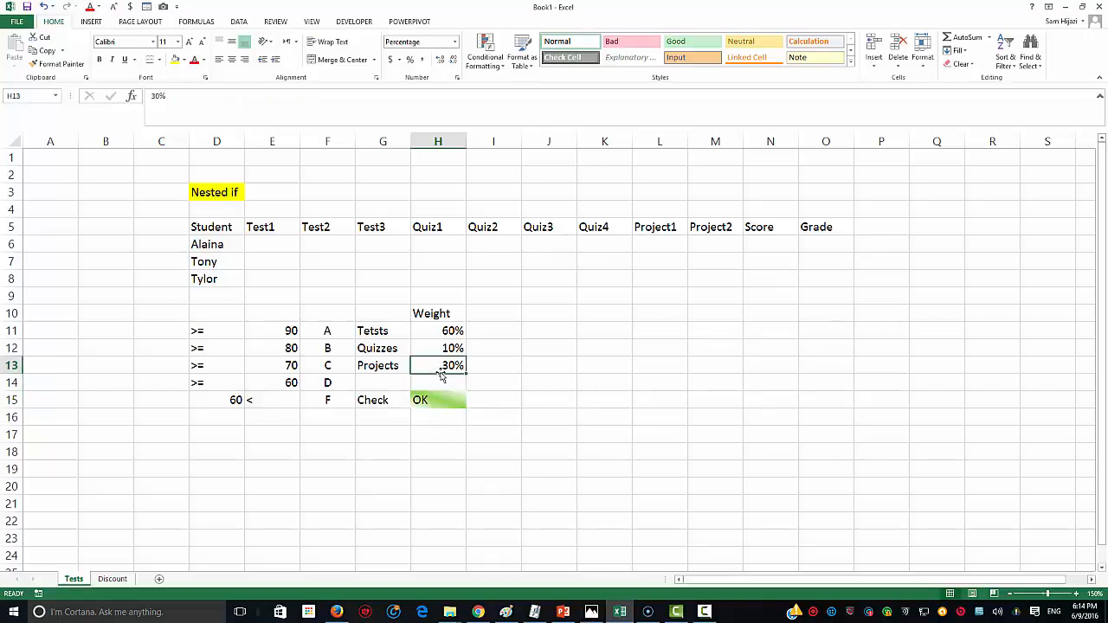
text(11)
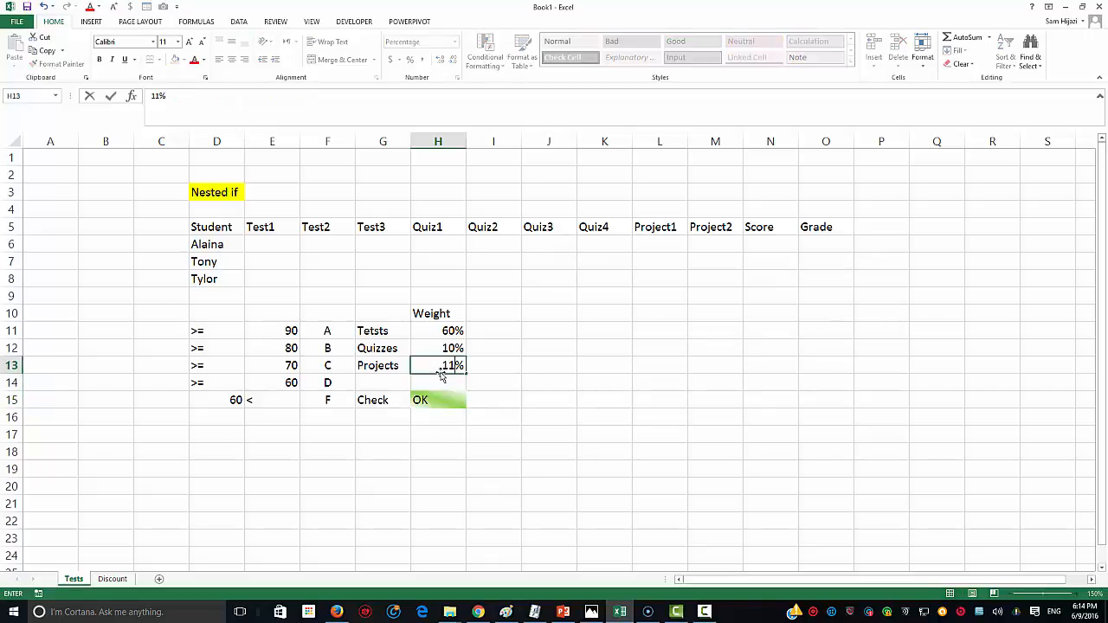
key(Return)
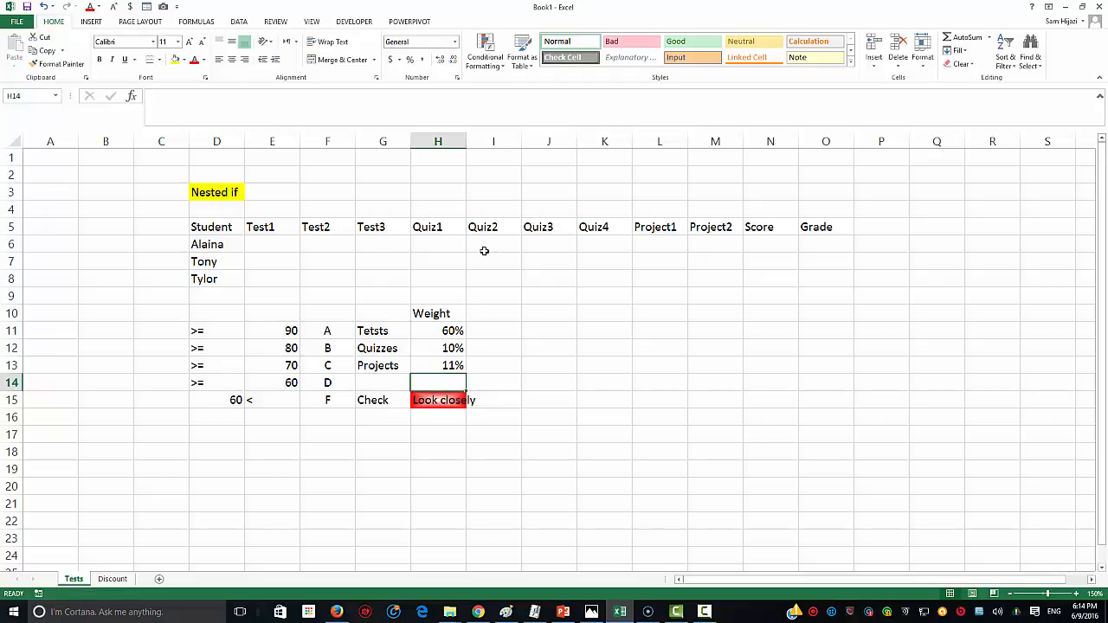
click(451, 365)
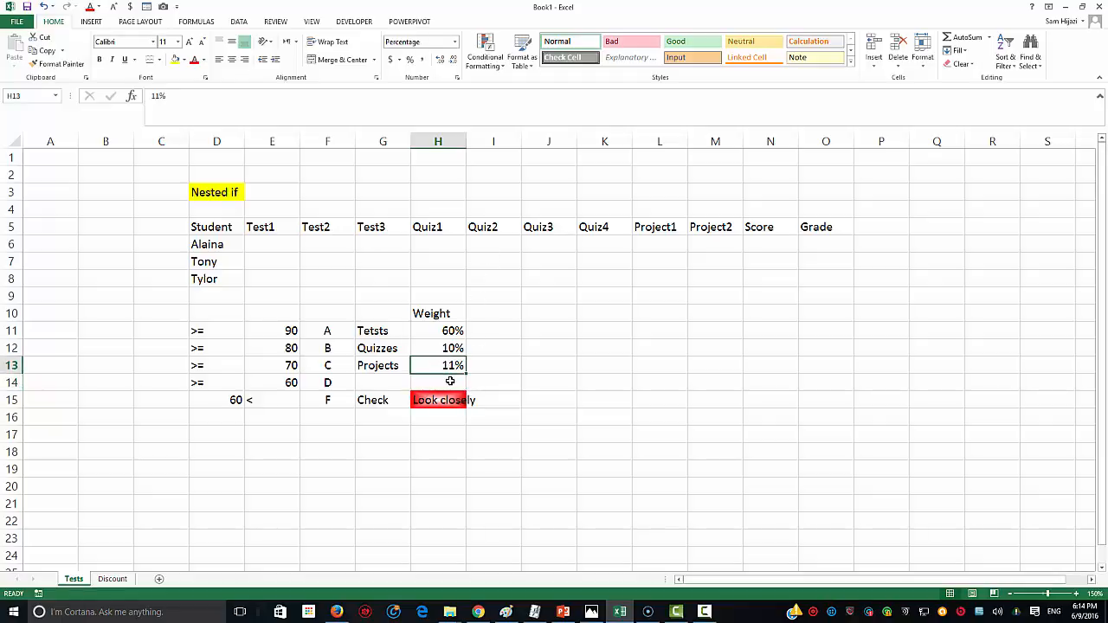
text(20)
key(Return)
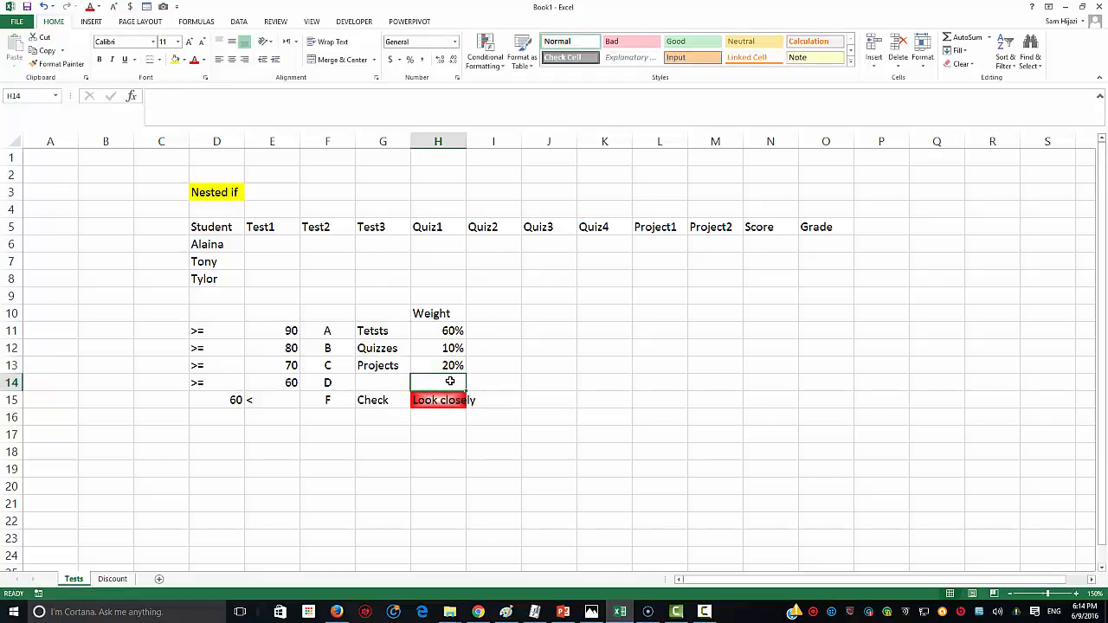
click(440, 367)
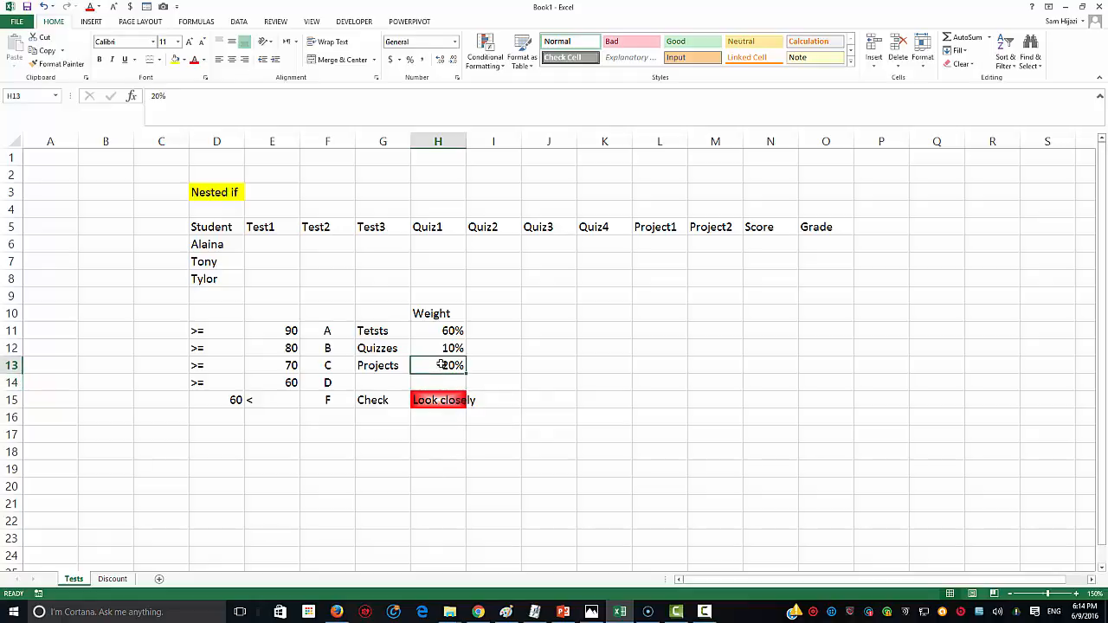
text(30)
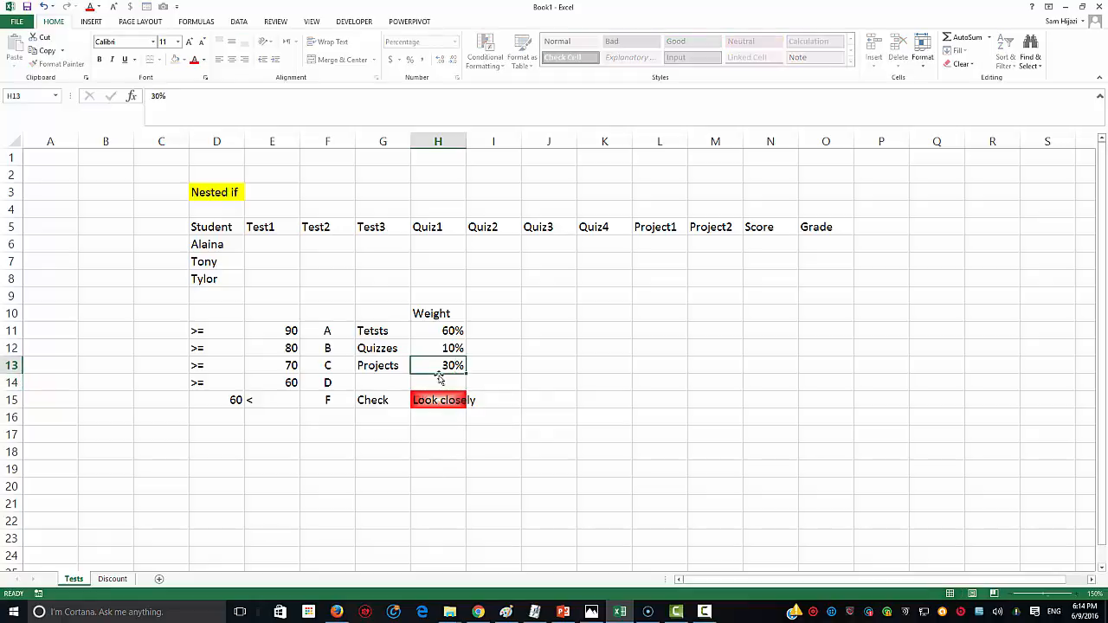
key(Return)
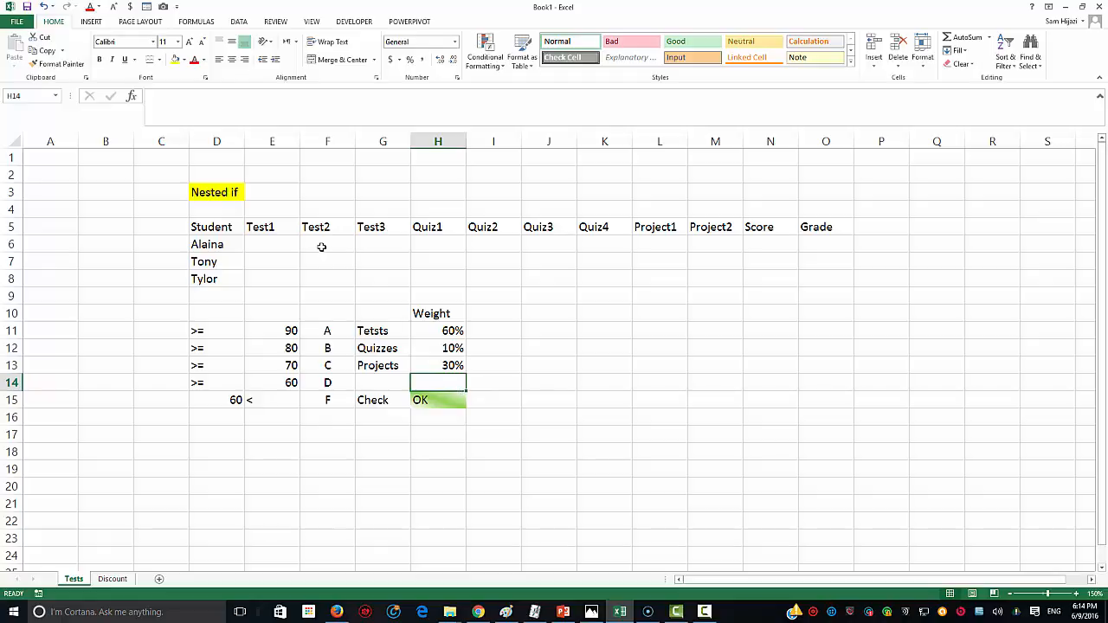
click(293, 247)
Step: Select the score cells E6:M9 and bring up the Data tools
drag(285, 247, 581, 293)
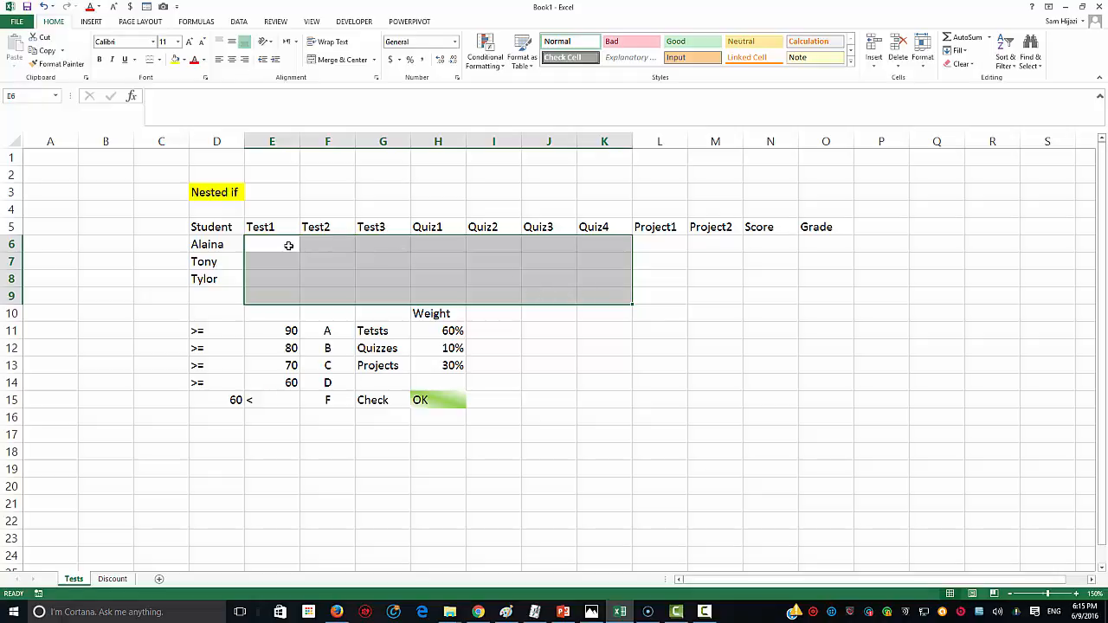
drag(289, 245, 705, 291)
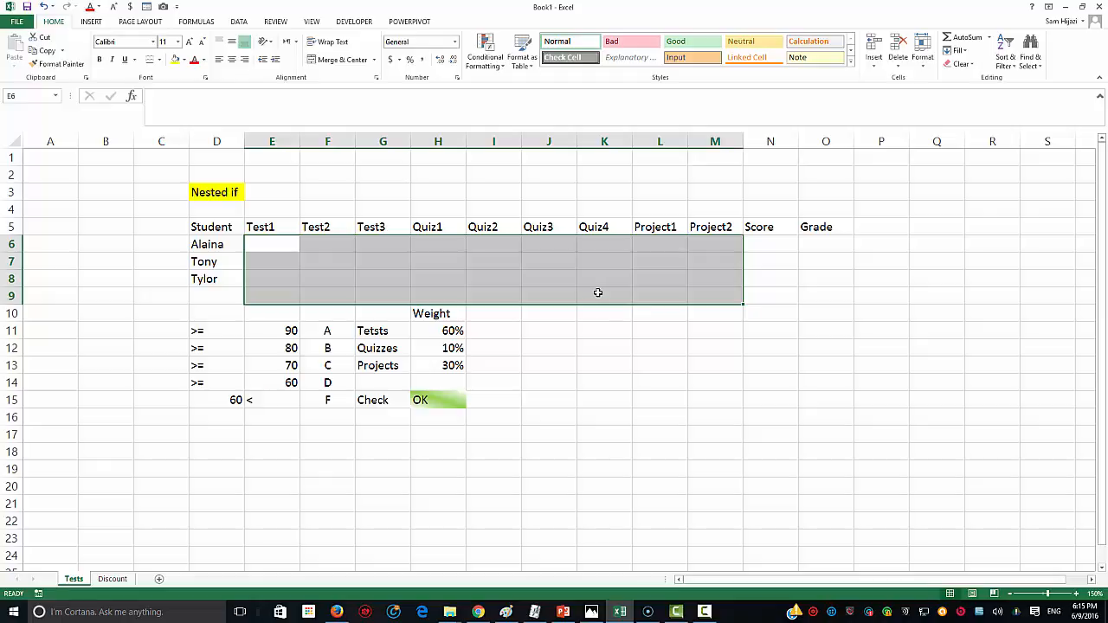
click(239, 22)
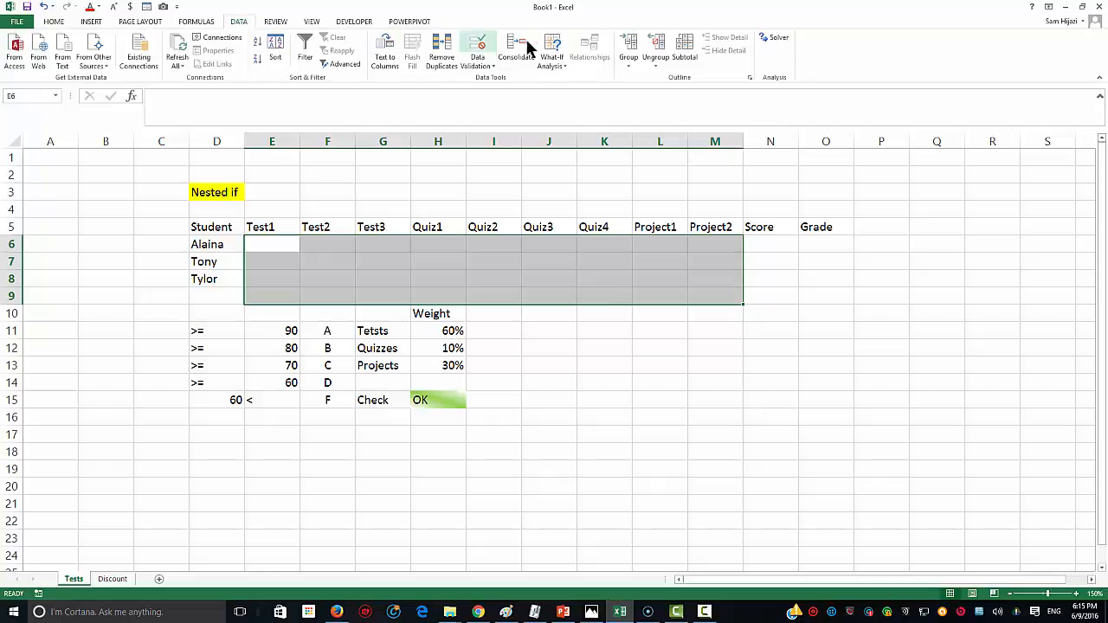
Step: Set data validation on the scores to whole numbers between 0 and 100
click(487, 67)
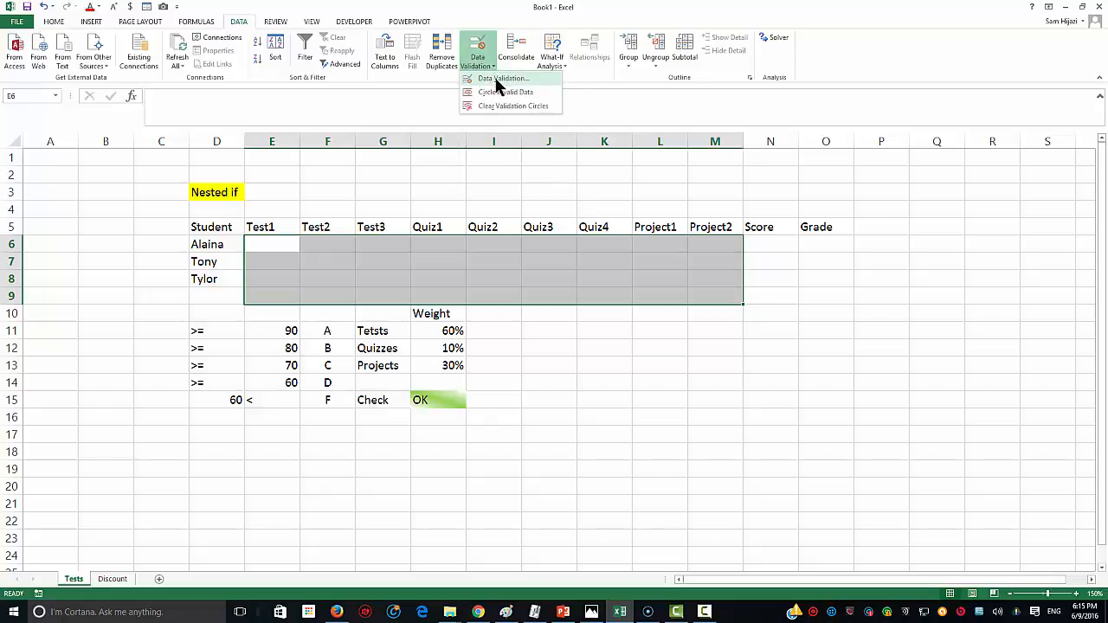
click(497, 80)
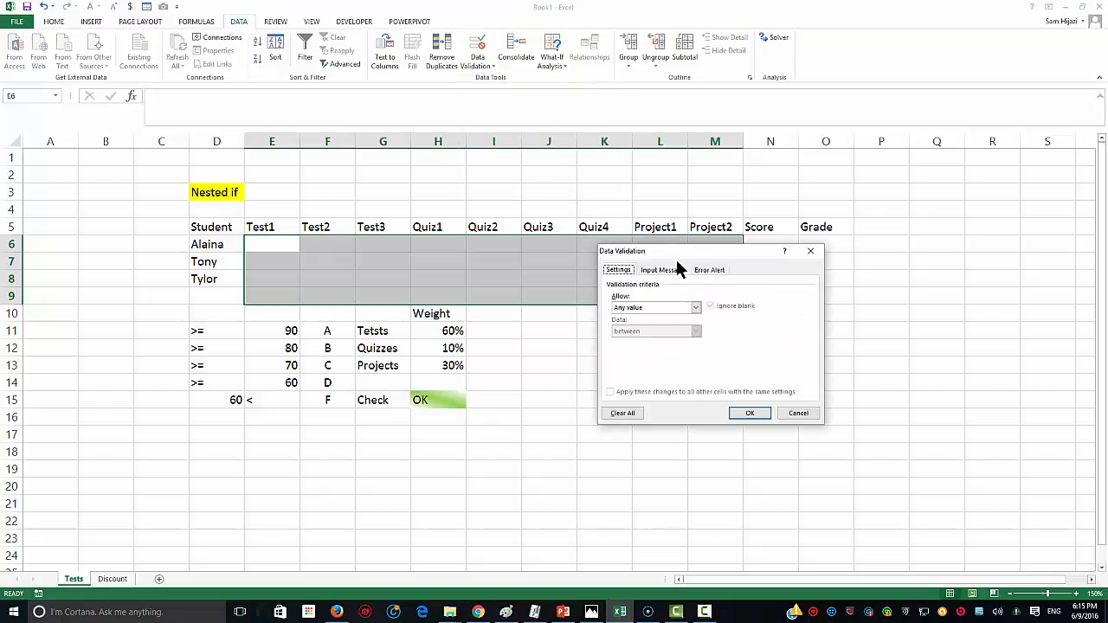
drag(677, 260, 565, 333)
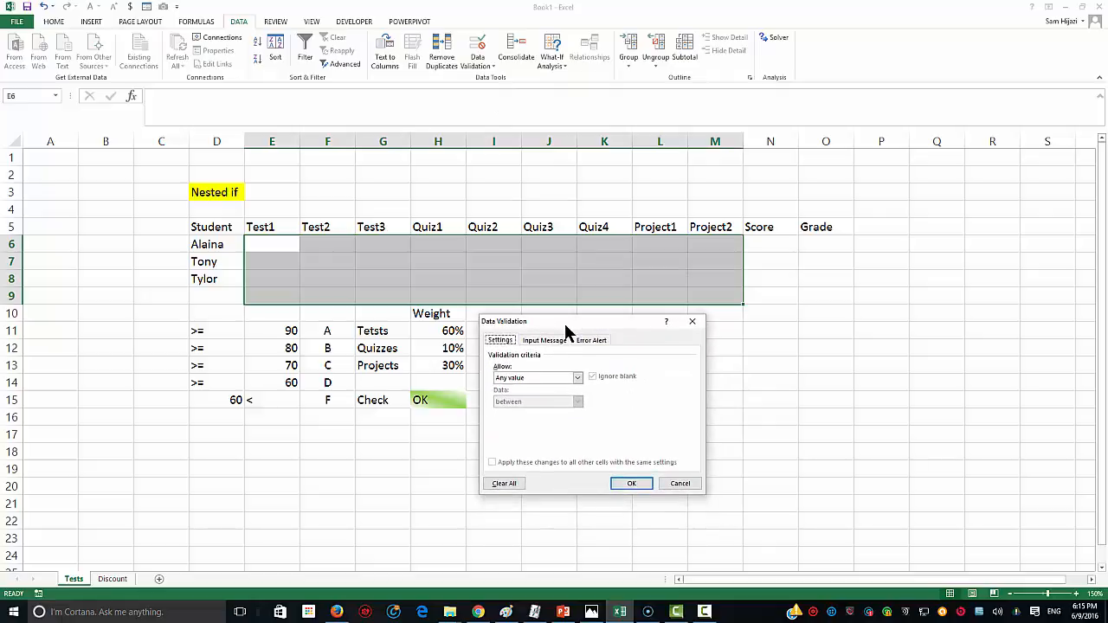
click(576, 381)
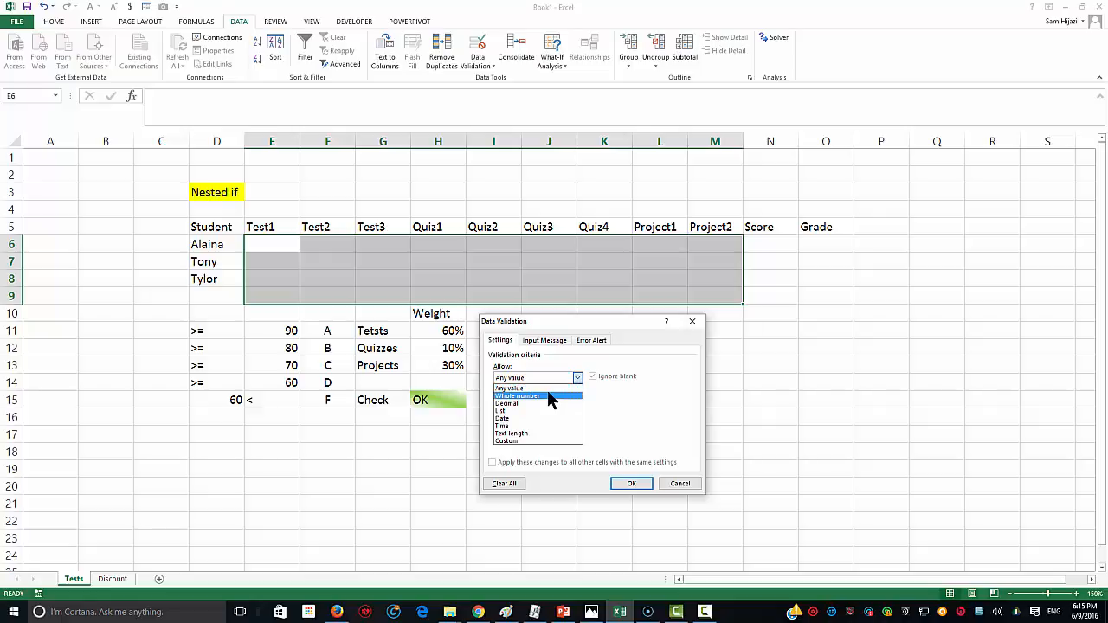
click(546, 394)
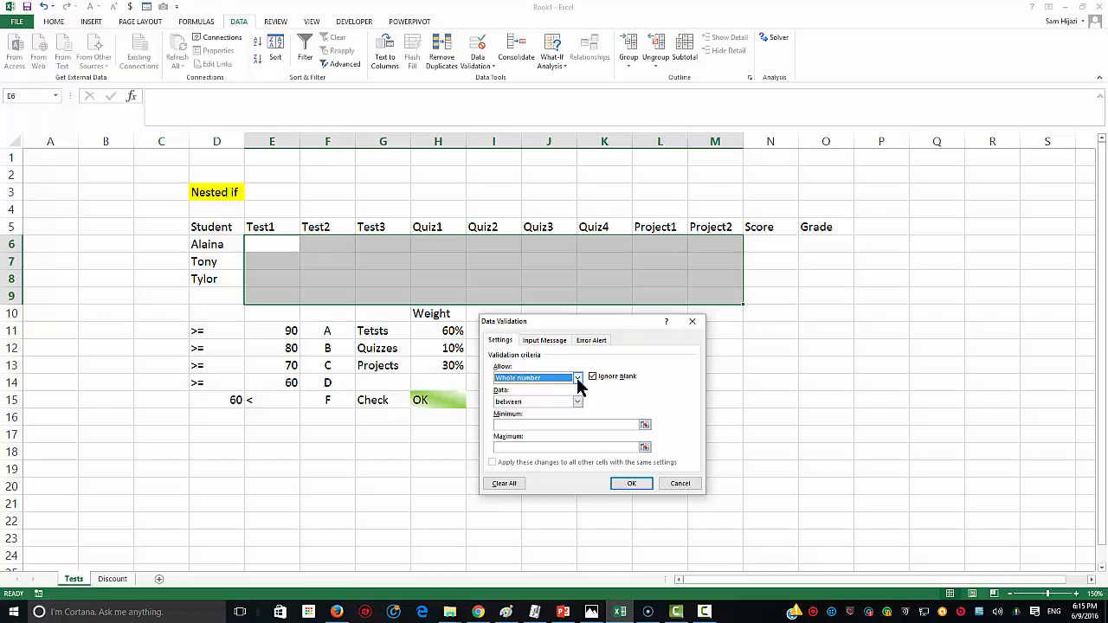
click(576, 379)
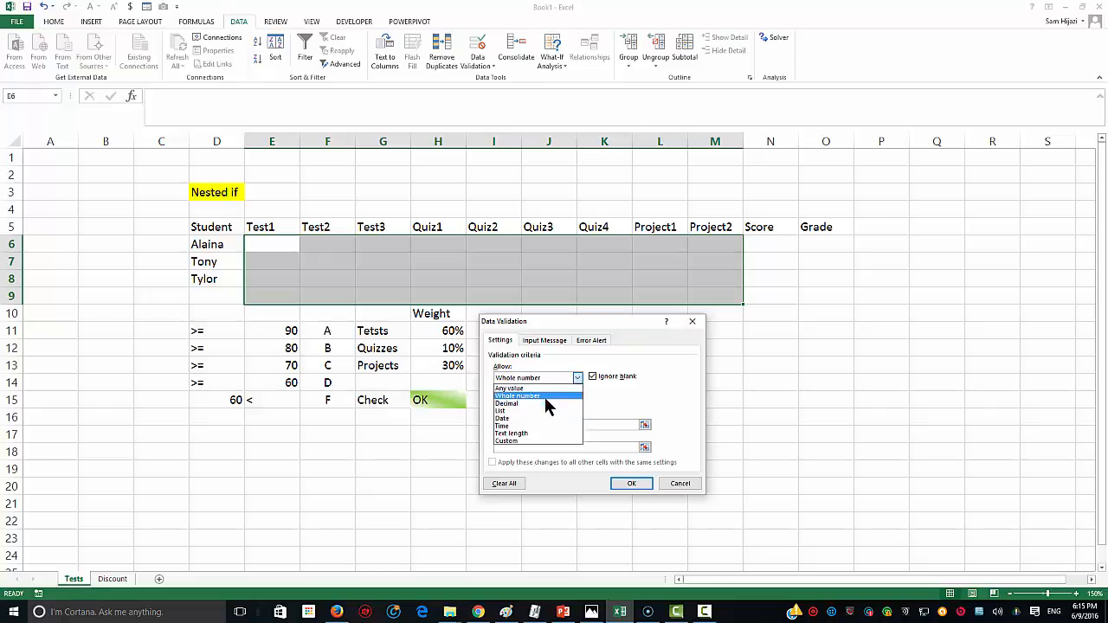
click(544, 396)
click(577, 403)
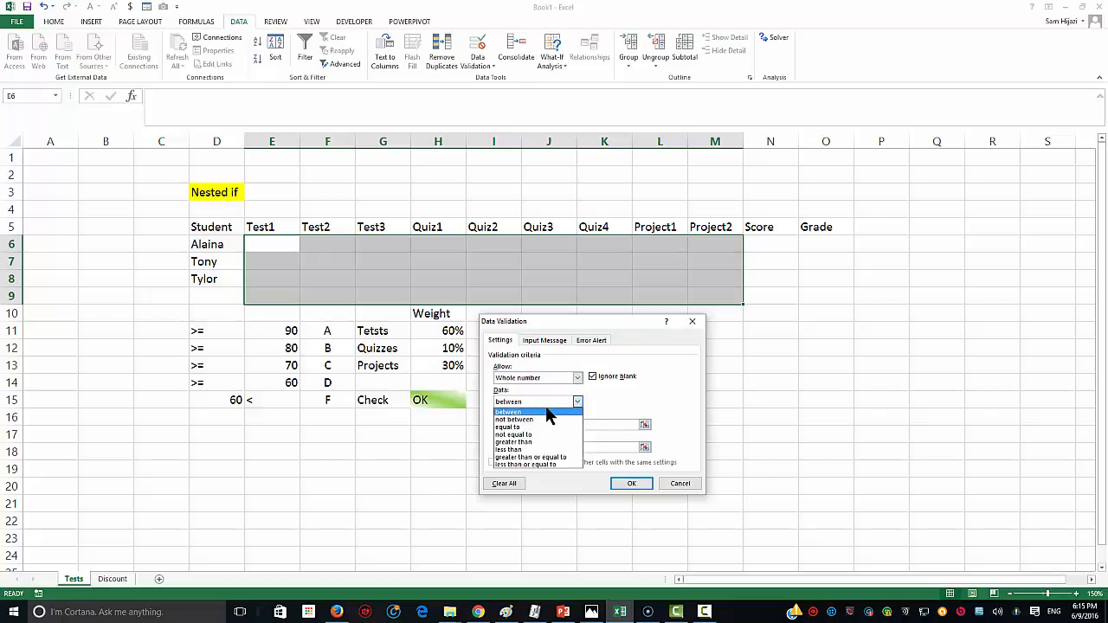
click(535, 410)
click(563, 426)
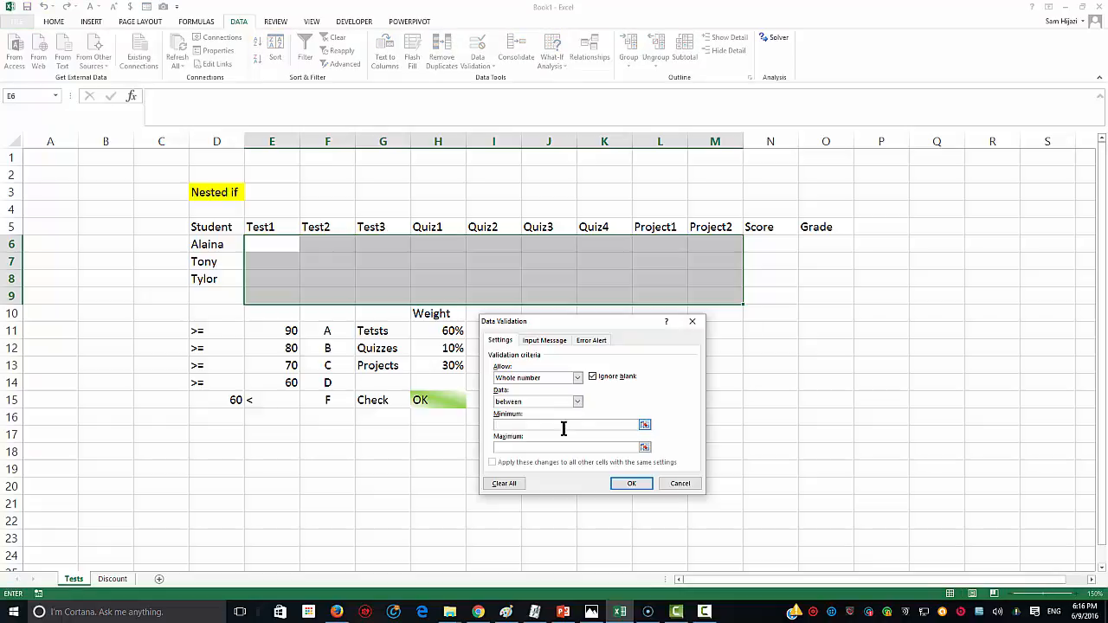
click(579, 445)
text(100)
Step: Add a Stop error alert titled 'Wake Up' saying "Don't mess up the score for the kids!!!!"
click(598, 342)
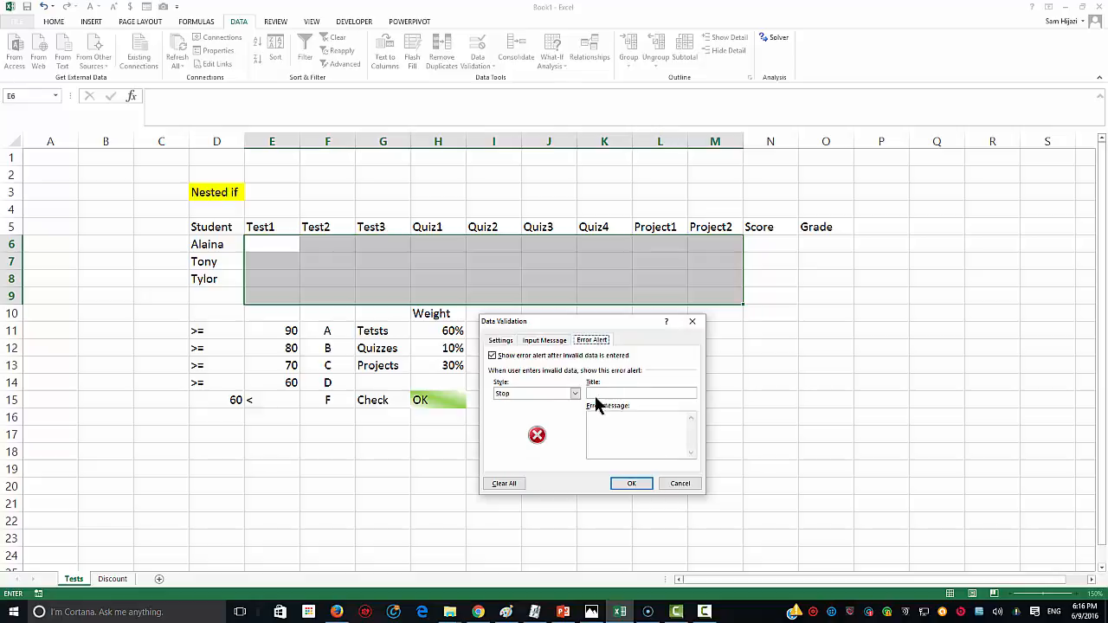
click(528, 394)
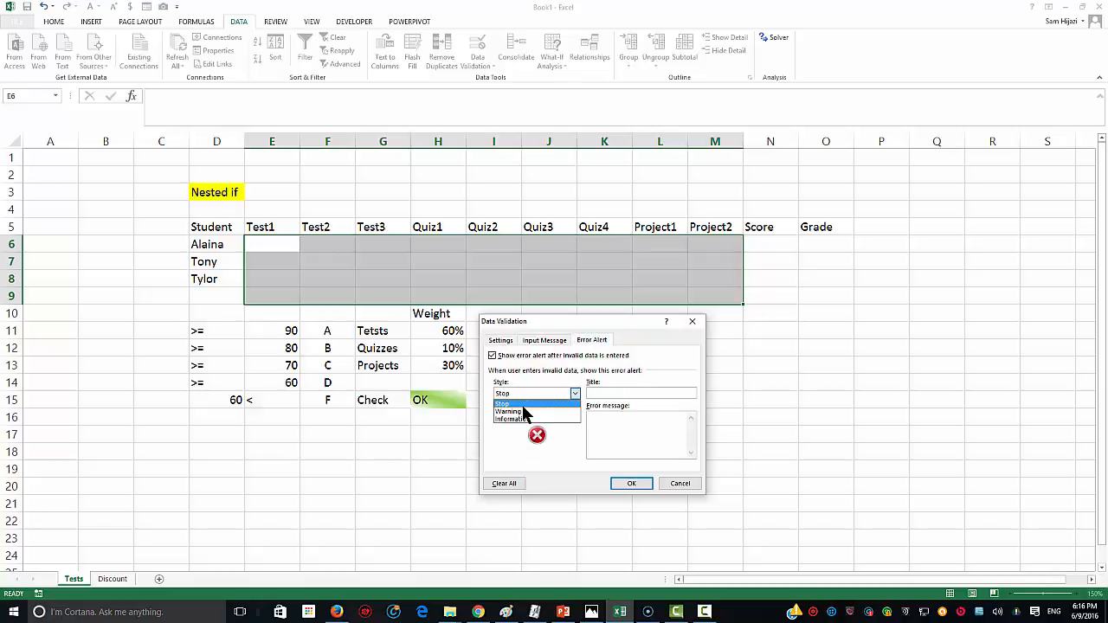
click(524, 407)
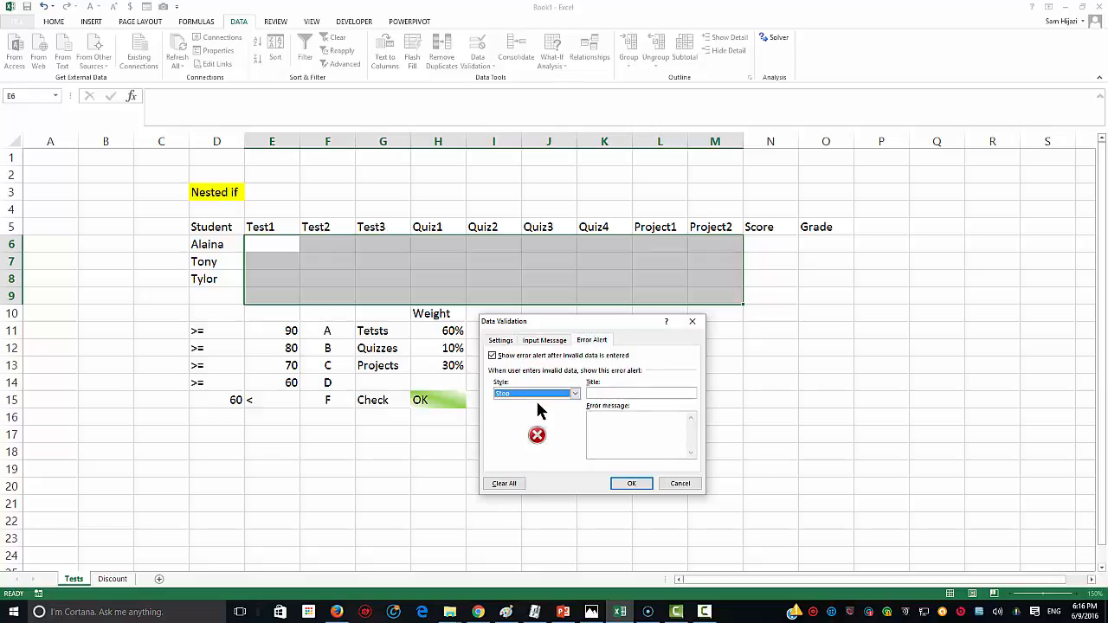
click(610, 394)
text(Wal)
text(e)
key(BackSpace)
key(BackSpace)
text(Up)
text(core for the kids)
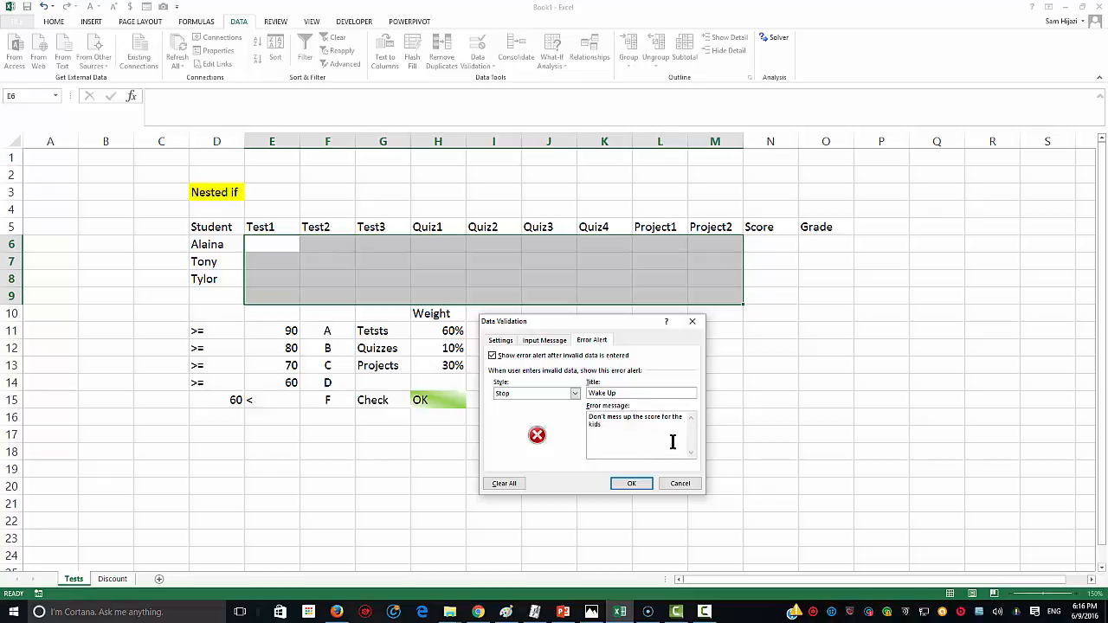
text(!!!!)
click(631, 483)
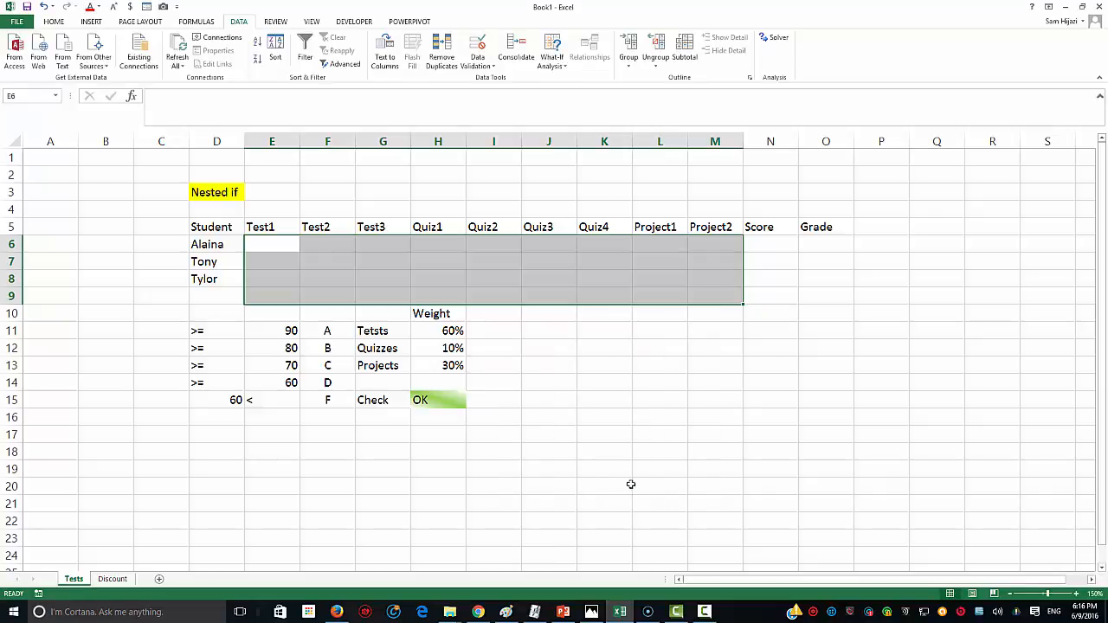
Step: Enter 100 for the first student's Test1 in E6, then try 110 for Test2, which is rejected
click(274, 243)
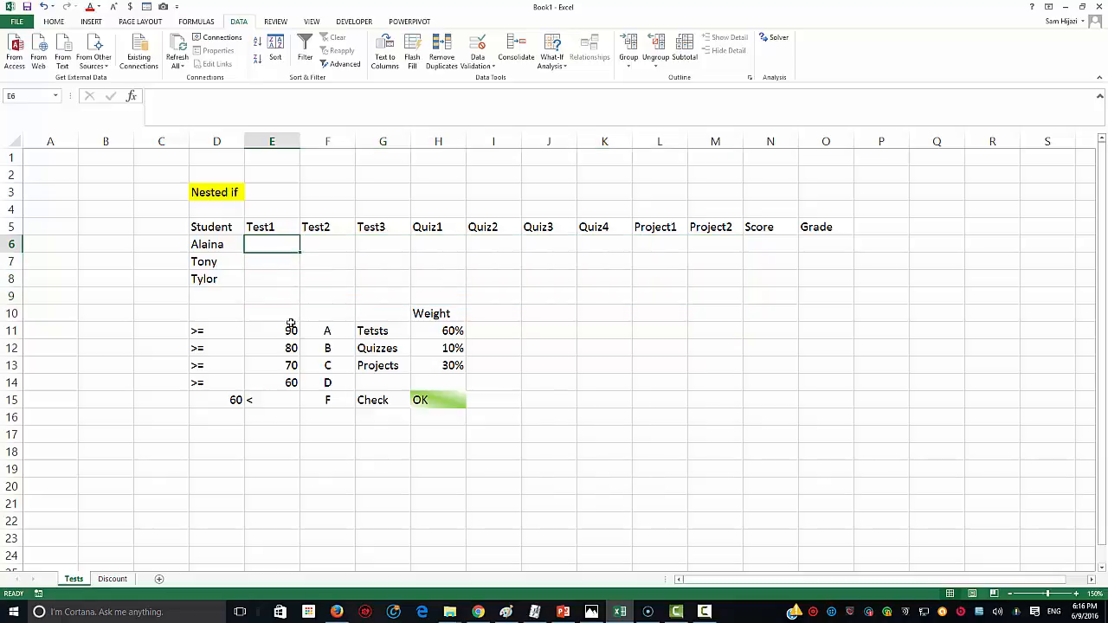
text(100)
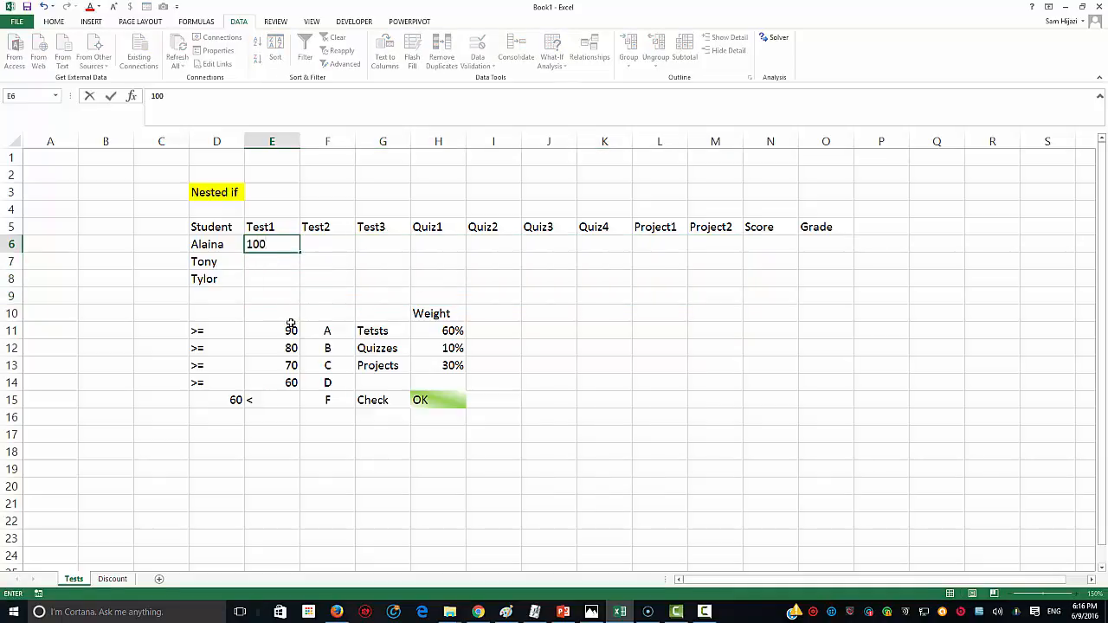
key(Tab)
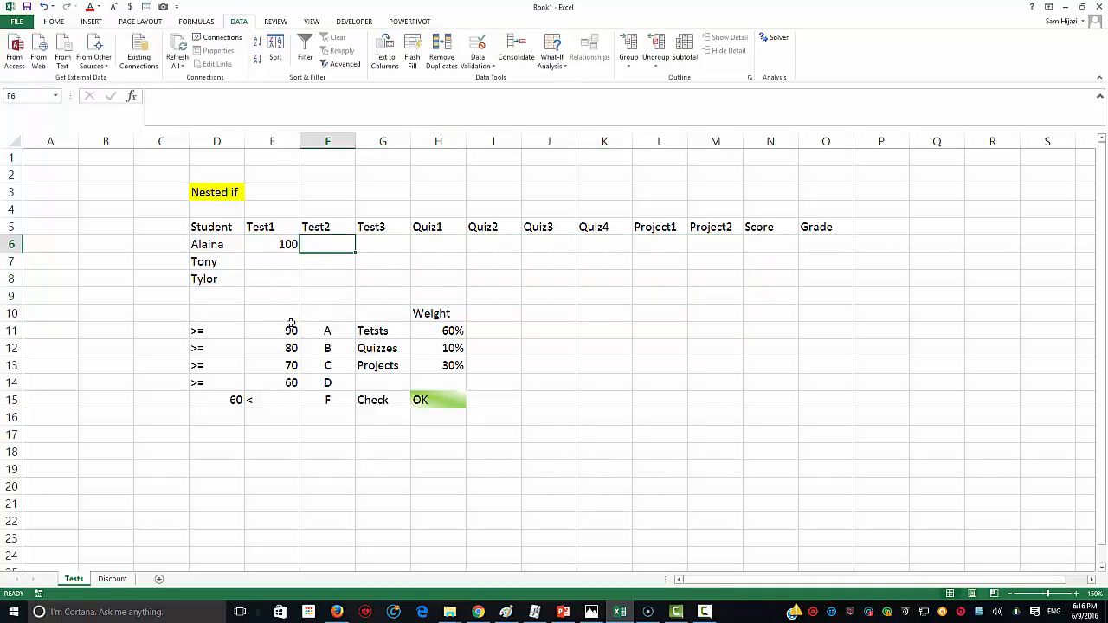
text(110)
key(Tab)
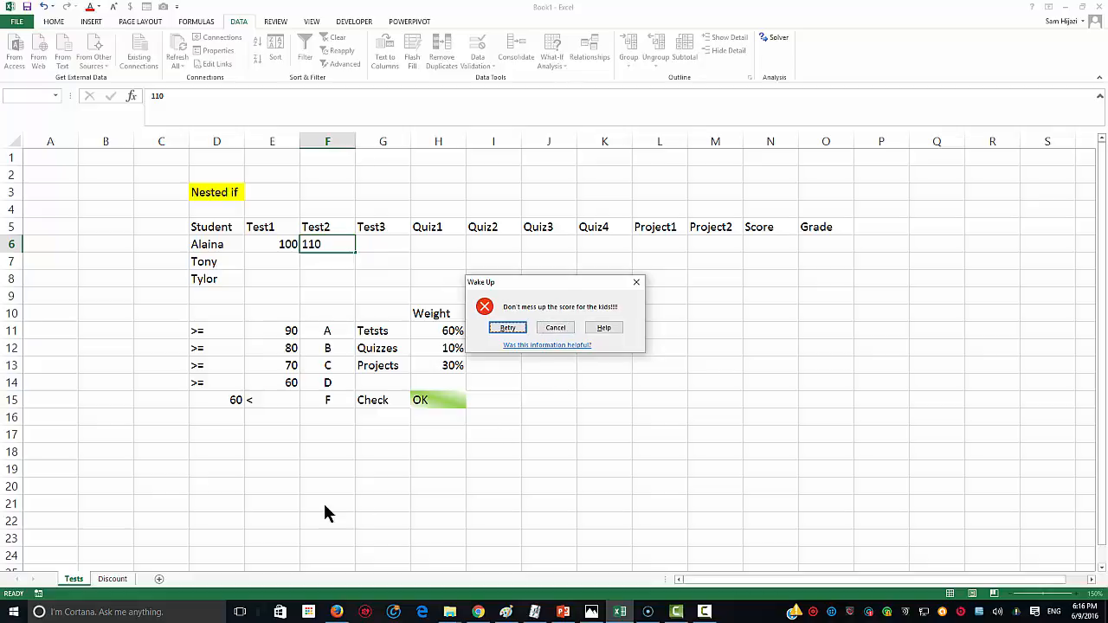
click(509, 328)
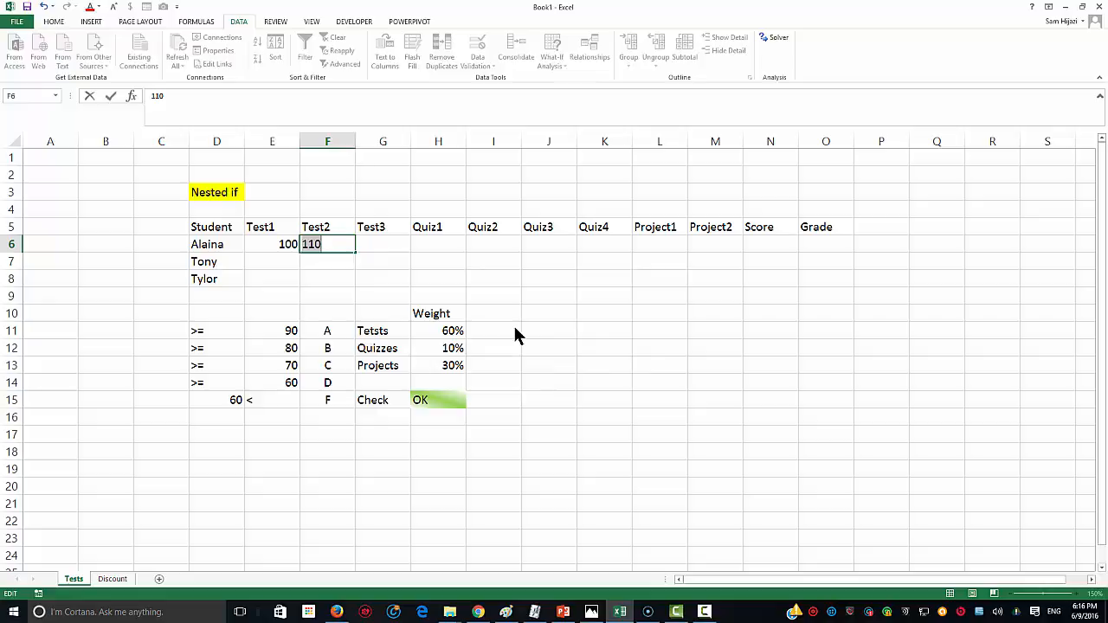
Step: Enter 90 for Test2 and Test3, then fill 90 across row 6 through Project2
text(90)
key(Tab)
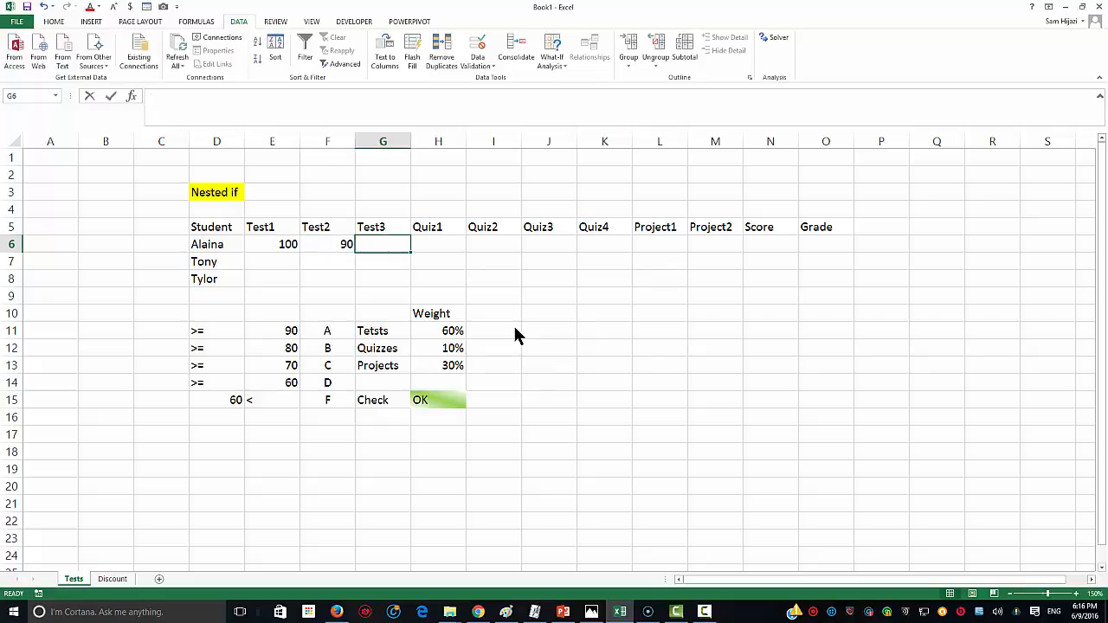
text(90)
key(Tab)
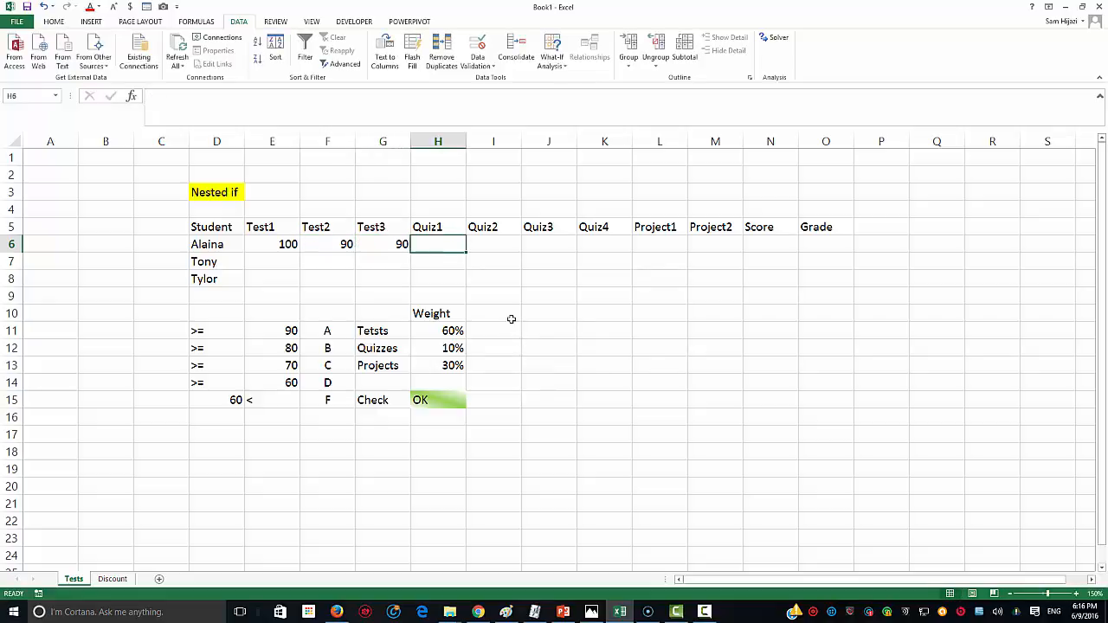
click(399, 243)
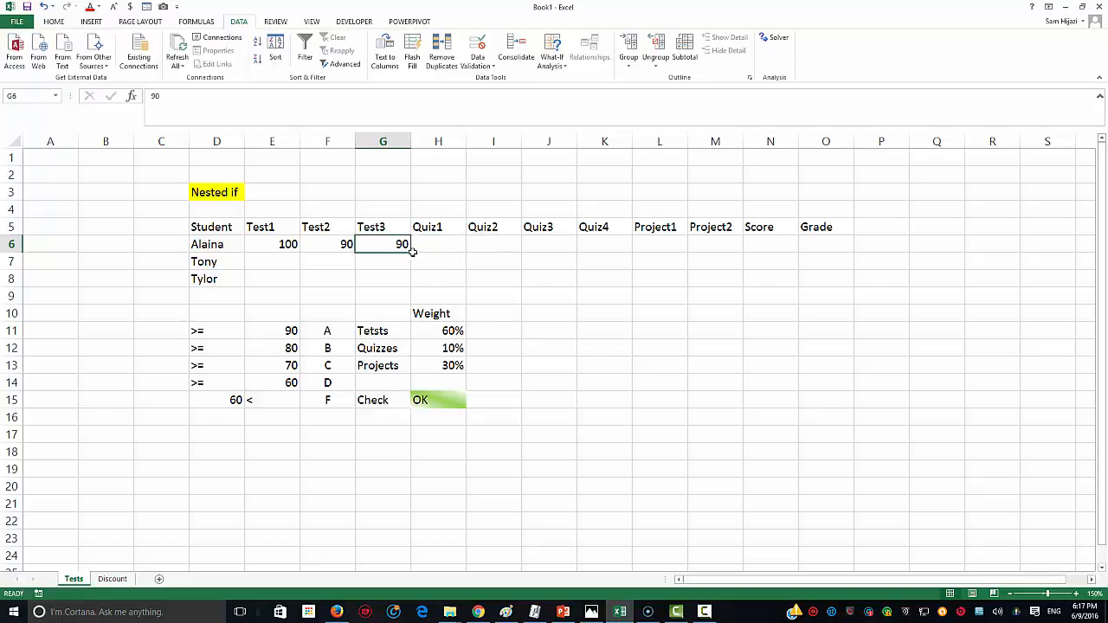
drag(412, 252, 684, 251)
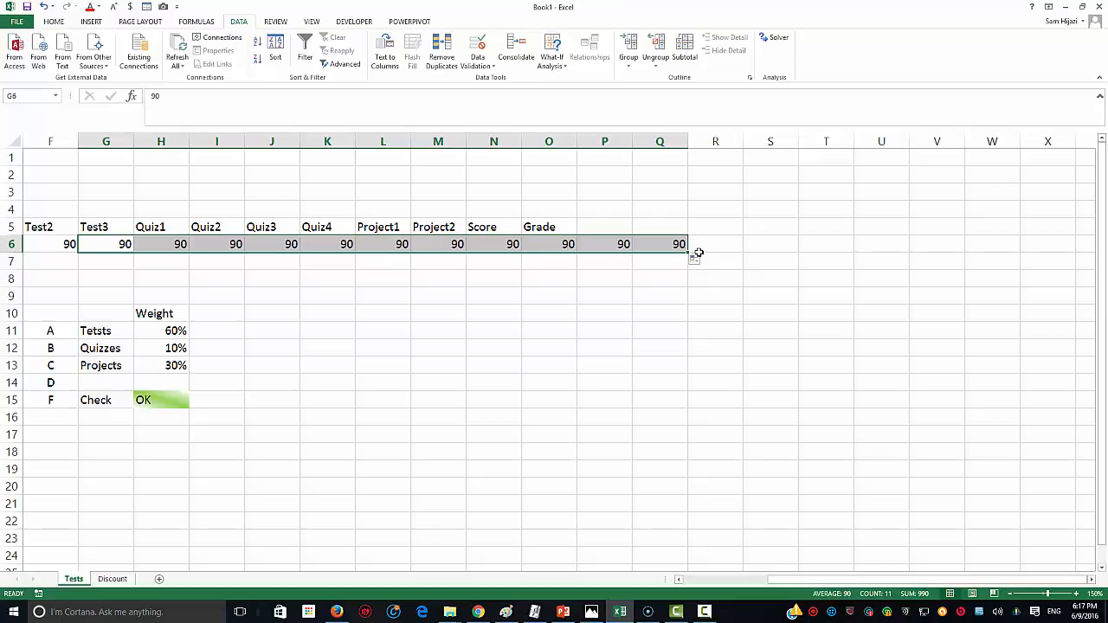
drag(689, 251, 469, 253)
drag(900, 582, 805, 575)
click(289, 264)
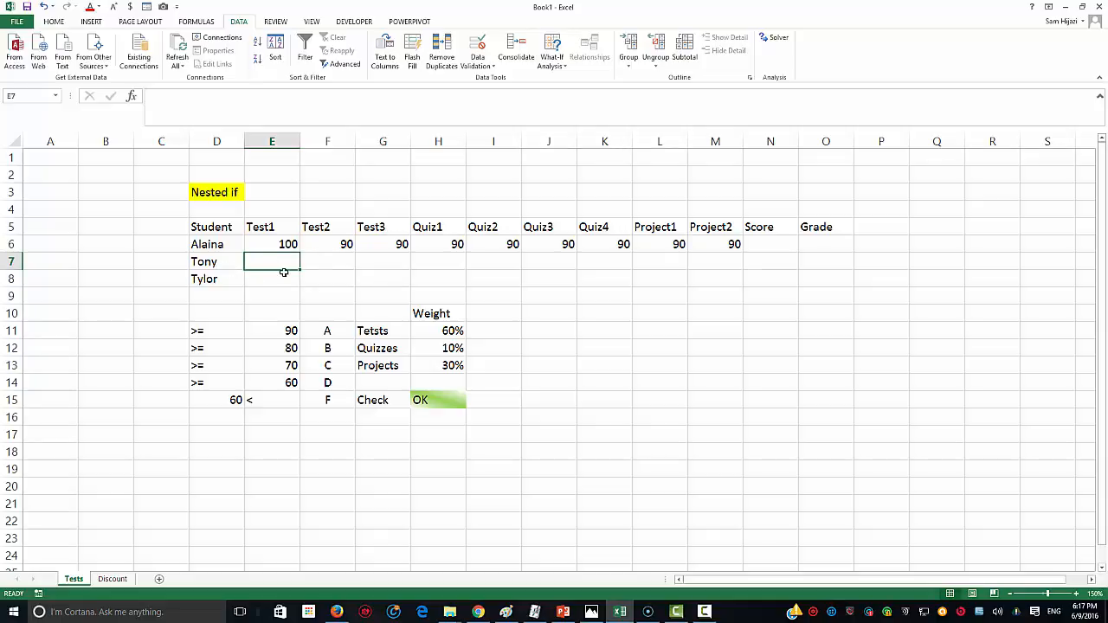
Step: Enter the second student's Test1 to Quiz2 marks: 80, 78, 90, 99, 100
text(80)
key(Tab)
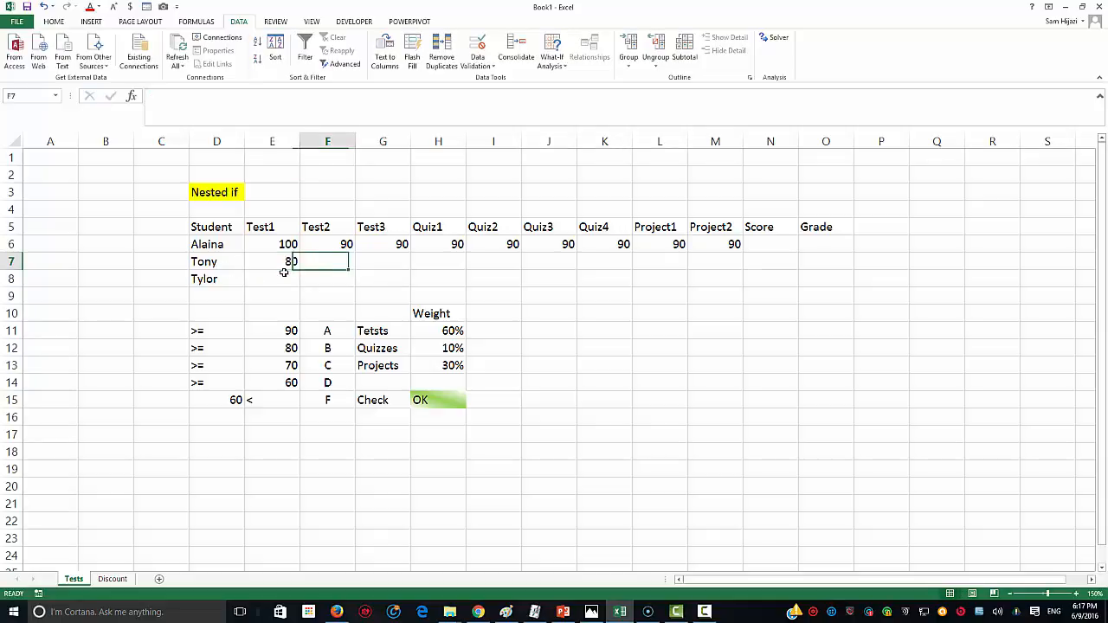
text(78)
key(Tab)
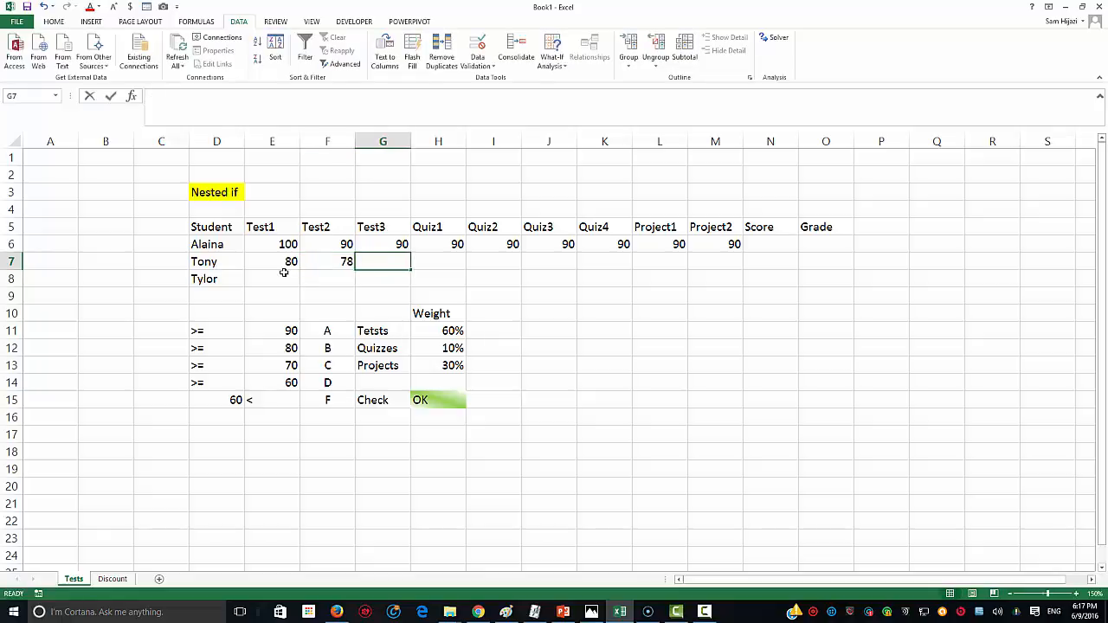
text(90)
key(Tab)
text(99)
key(Tab)
text(100)
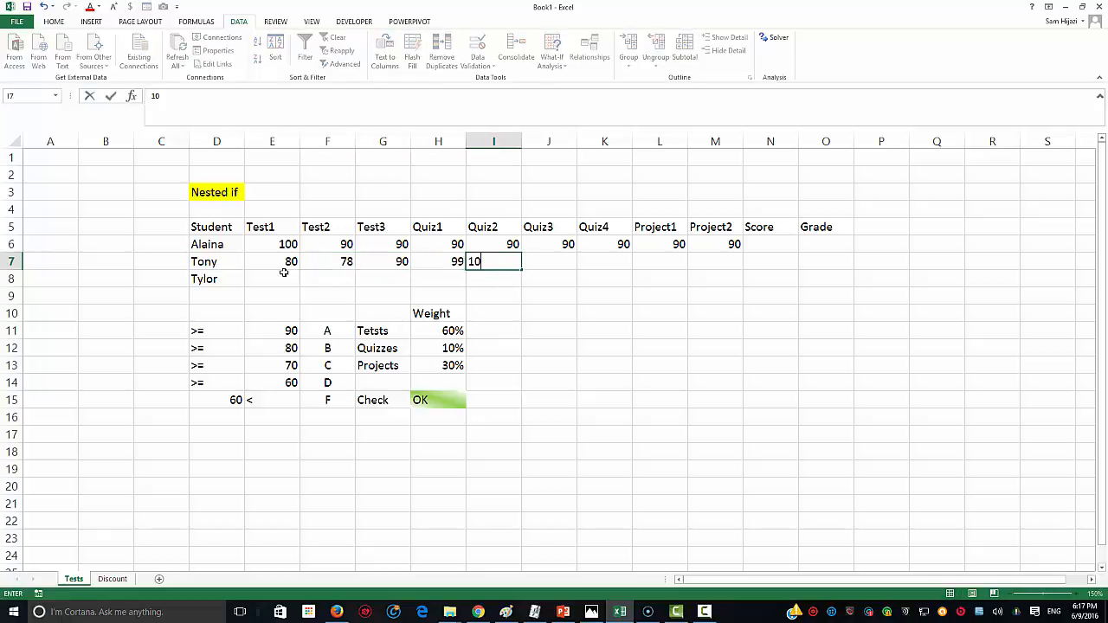
key(Tab)
Step: Try 199 and -10 for Quiz3, both refused by validation, then enter 100
text(199=)
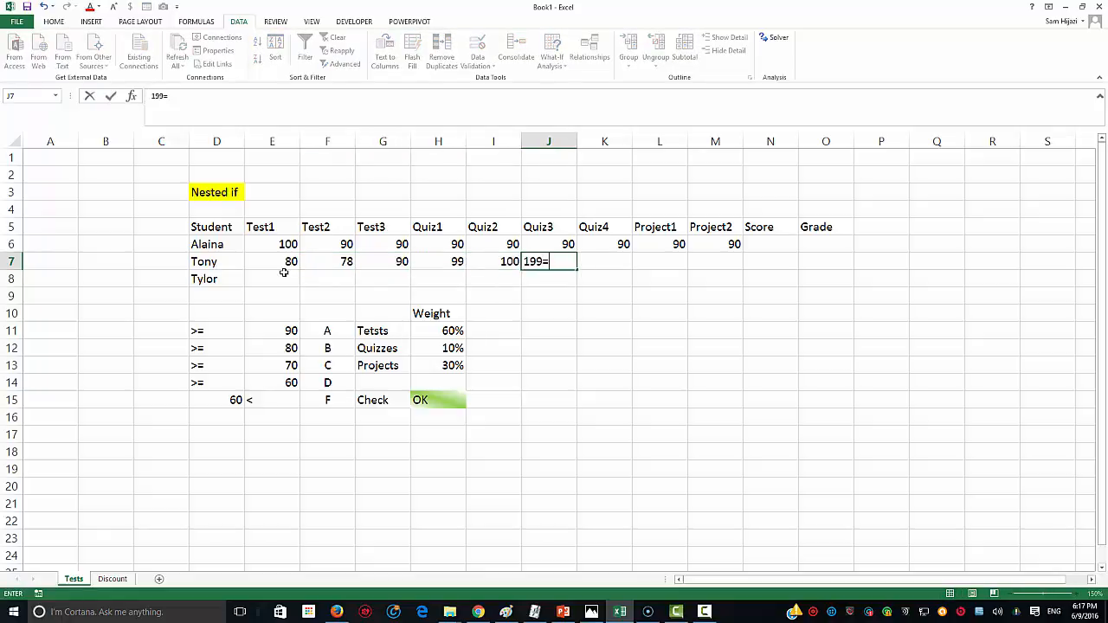
key(BackSpace)
key(BackSpace)
text(9)
key(BackSpace)
text(9)
key(Return)
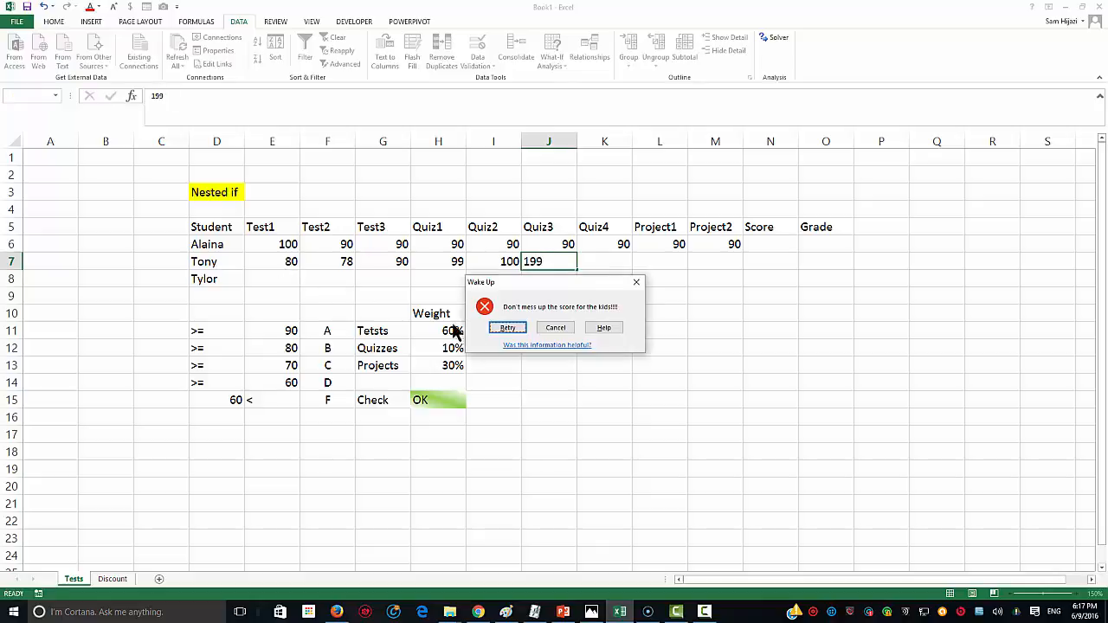
click(521, 325)
text(-10)
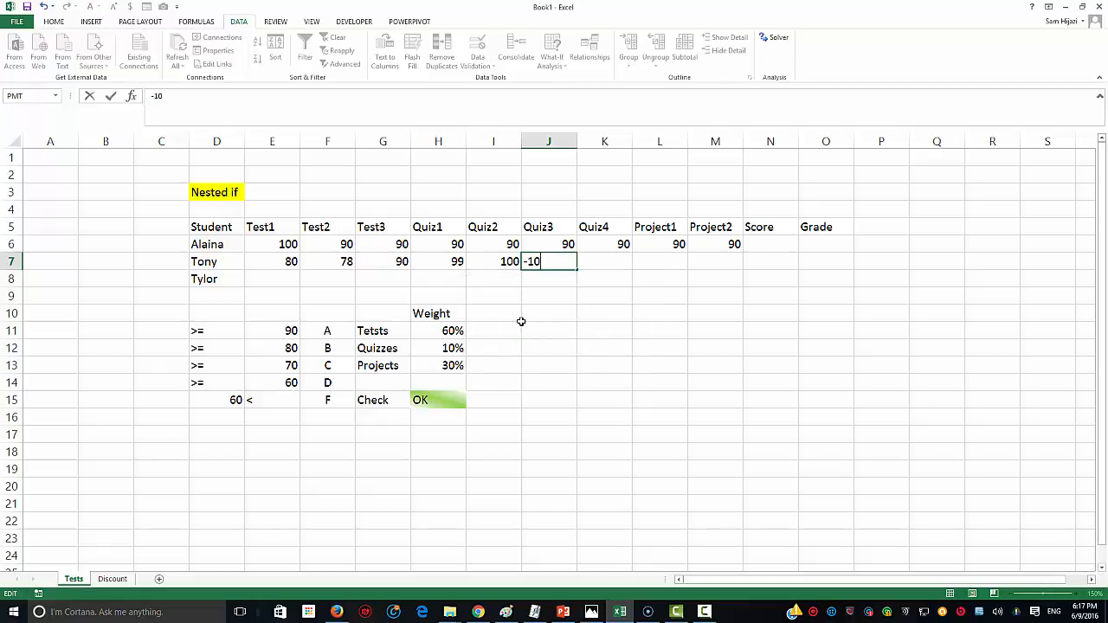
key(Return)
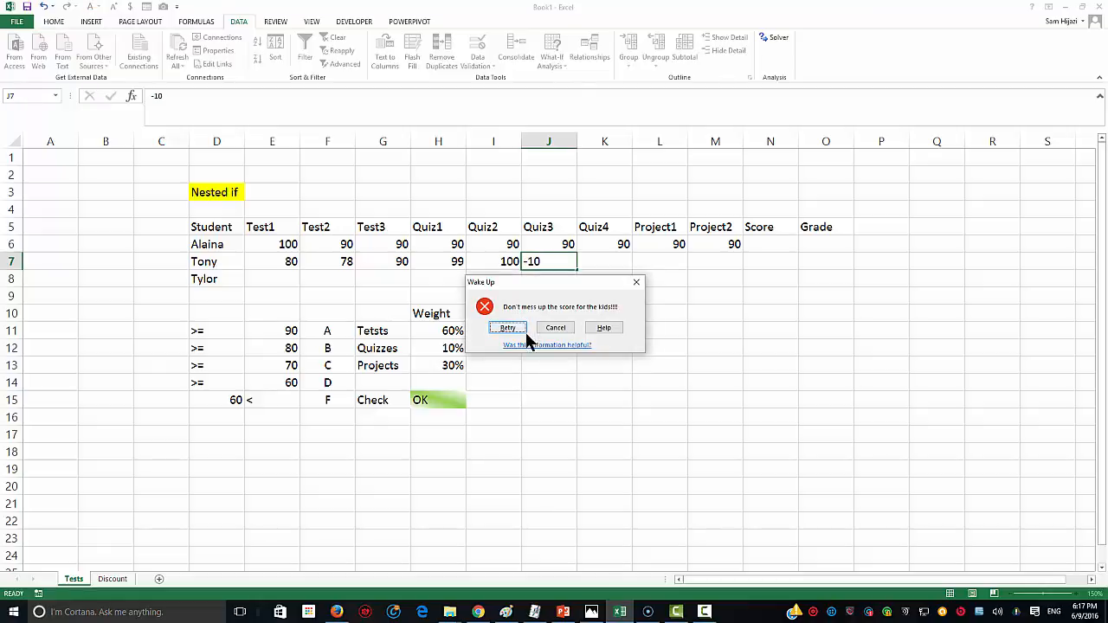
click(509, 328)
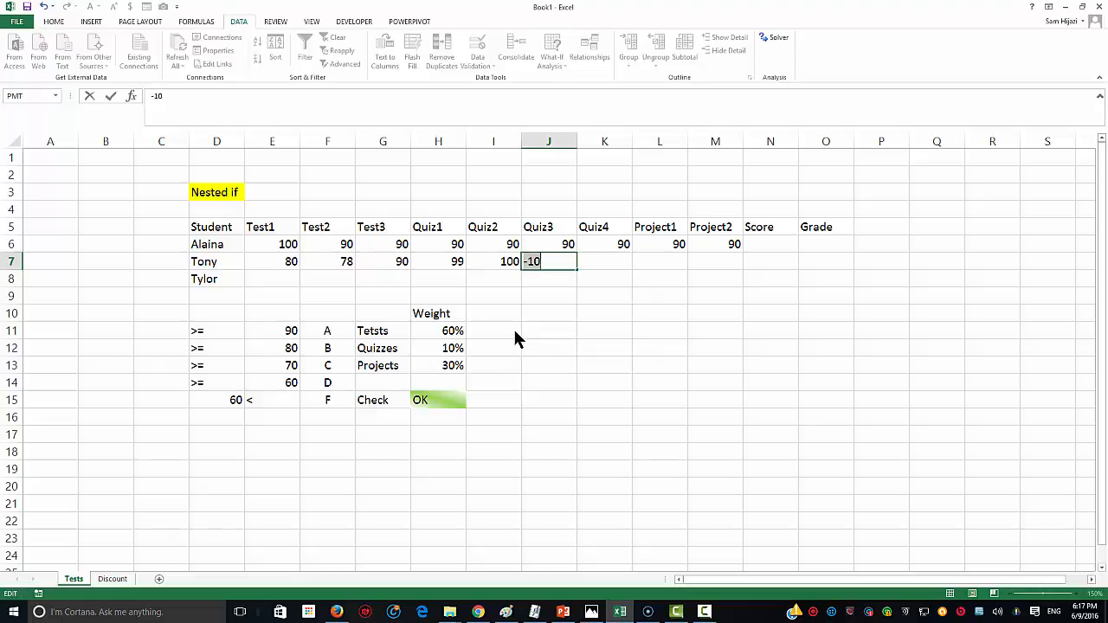
text(100)
key(Tab)
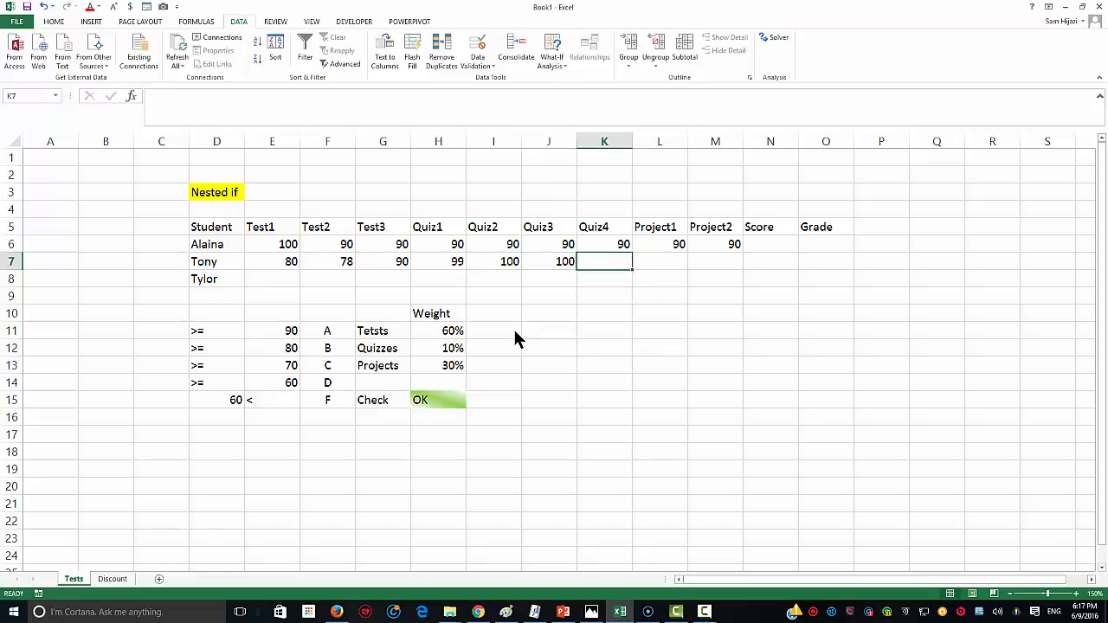
Step: Finish row 7 with Quiz4 90, Project1 87 and Project2 76
text(90)
key(Tab)
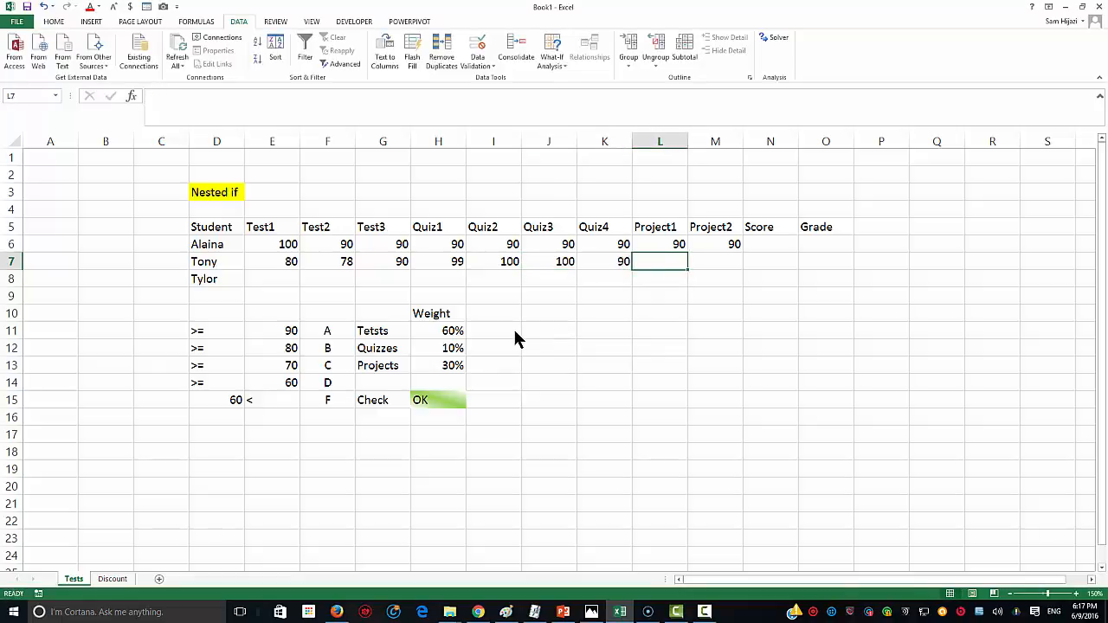
text(87)
key(Tab)
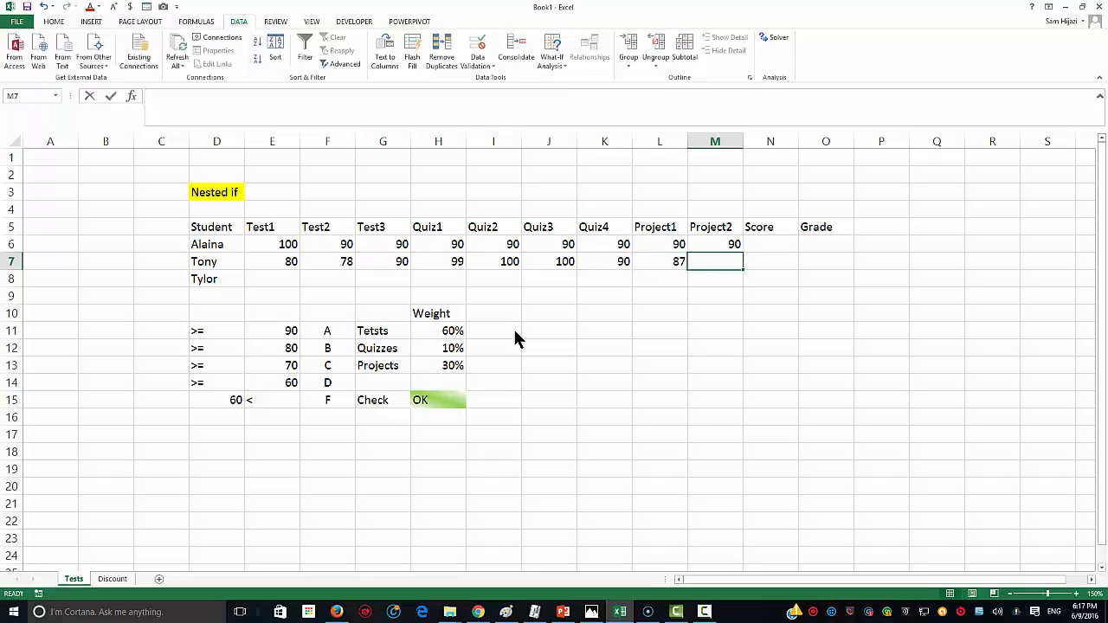
text(76)
key(Return)
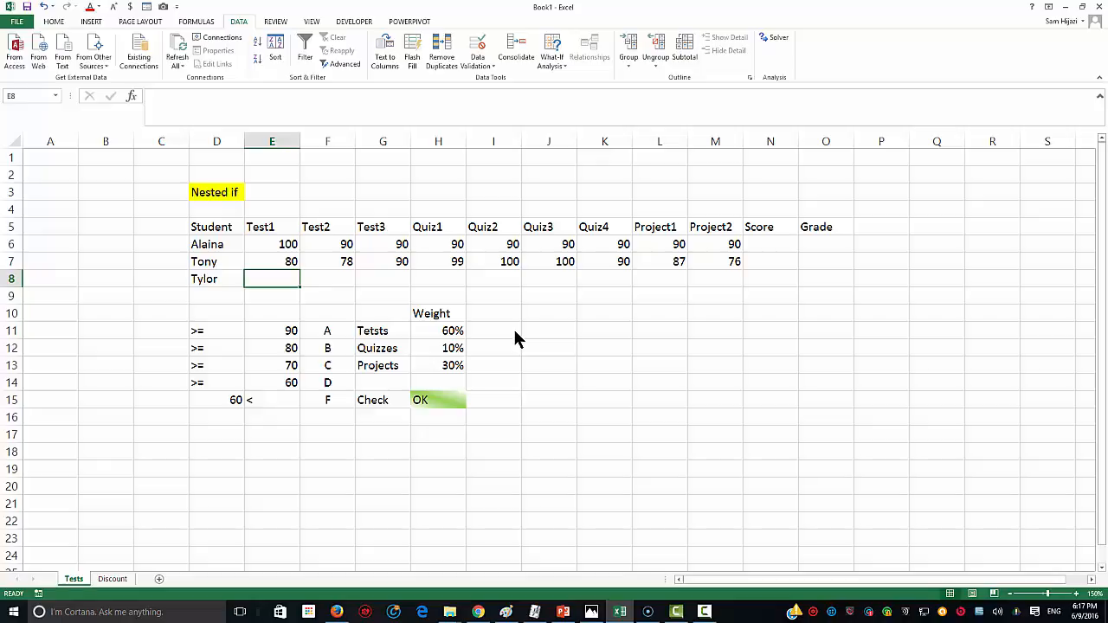
Step: Enter the third student's Test1 to Quiz2 marks: 89, 99, 27, 89, 78
text(89)
key(Tab)
text(99)
key(Tab)
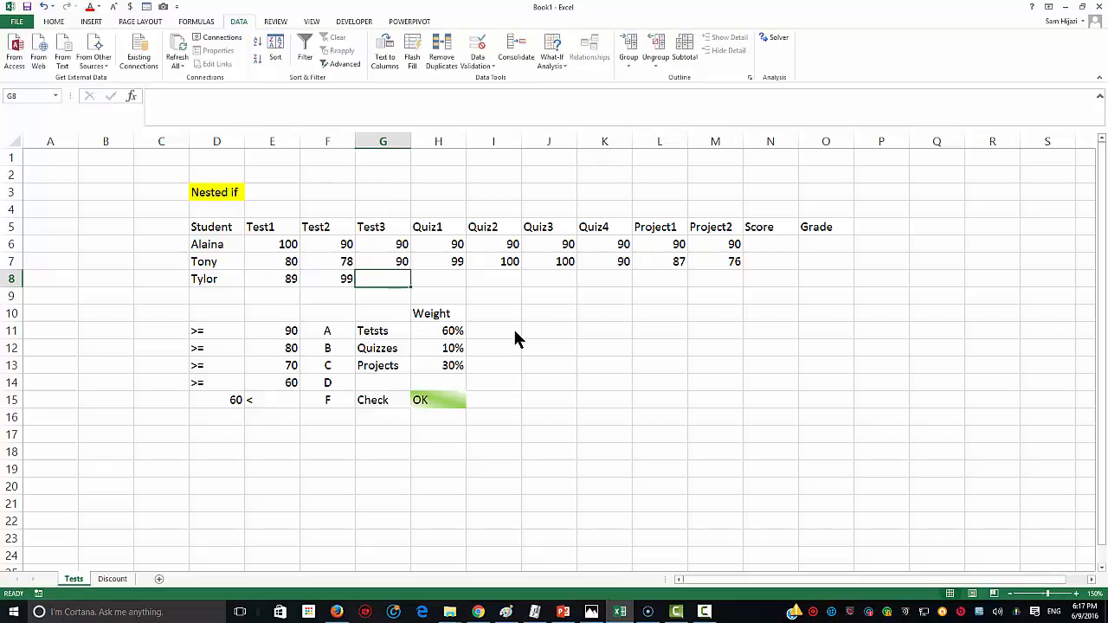
text(2)
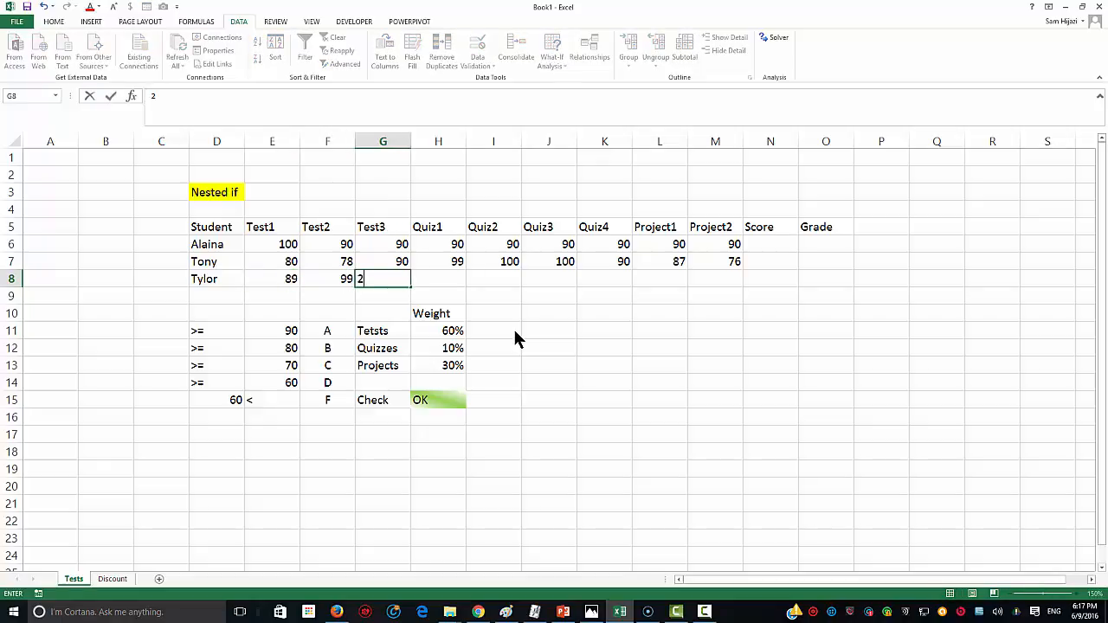
text(7)
key(Tab)
text(89)
key(Tab)
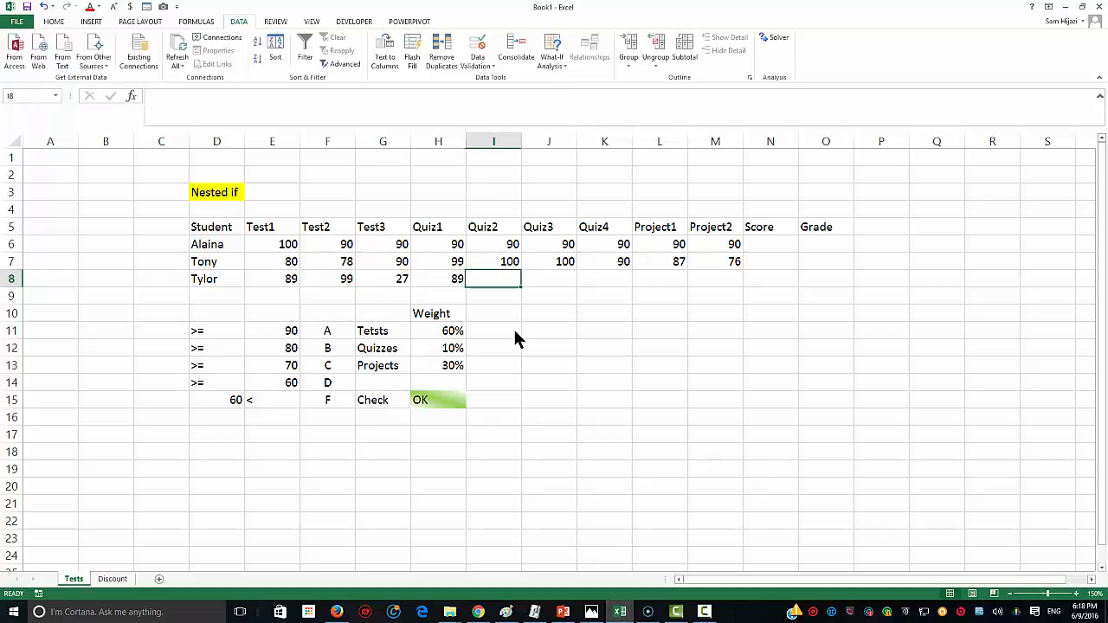
text(78)
key(Tab)
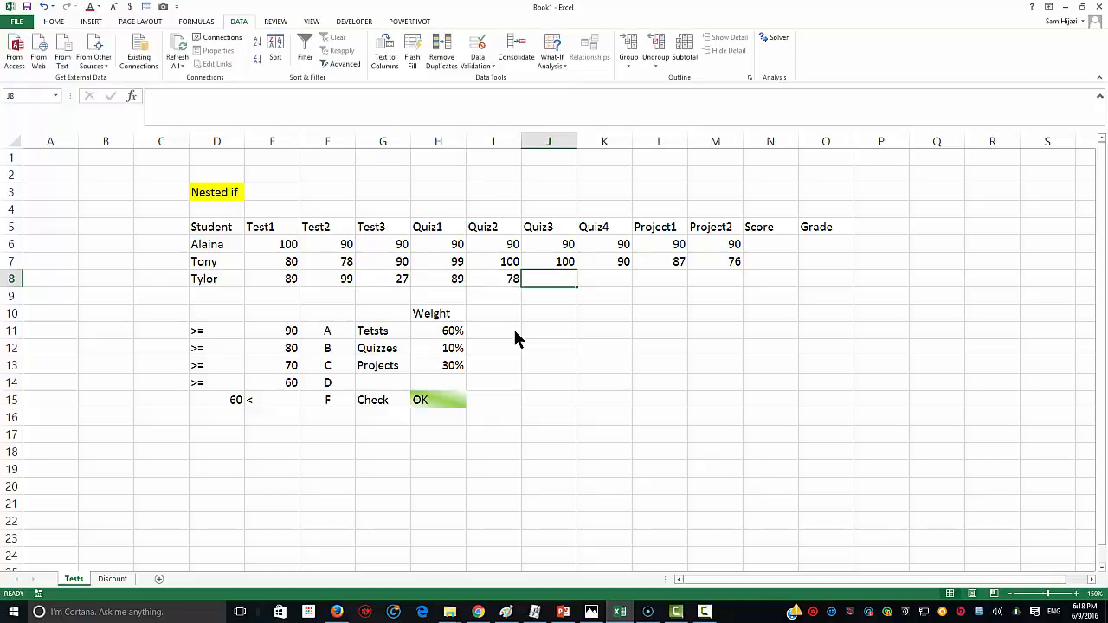
Step: Complete row 8 with Quiz3 56, Quiz4 90, Project1 100 and Project2 68
text(56)
key(Tab)
text(90)
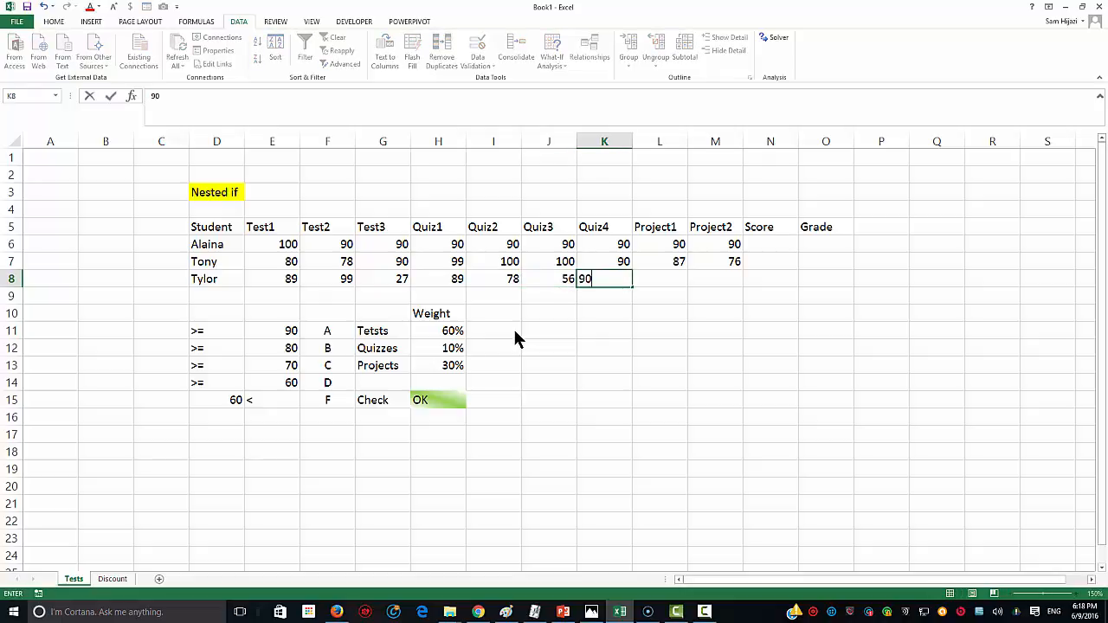
key(Tab)
text(100)
key(Tab)
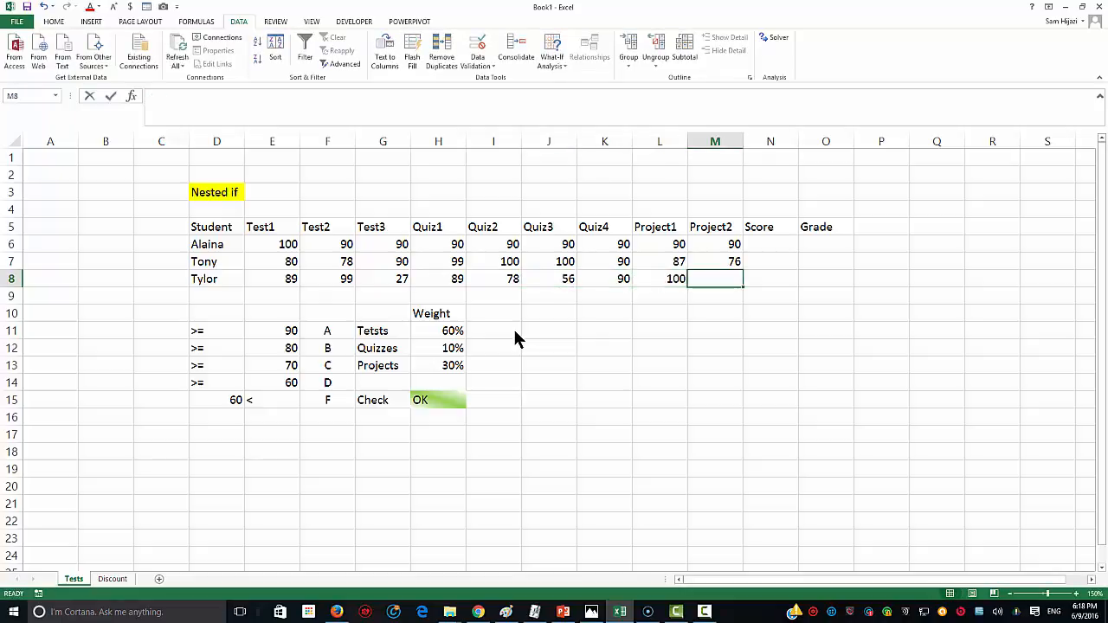
text(68)
key(Tab)
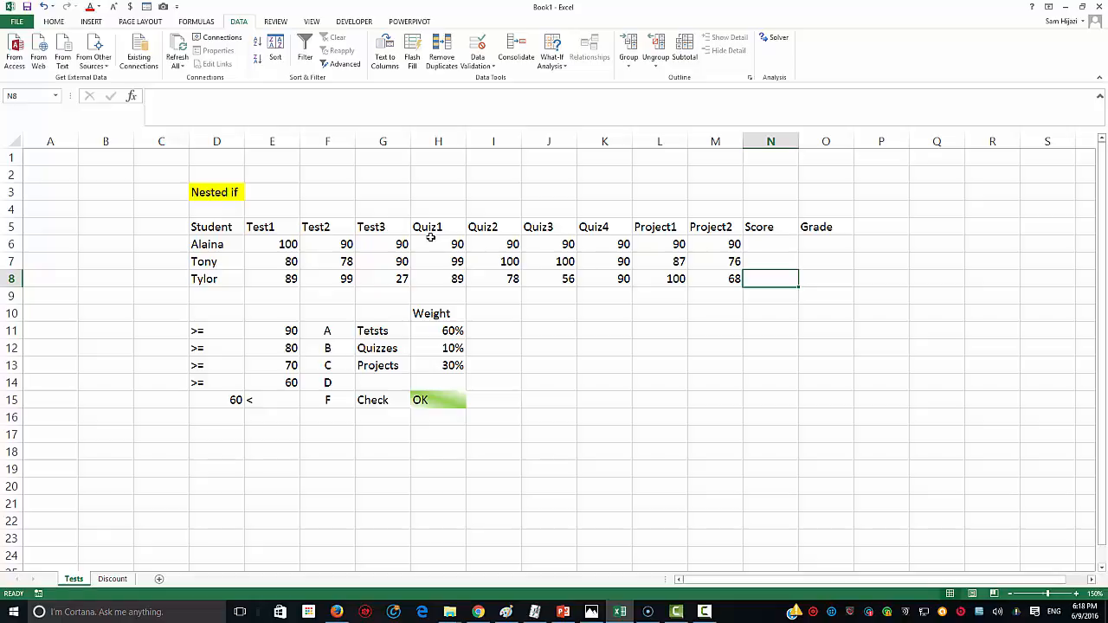
click(771, 247)
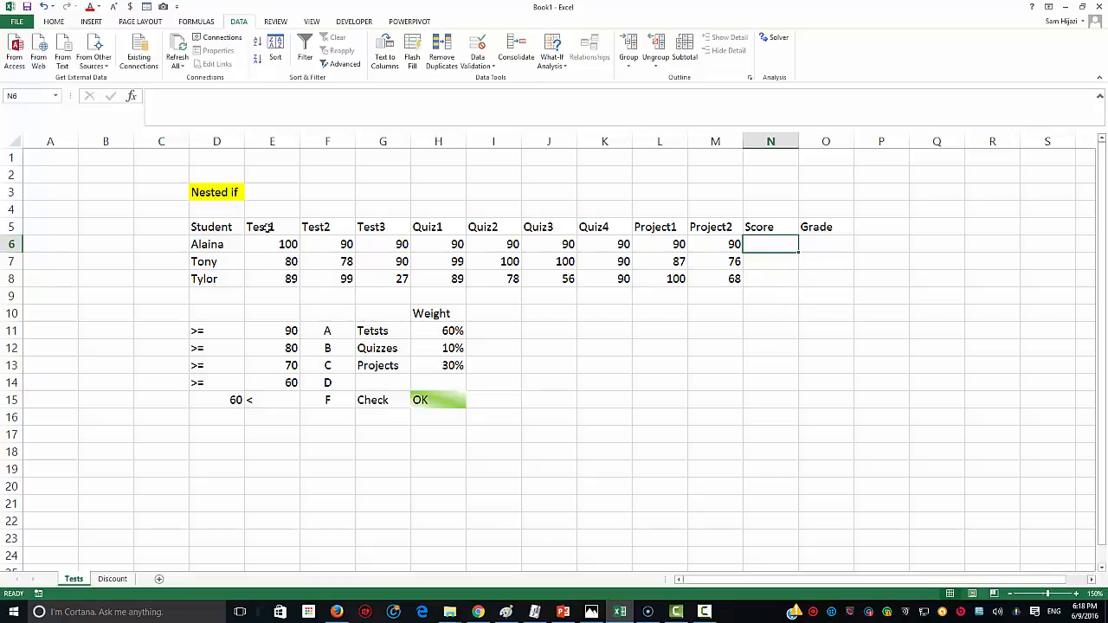
drag(266, 227, 369, 228)
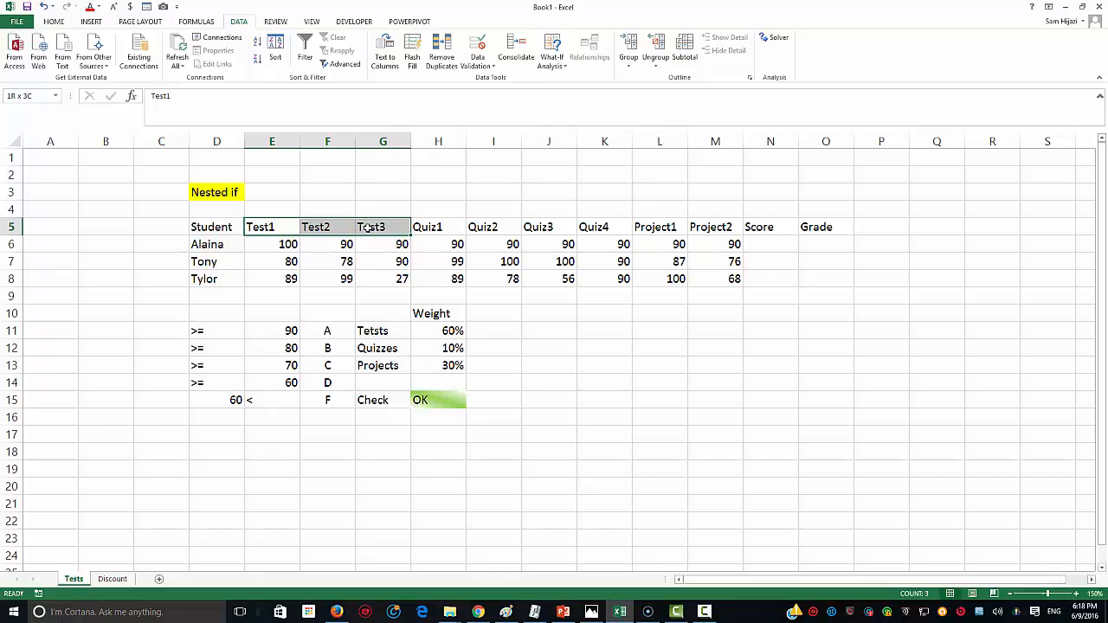
drag(369, 227, 371, 230)
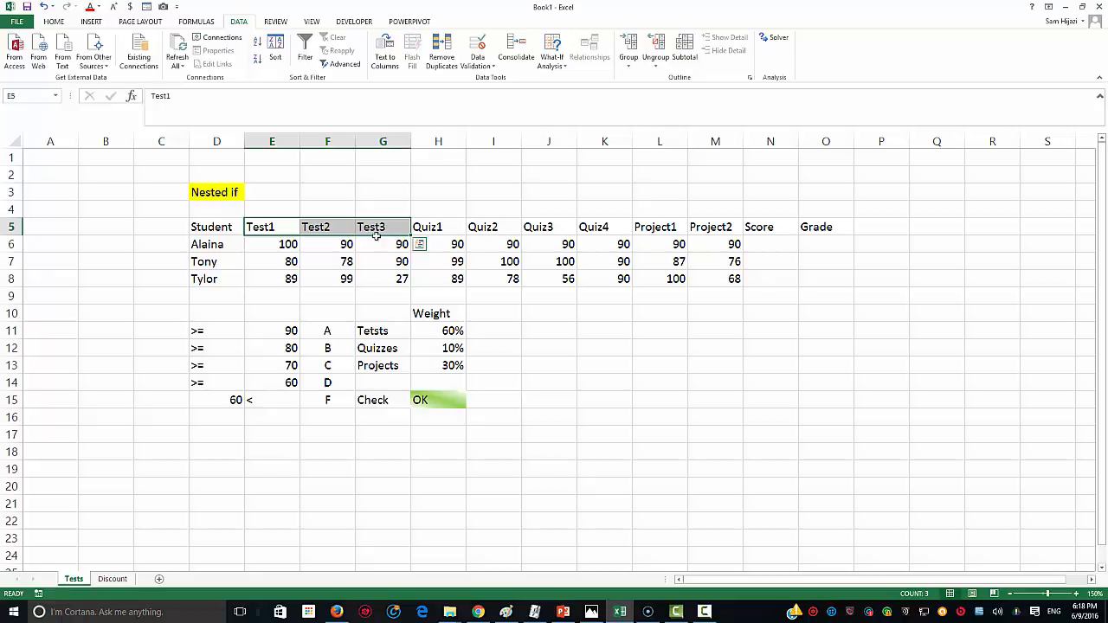
click(442, 330)
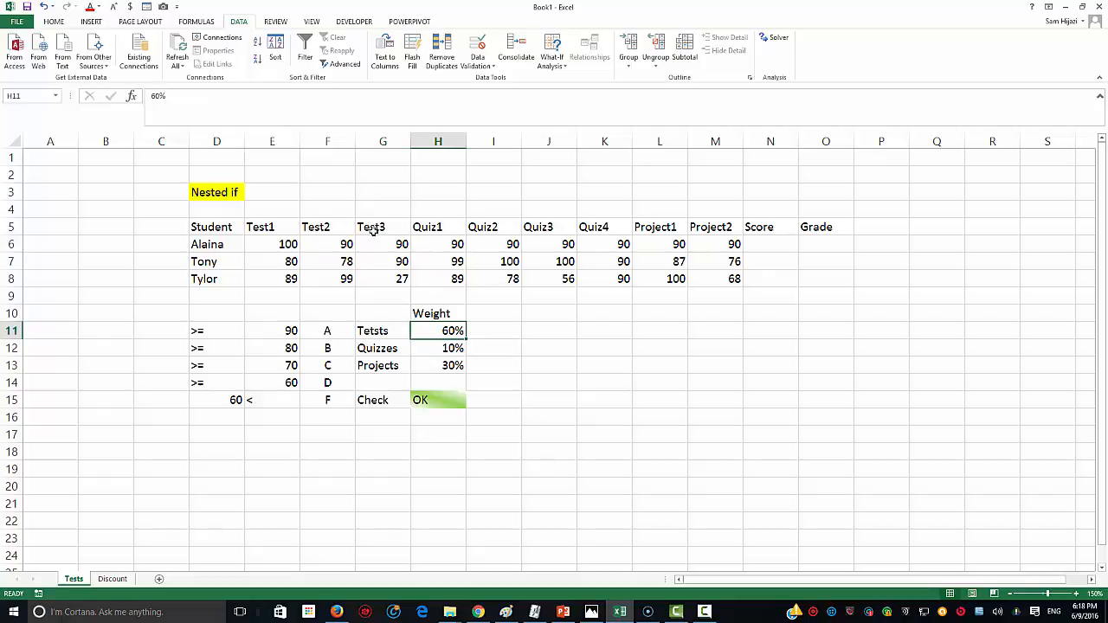
drag(280, 243, 371, 249)
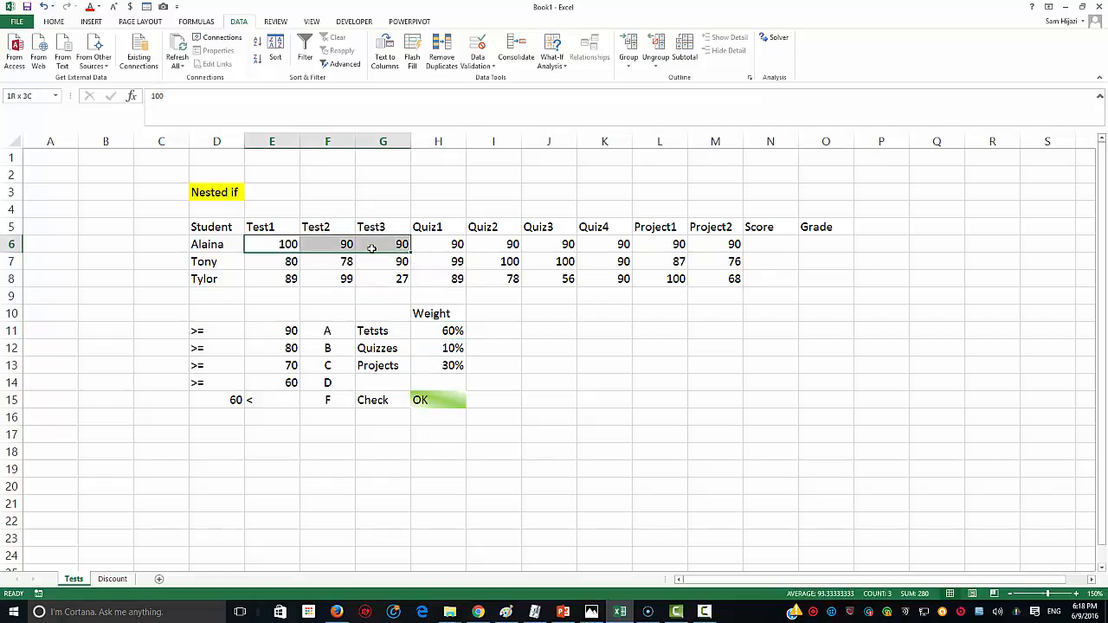
click(452, 332)
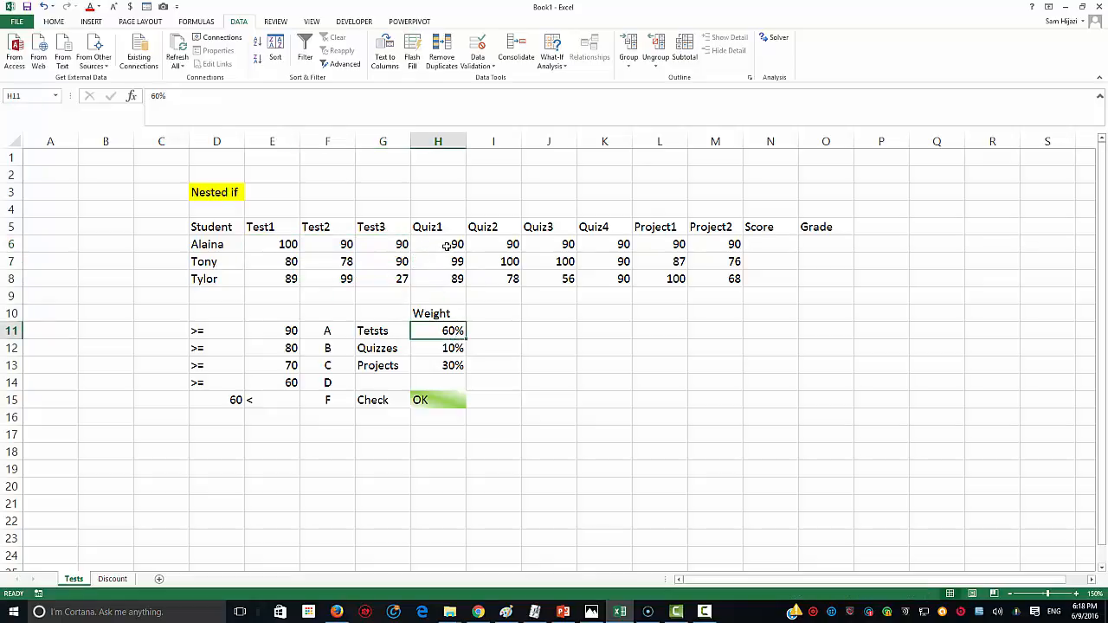
click(452, 347)
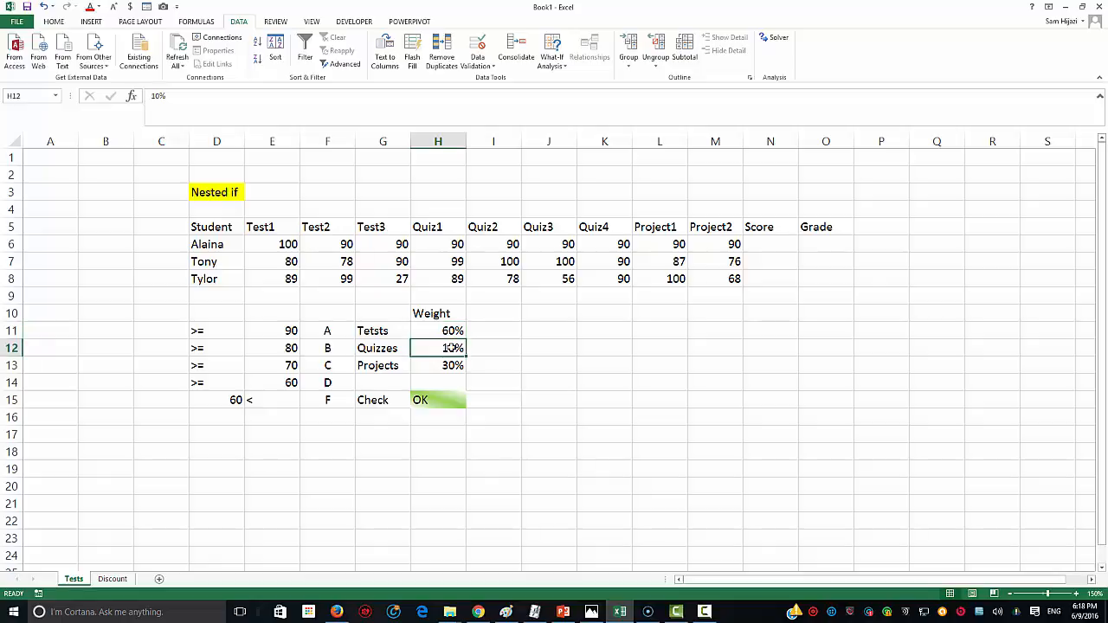
click(644, 249)
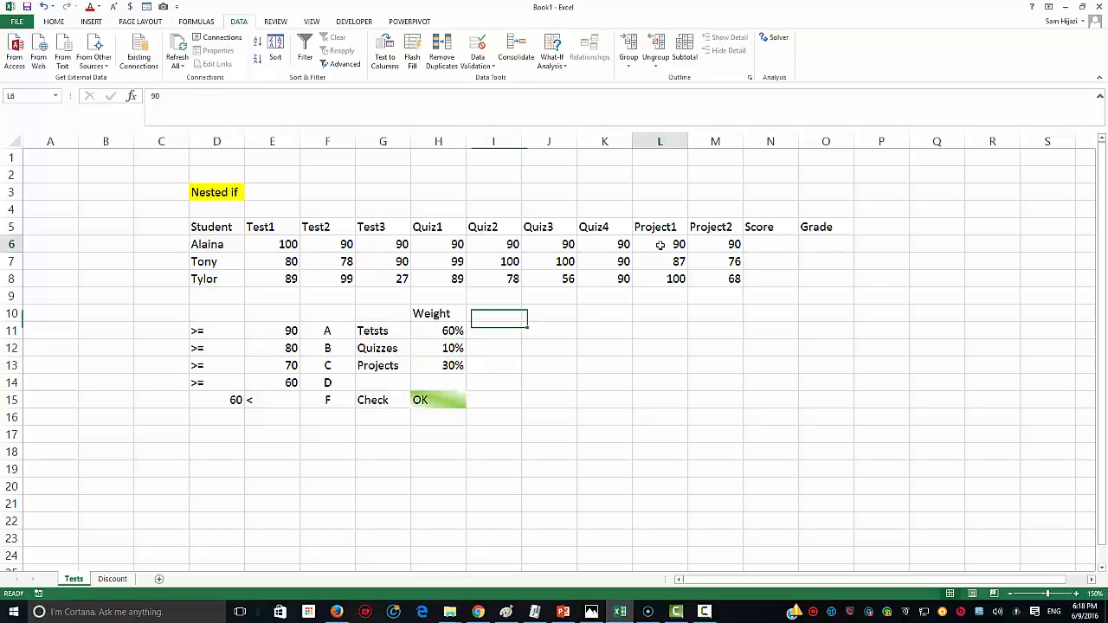
drag(689, 246, 706, 247)
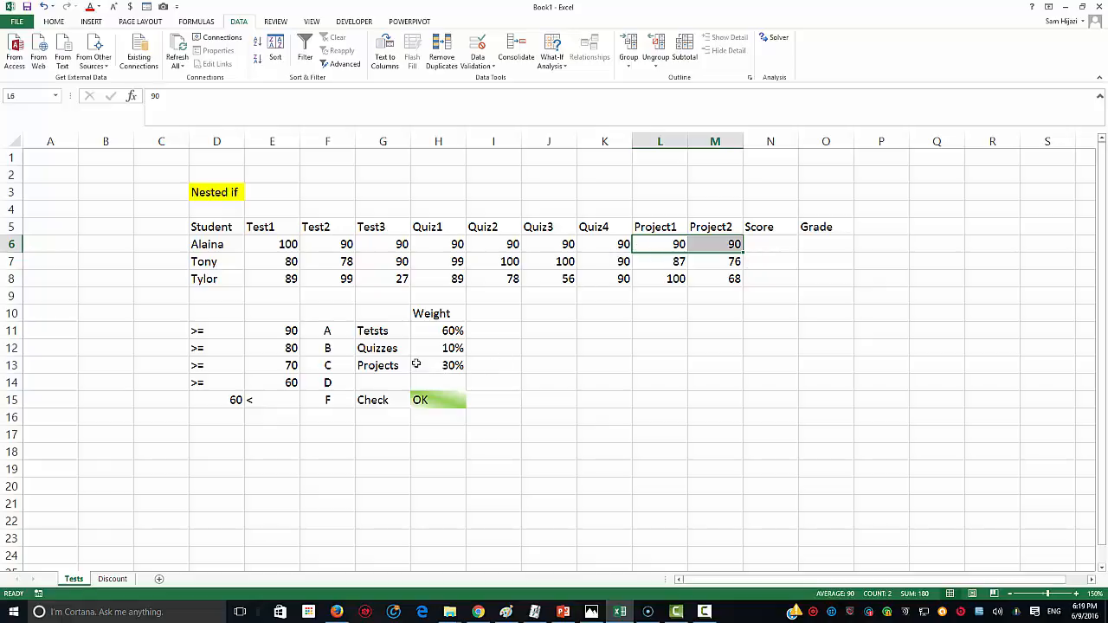
click(769, 245)
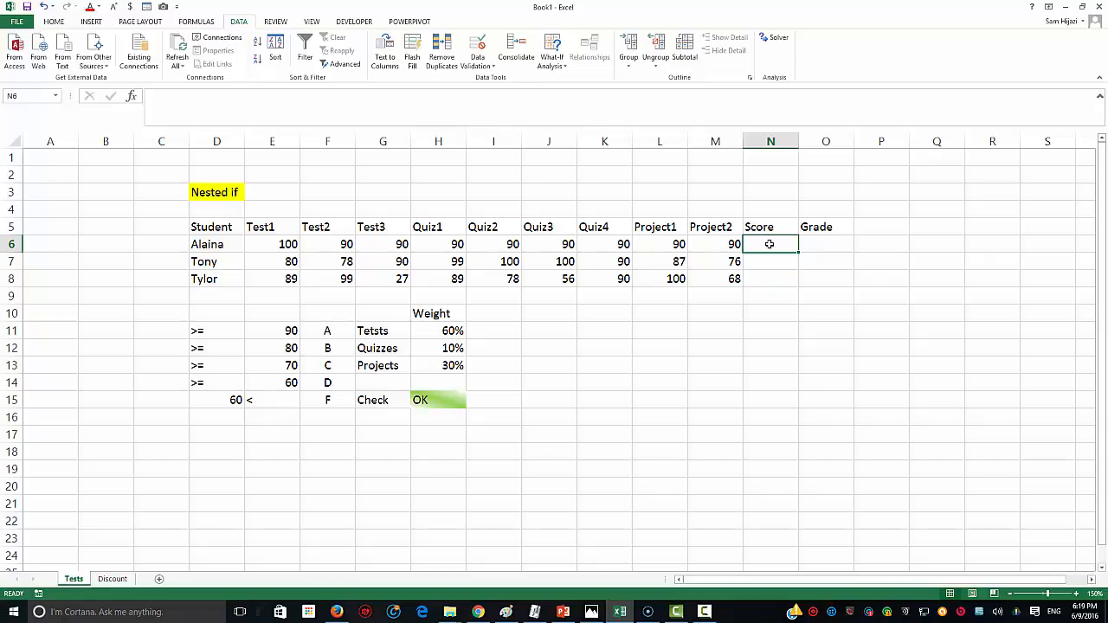
Step: Start N6 with =, trial-referencing weights H11–H13 and thresholds E11:E14, then clear back to =
text(=)
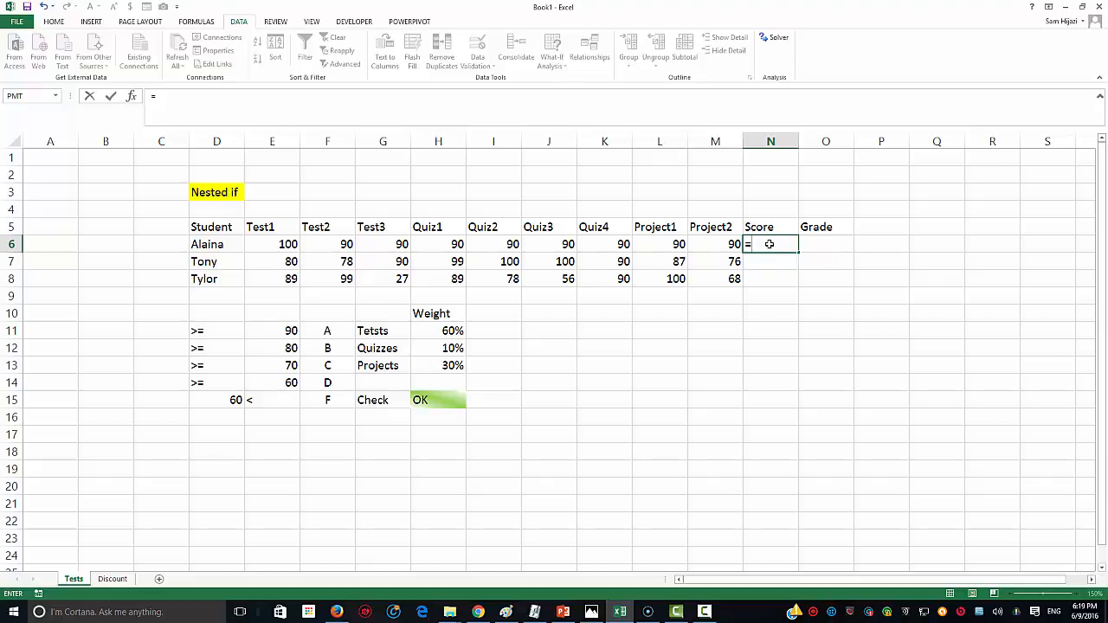
click(436, 328)
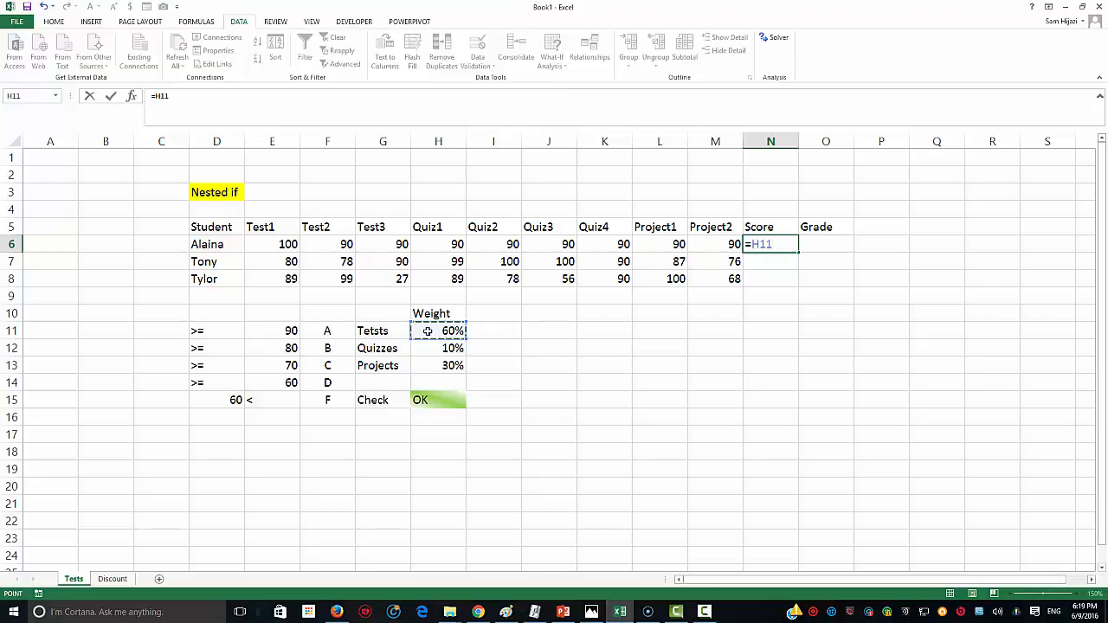
click(435, 349)
click(429, 358)
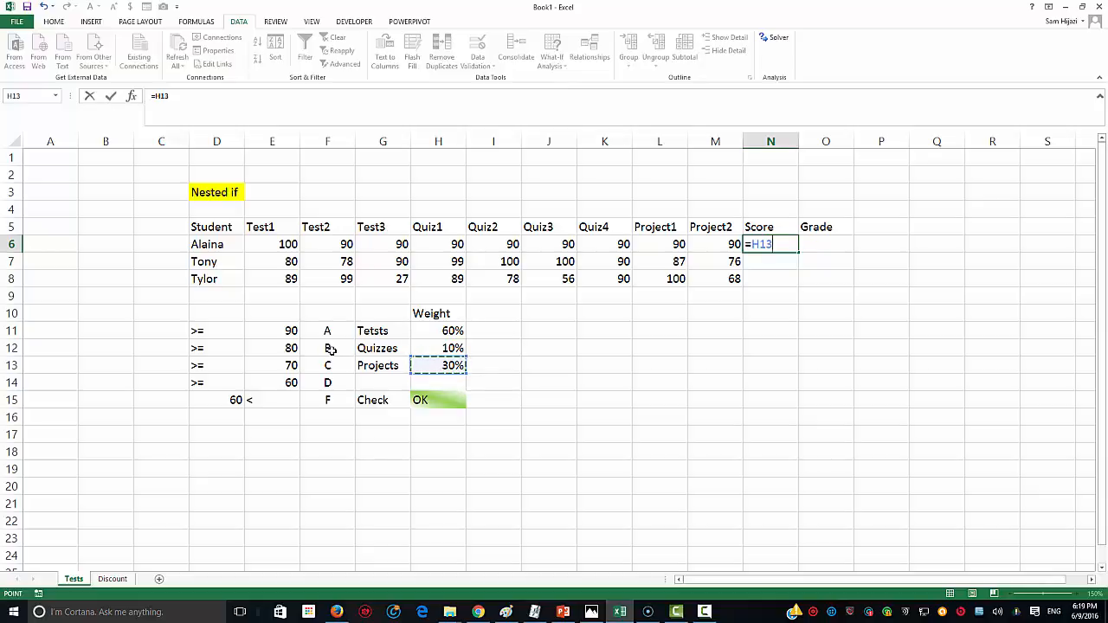
drag(291, 332, 286, 378)
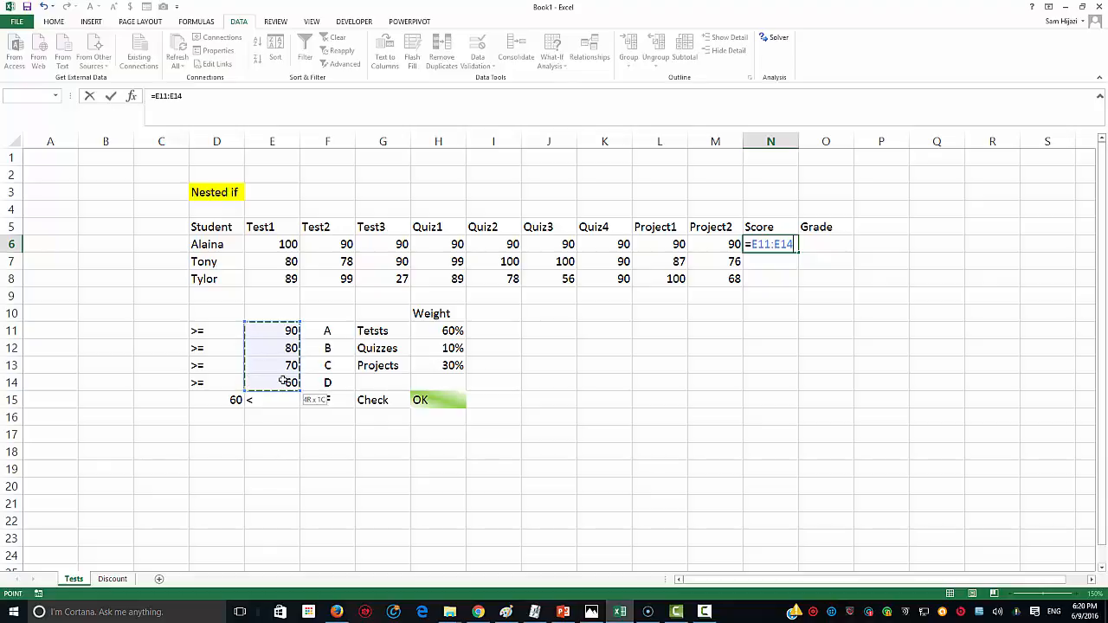
drag(284, 382, 284, 381)
key(BackSpace)
key(BackSpace)
key(BackSpace)
key(BackSpace)
key(BackSpace)
key(BackSpace)
key(BackSpace)
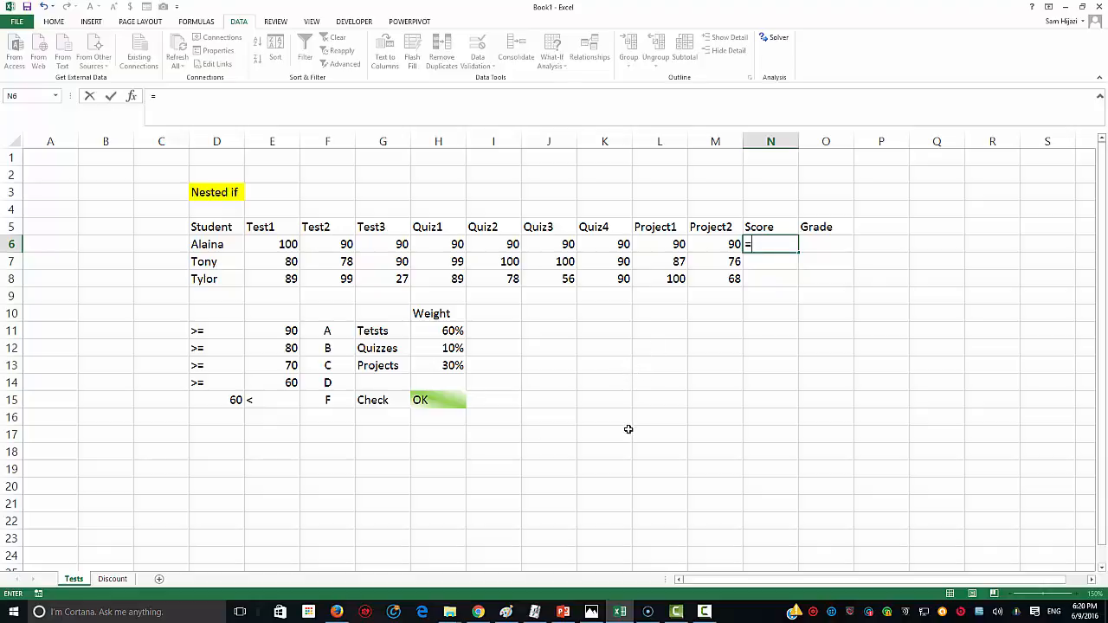
Step: Build the tests part: AVERAGE(E6:G6) multiplied by the absolute weight $H$11
text(av)
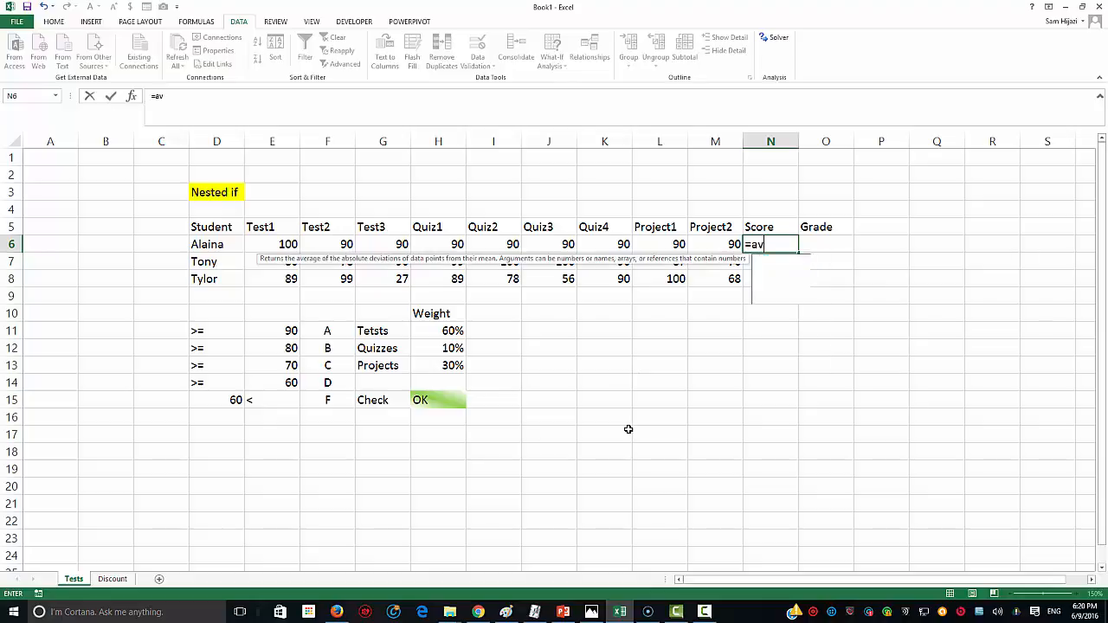
text(erage)
key(Tab)
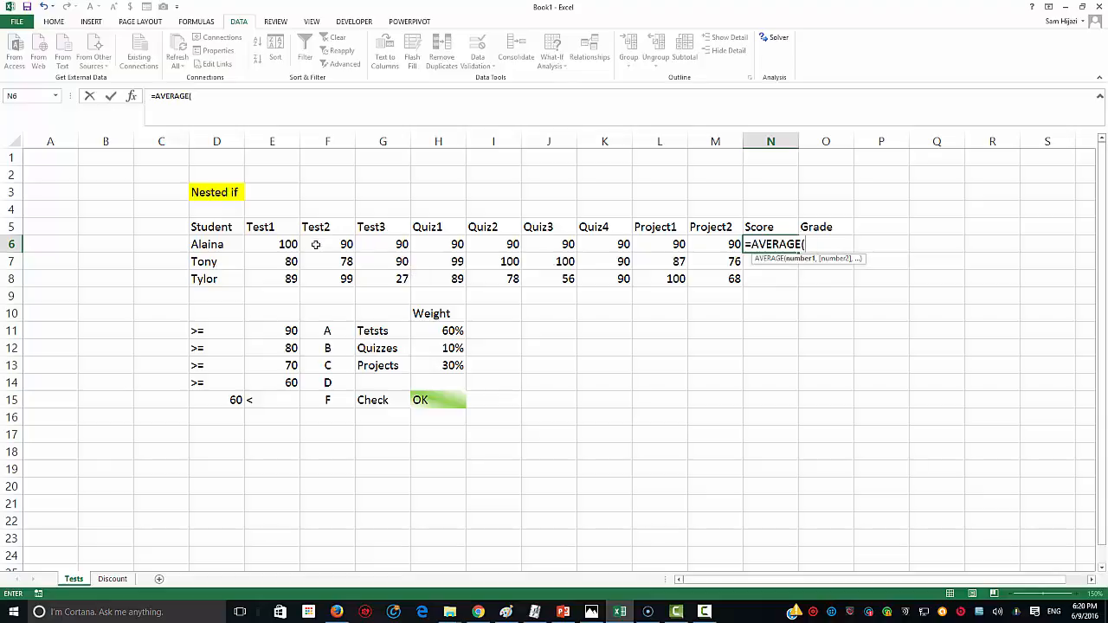
drag(290, 246, 364, 246)
text()&)
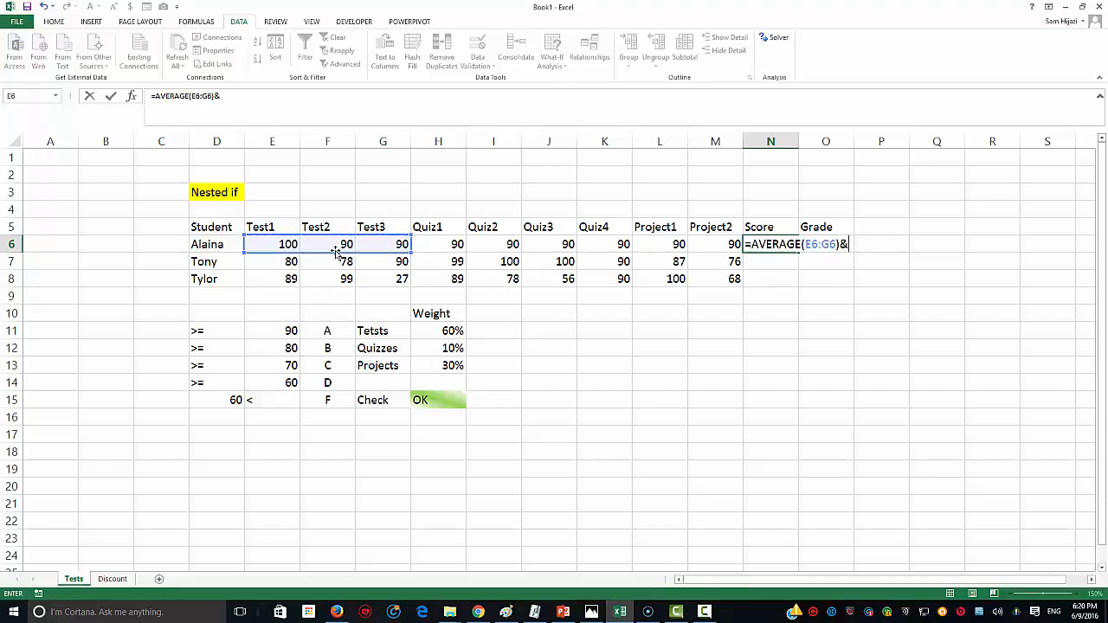
key(BackSpace)
text(*)
click(427, 329)
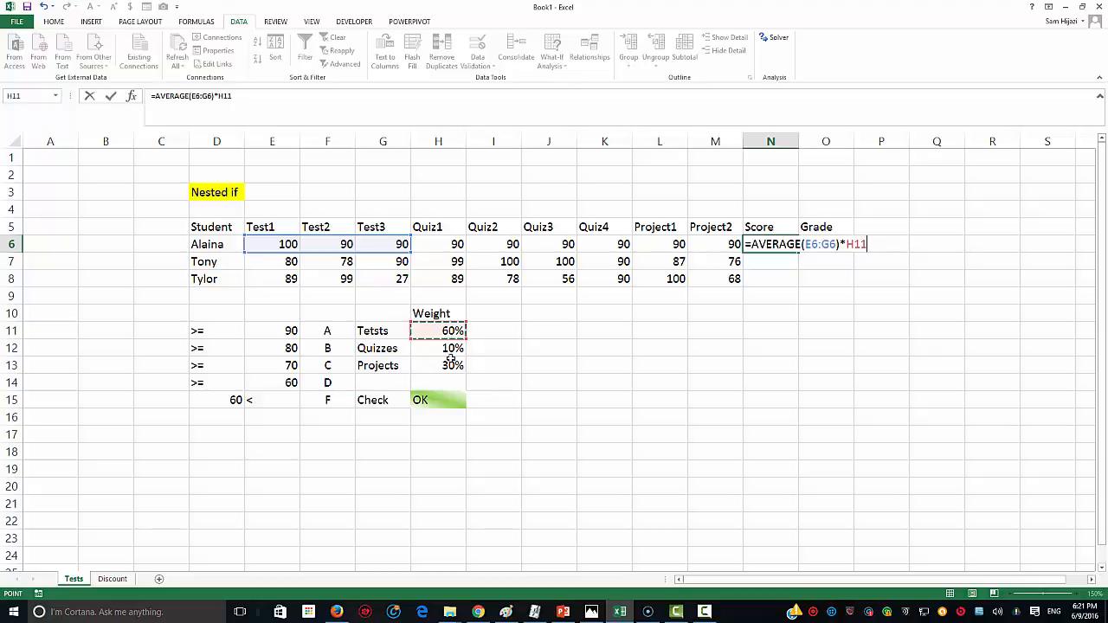
key(F4)
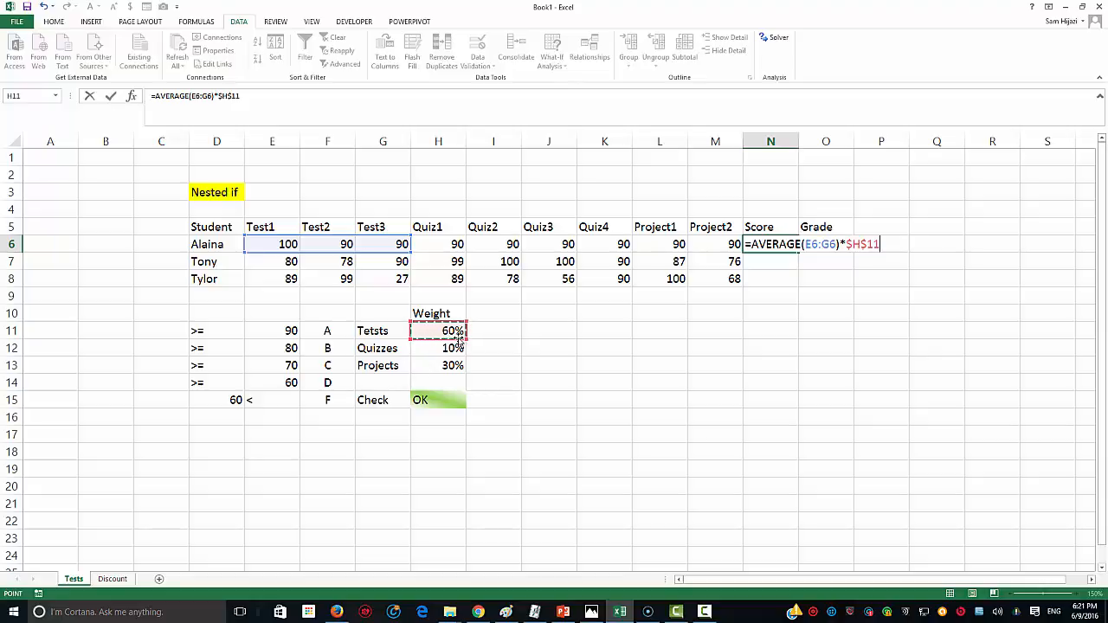
Step: Add the quizzes part: AVERAGE(H6:K6) multiplied by $H$12
text(+)
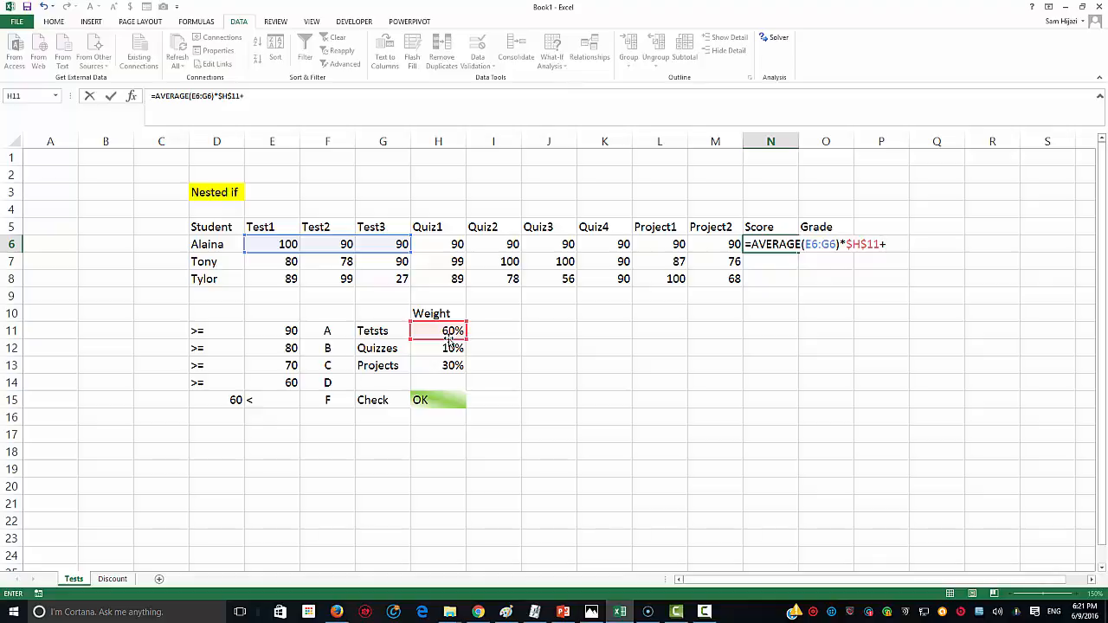
text(av)
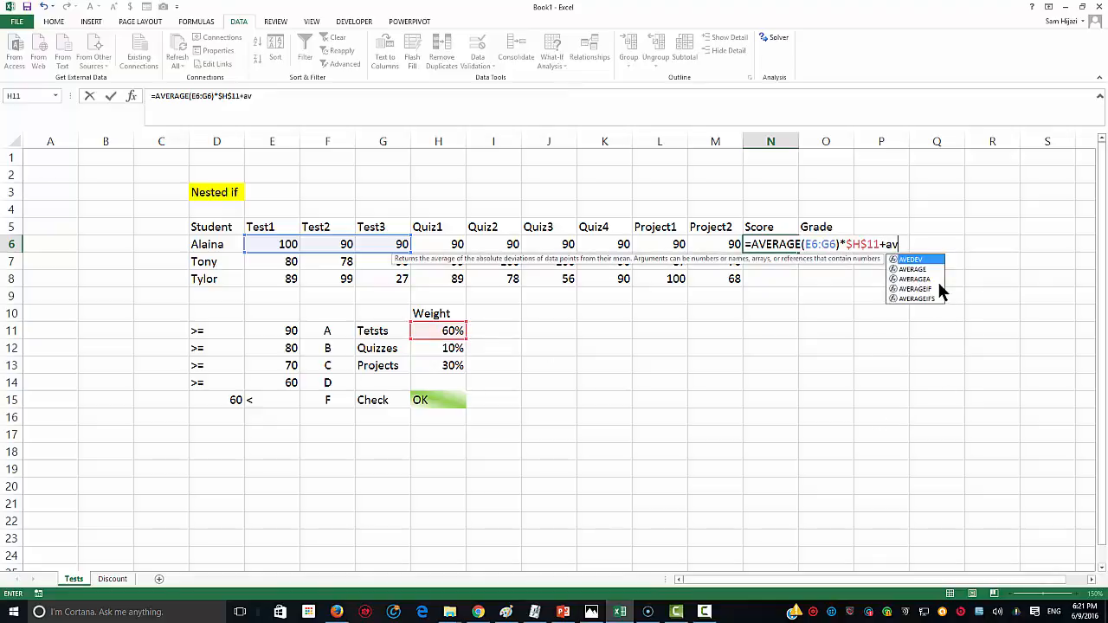
click(925, 269)
double_click(926, 269)
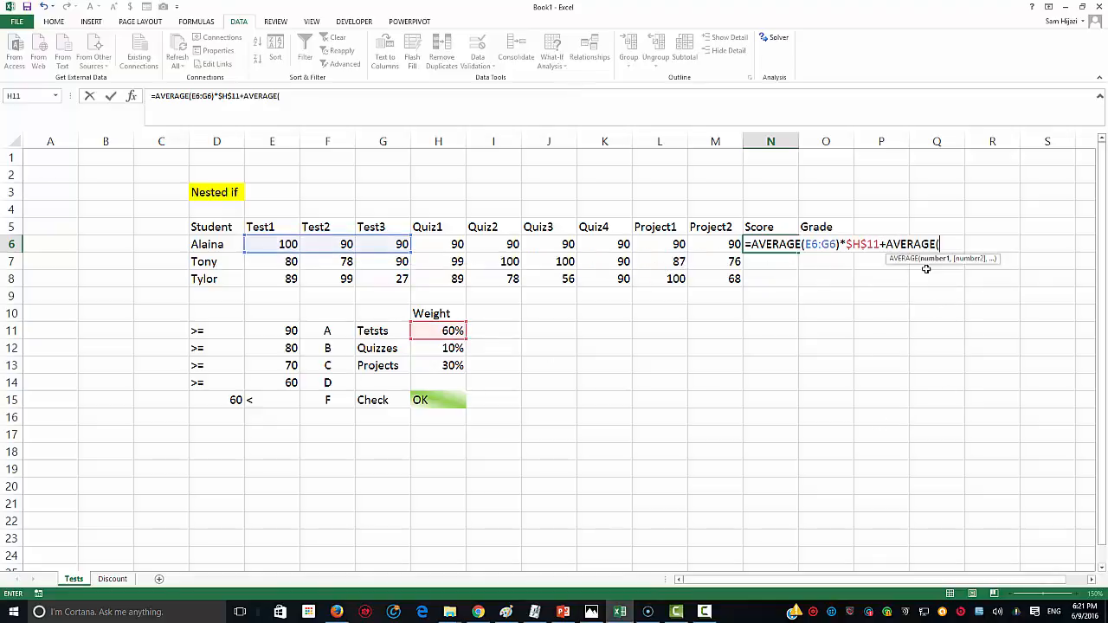
drag(438, 244, 593, 248)
text()*)
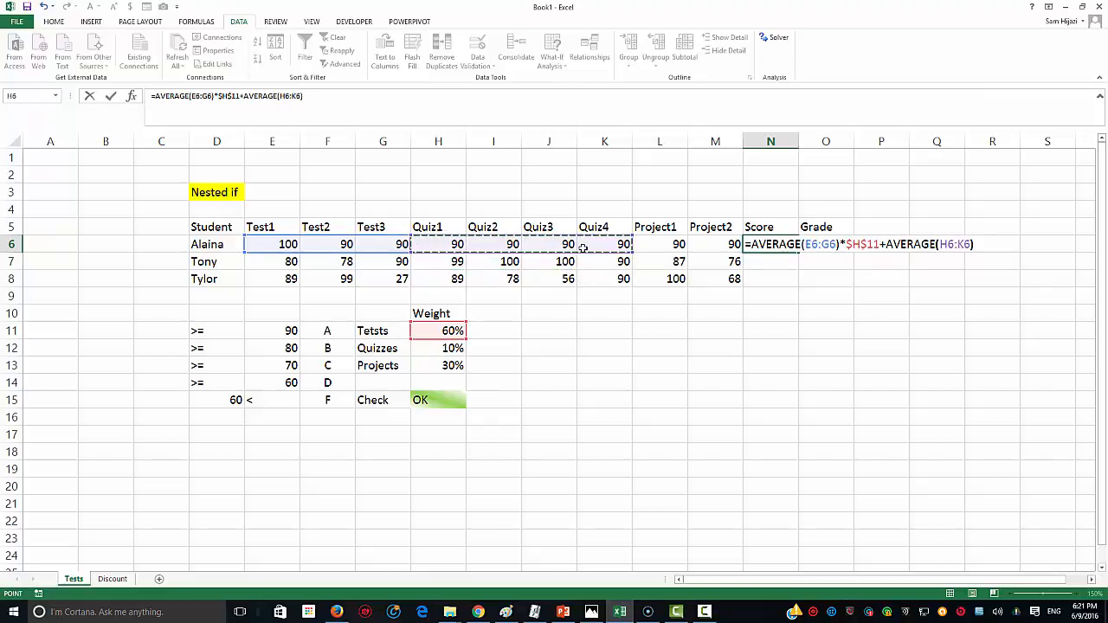
click(456, 348)
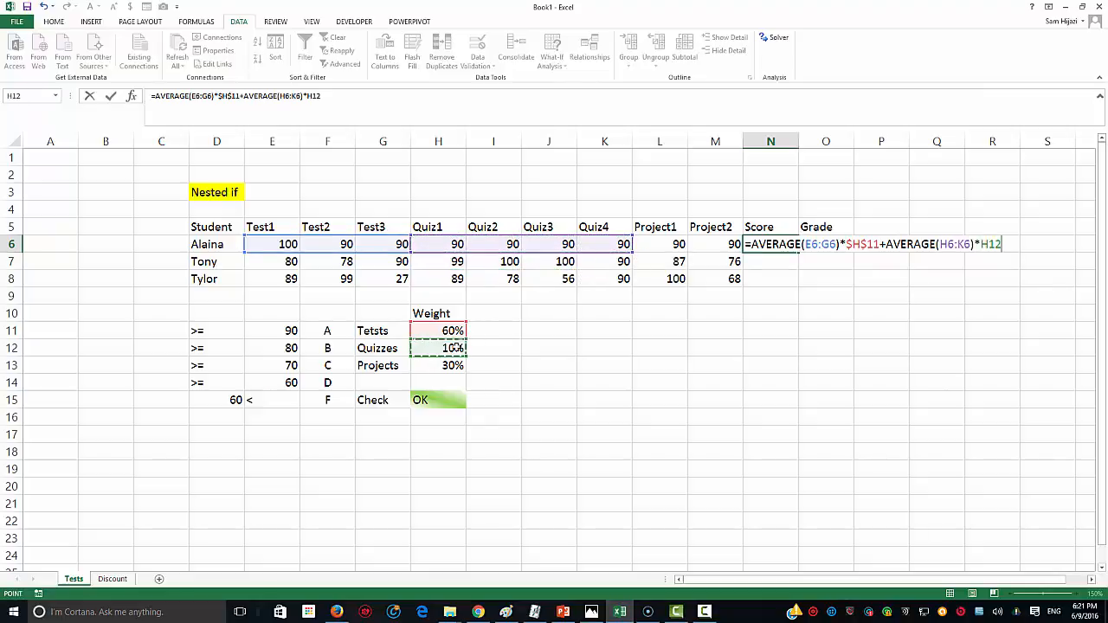
key(F4)
Step: Add the projects part AVERAGE(L6:M6)*$H$13 and commit the formula, giving 92
text(+)
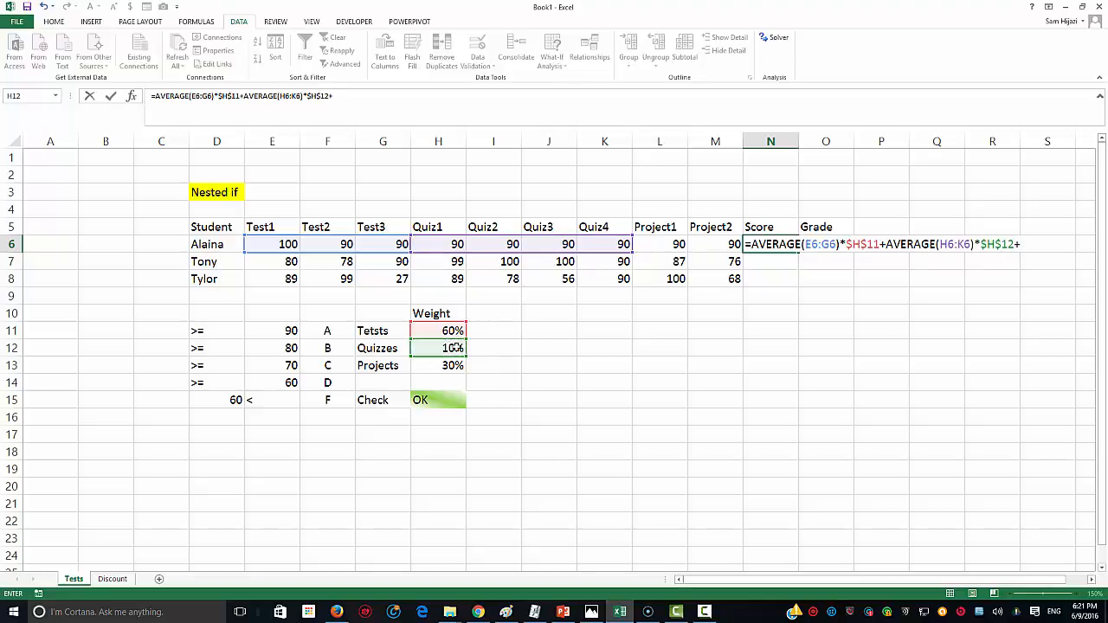
text(avera)
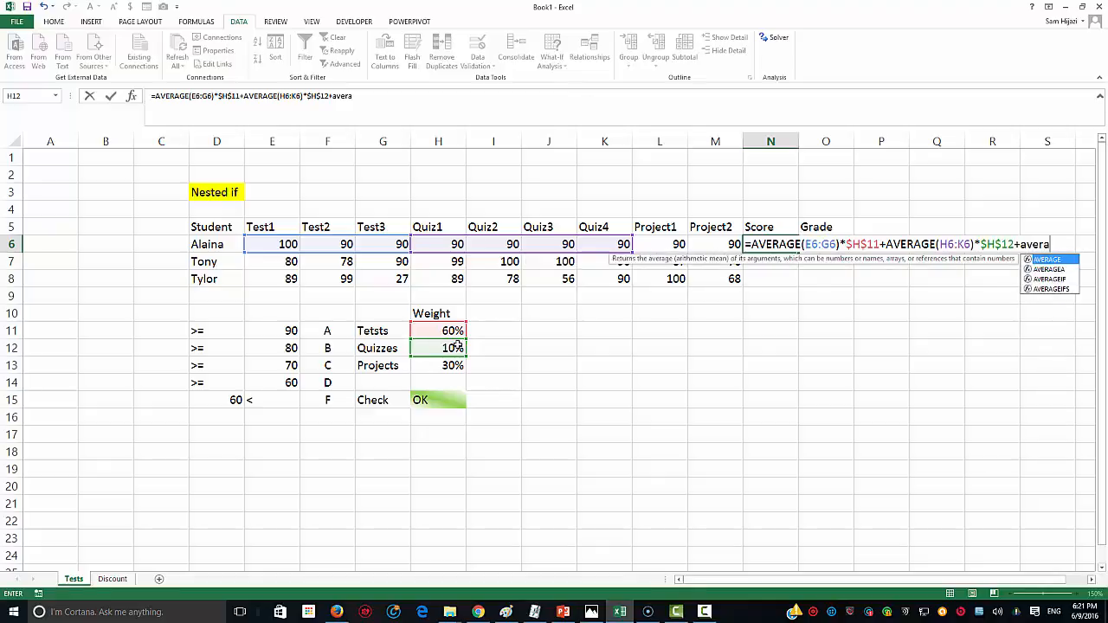
key(Tab)
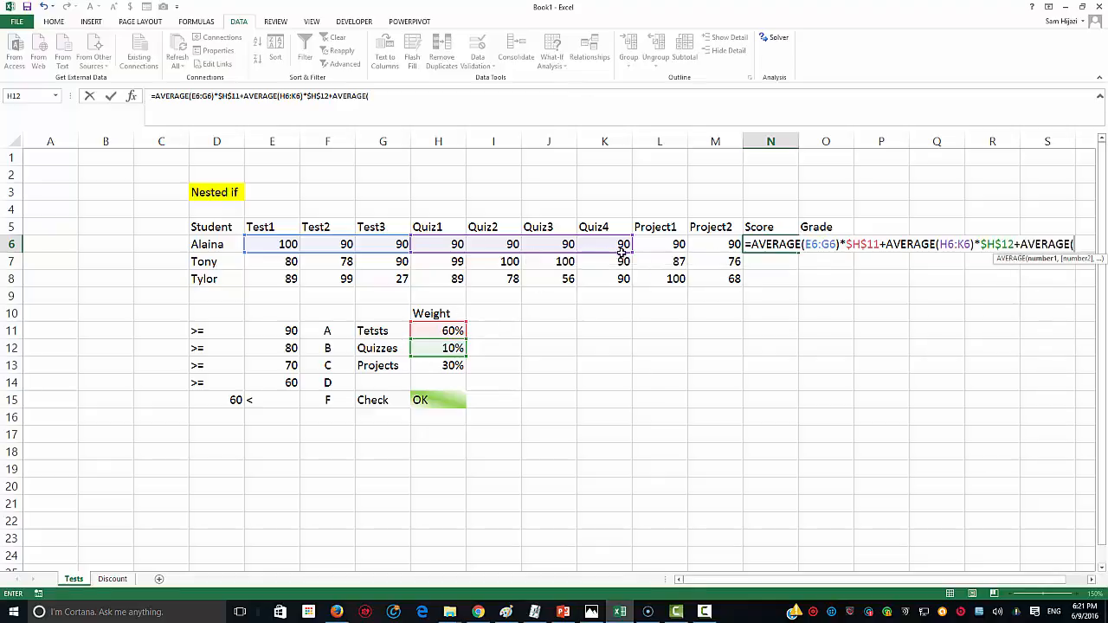
drag(658, 242, 689, 244)
text()*)
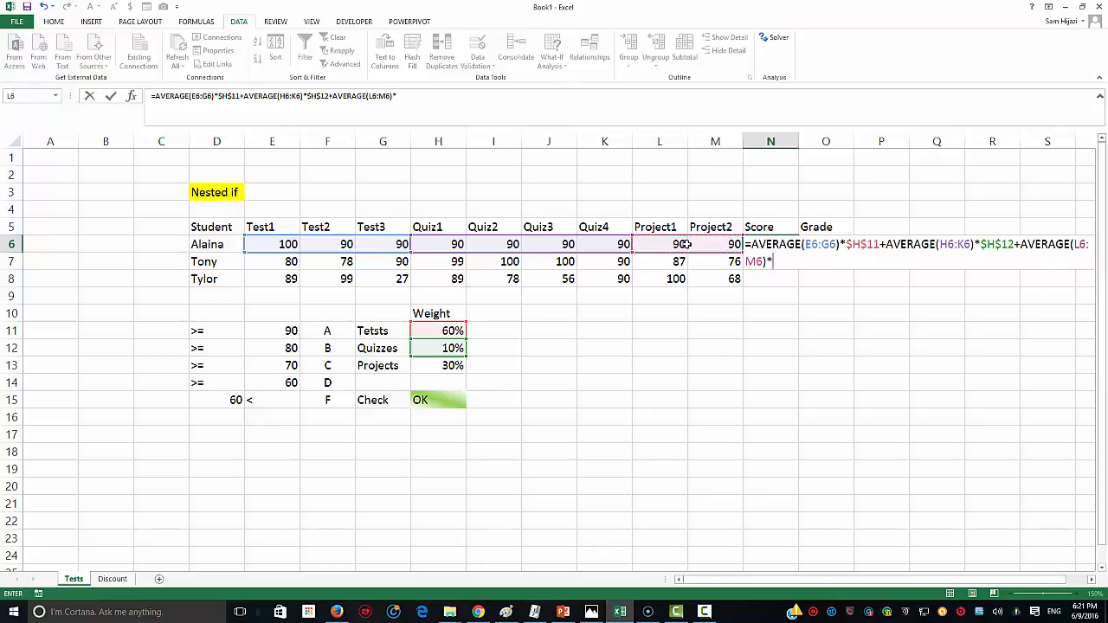
click(438, 368)
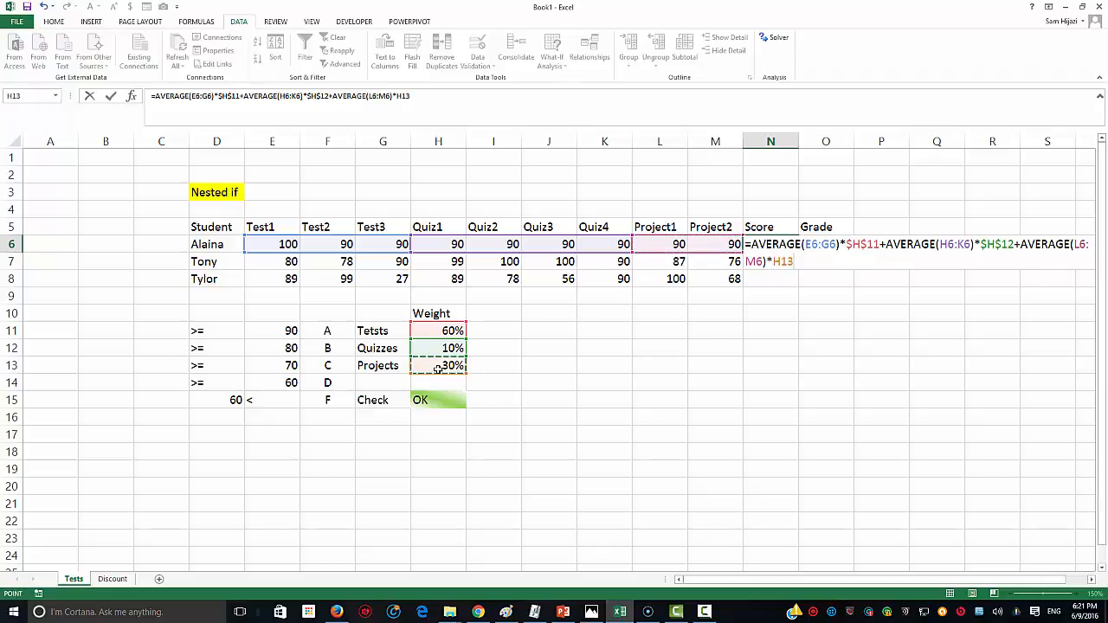
key(F4)
key(Return)
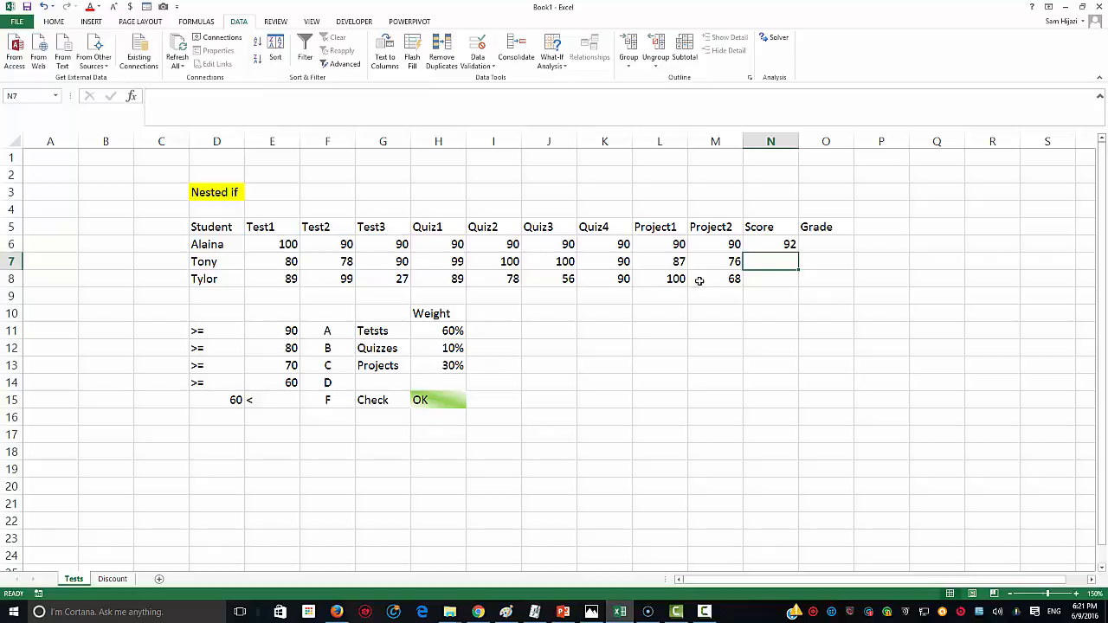
Step: Change the Tests, Quizzes and Projects weights in H11:H13 to 70%, 5% and 25%
click(781, 248)
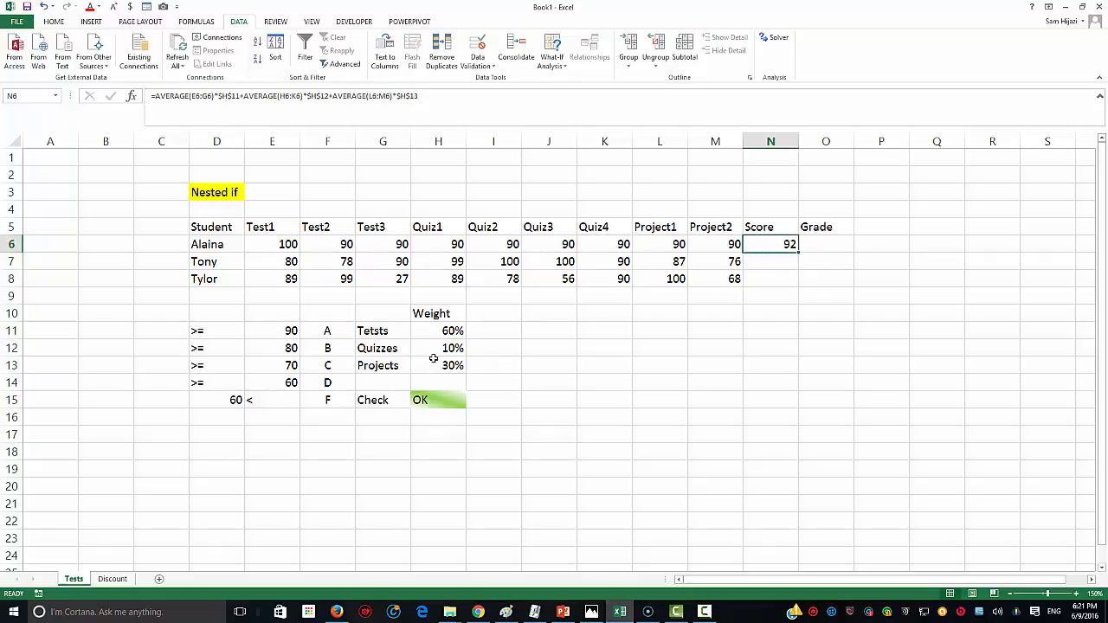
click(447, 337)
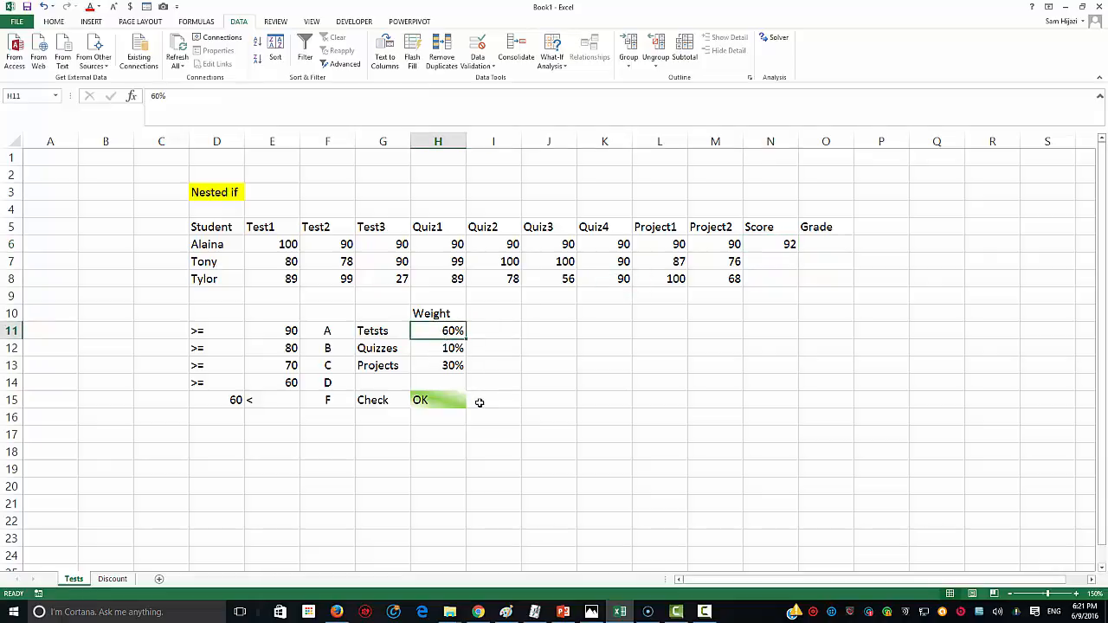
text(70)
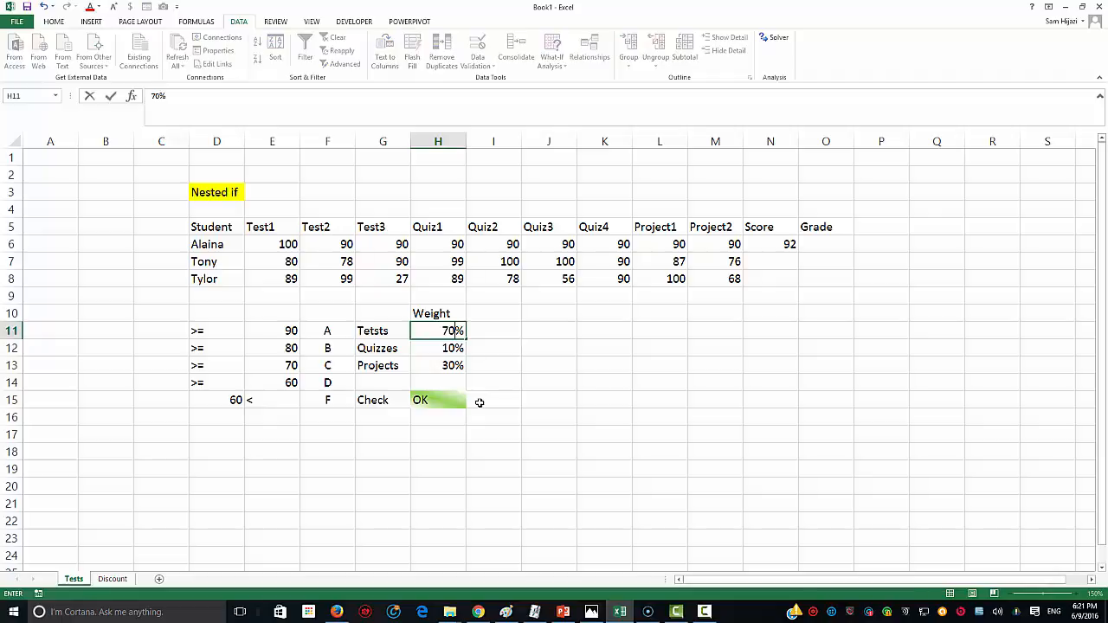
key(Return)
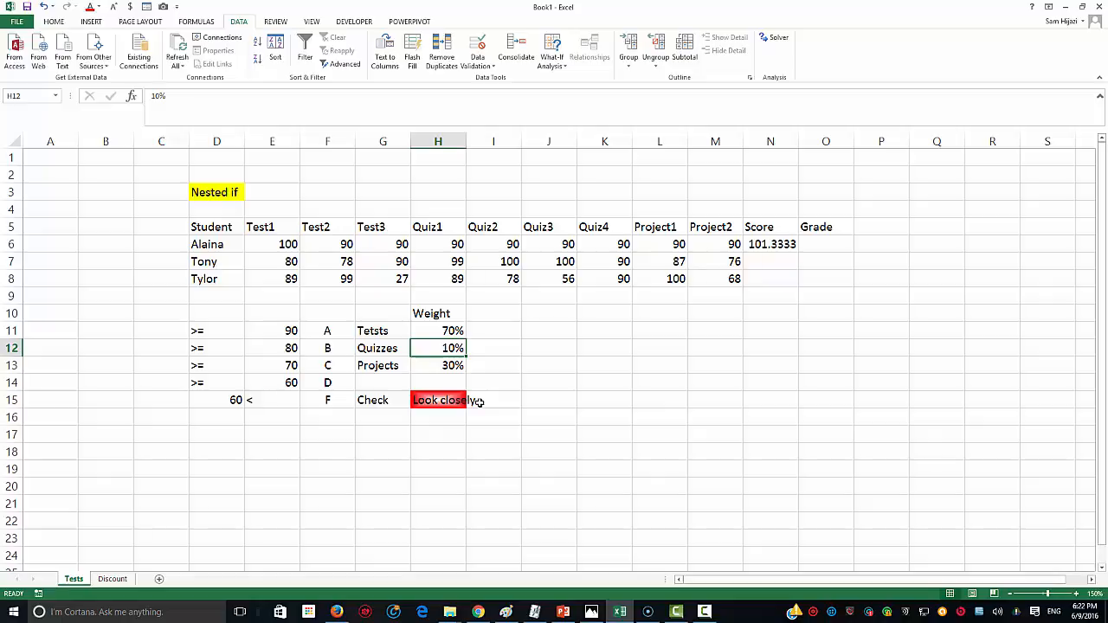
text(5)
key(Return)
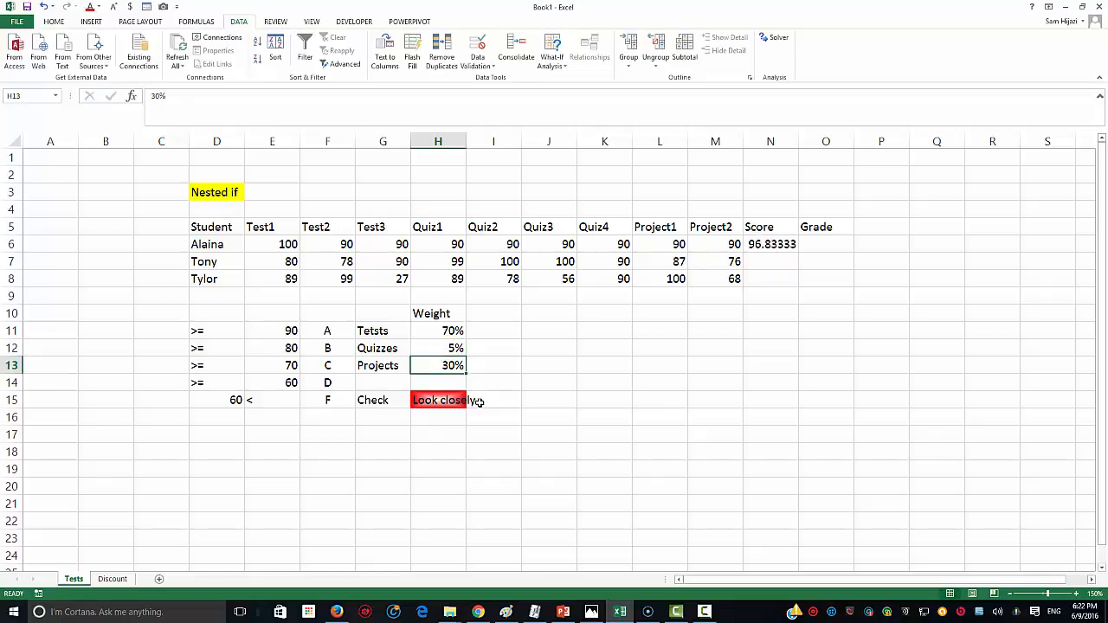
text(25)
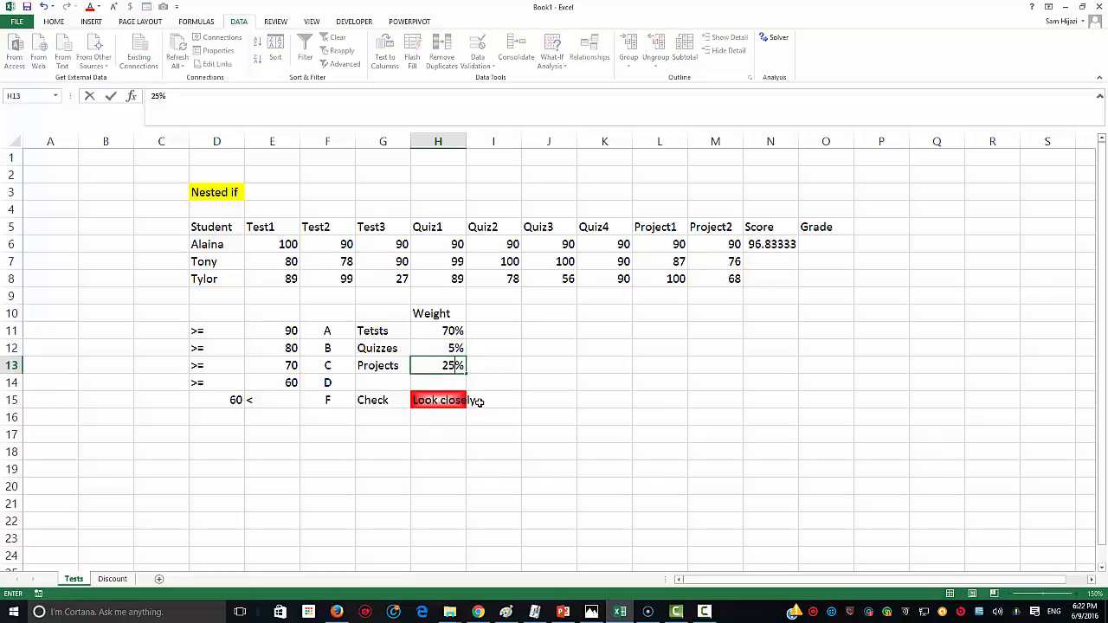
key(Return)
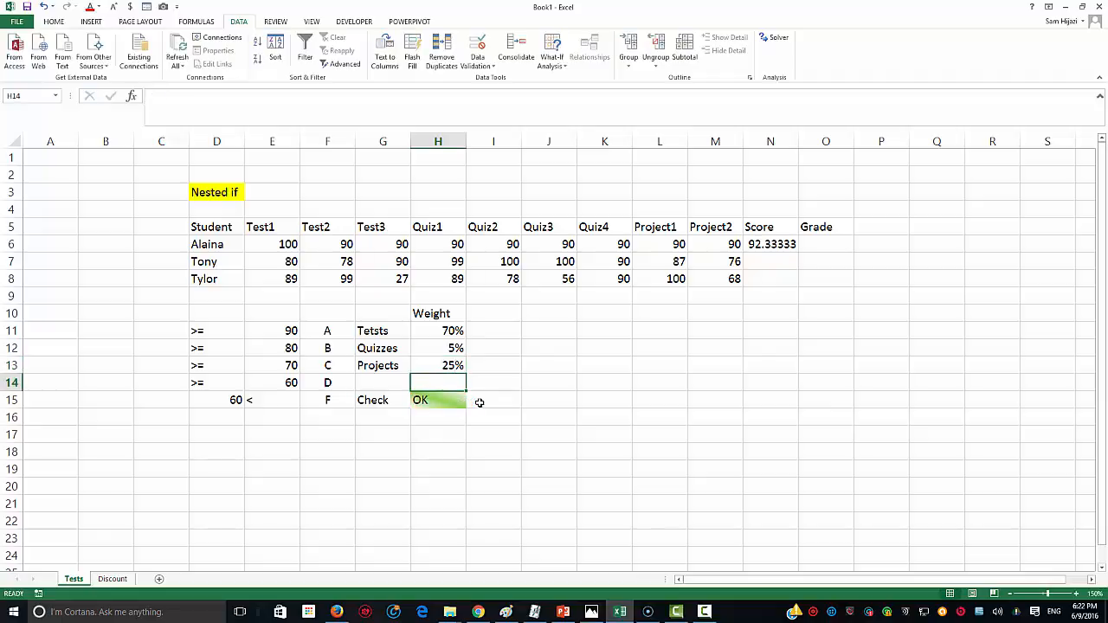
Step: Check the weights total 100% and copy the Score formula from N6 down to N8
drag(458, 333, 459, 371)
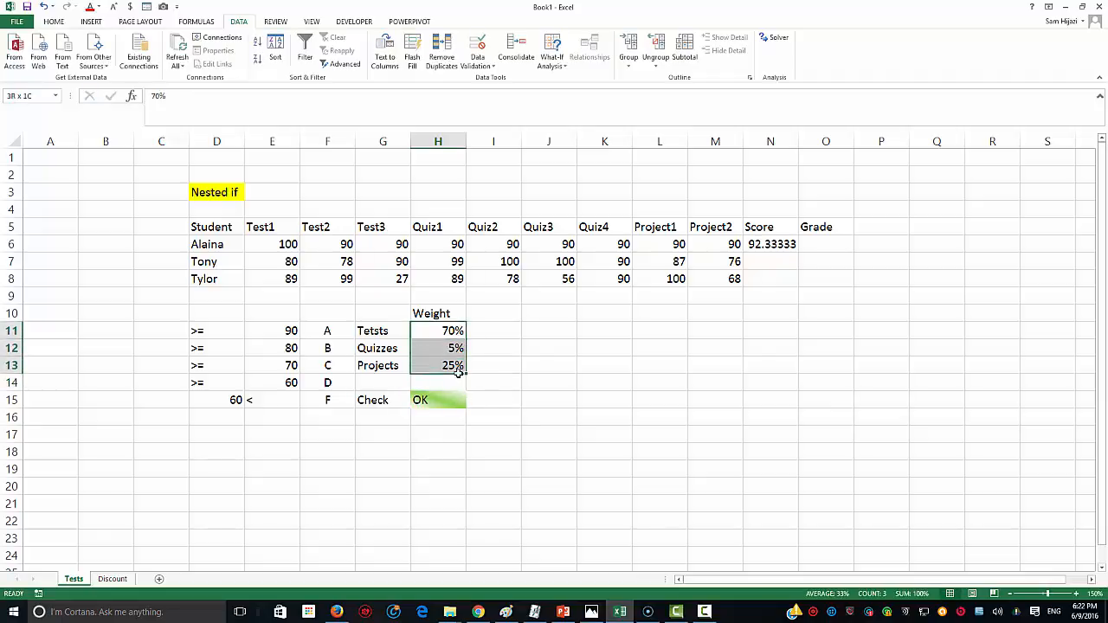
click(795, 249)
drag(801, 255, 798, 293)
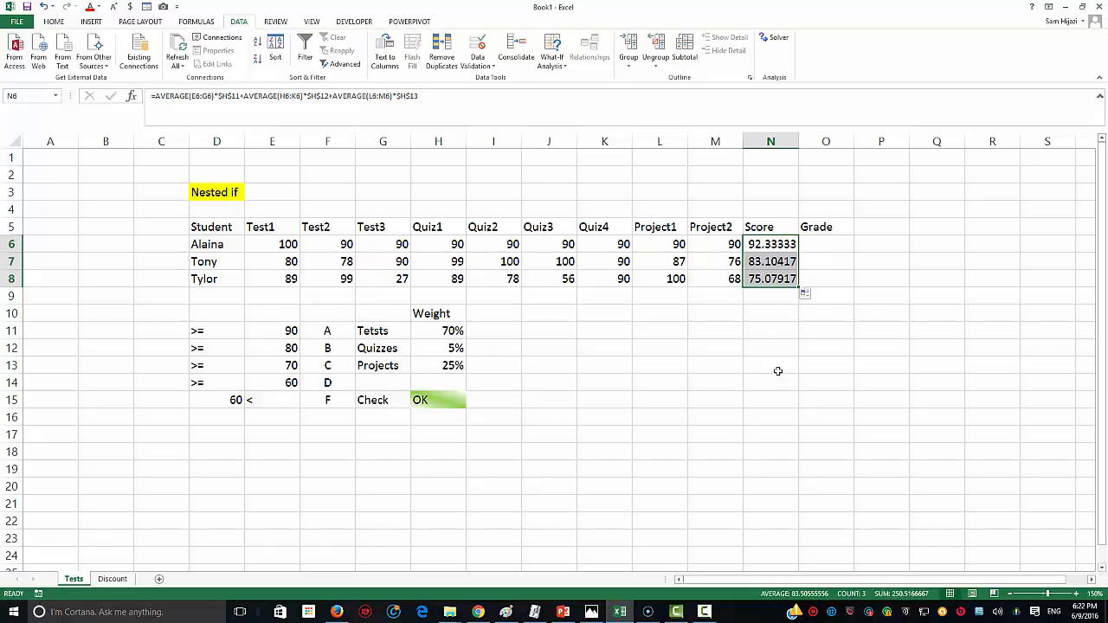
Step: Trim the Scores in N6:N8 to whole numbers 92, 83 and 75 using Decrease Decimal
click(53, 22)
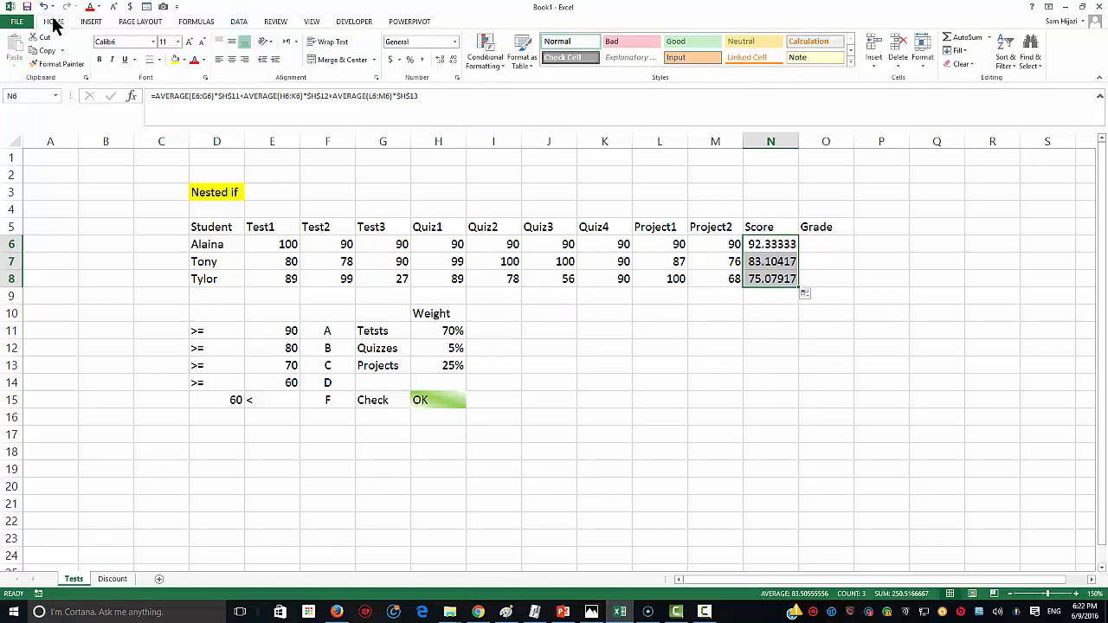
click(441, 59)
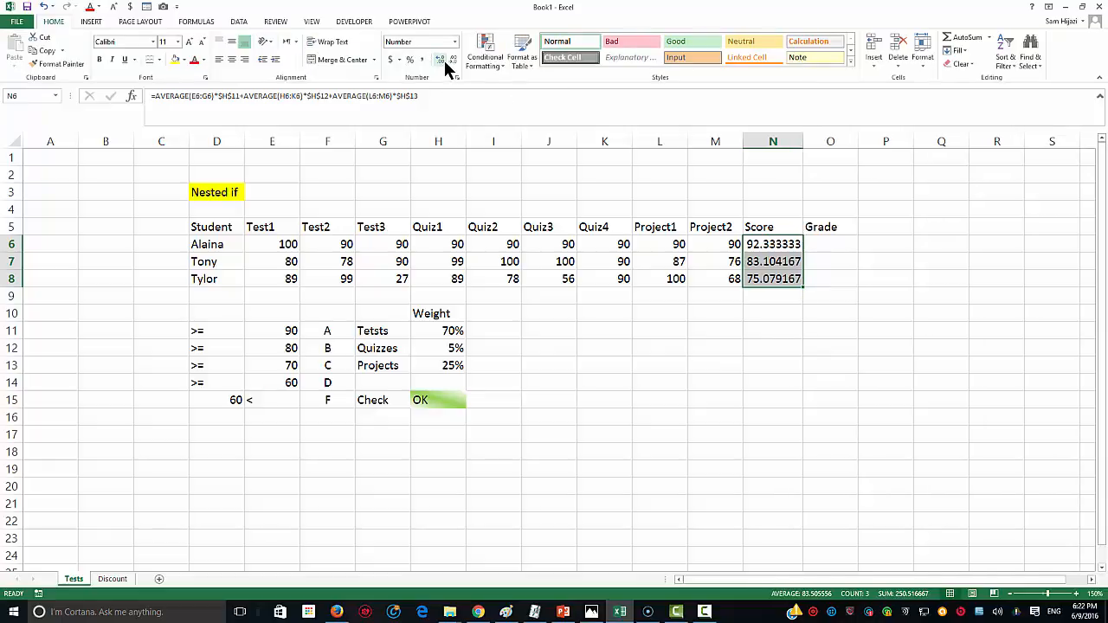
click(442, 59)
click(452, 58)
click(454, 59)
click(454, 60)
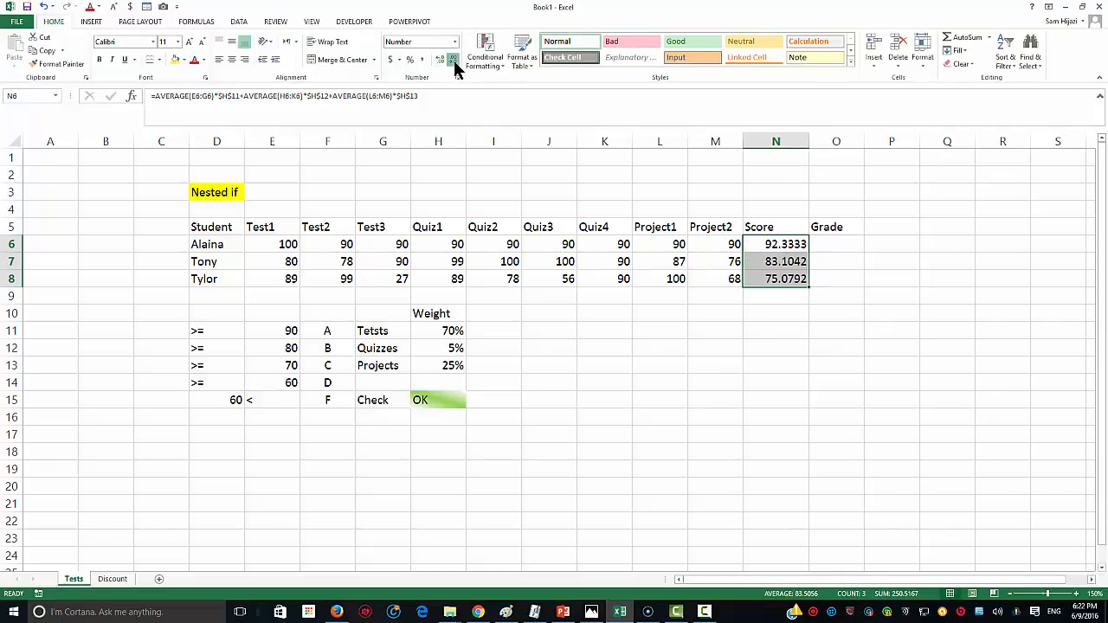
click(454, 60)
click(453, 59)
click(454, 60)
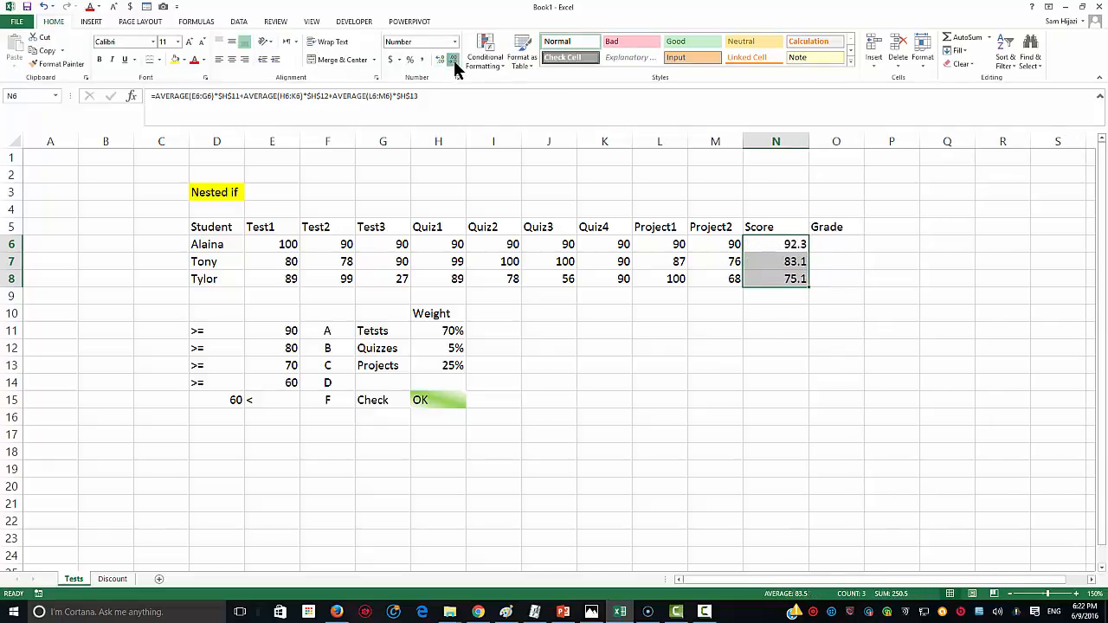
click(453, 60)
click(442, 61)
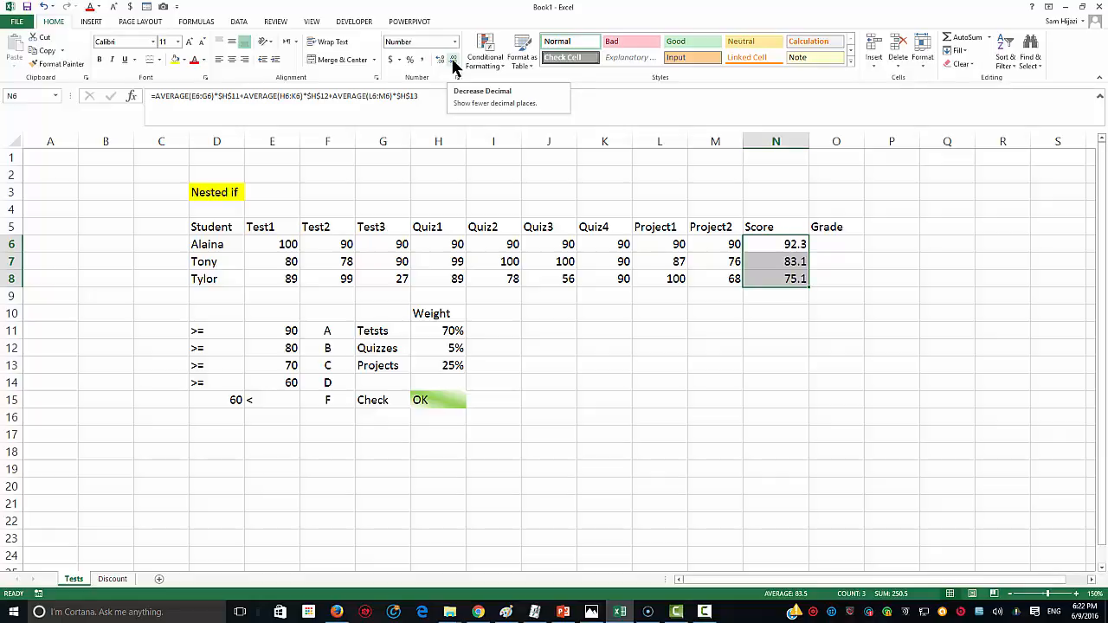
click(452, 61)
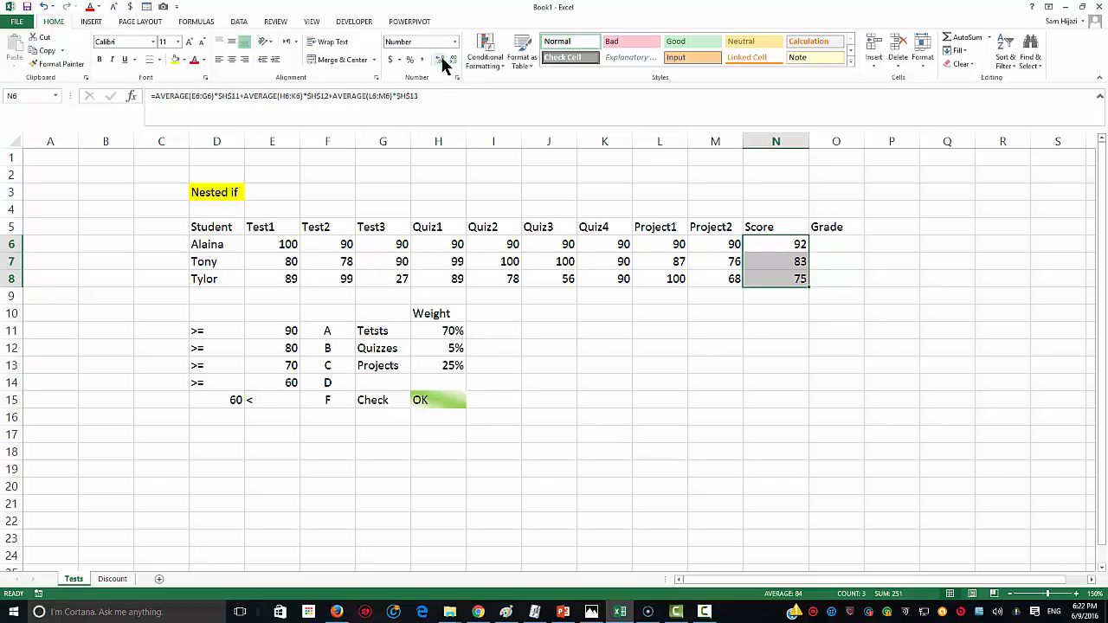
click(332, 278)
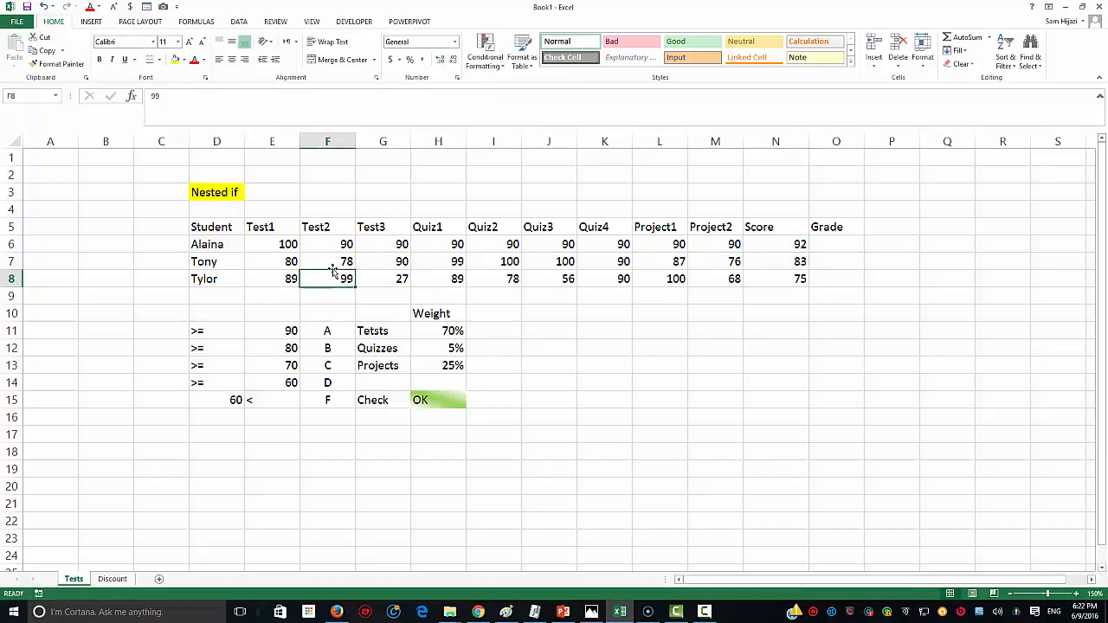
Step: Set row 8's Test1 through Project1 to 89 and try 92 for Project2
text(89)
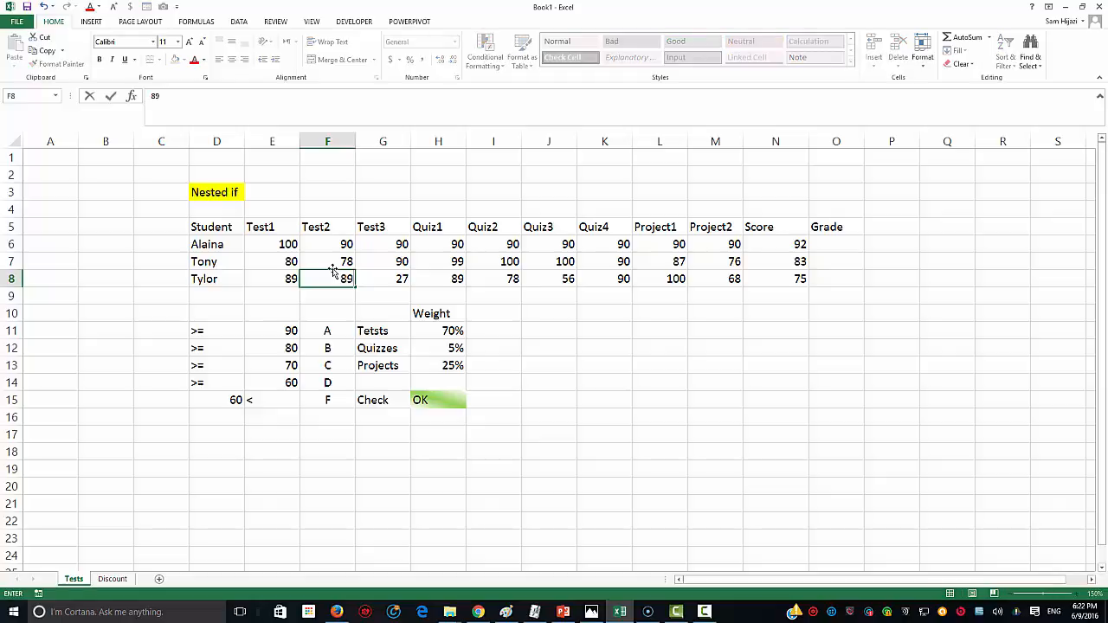
click(431, 444)
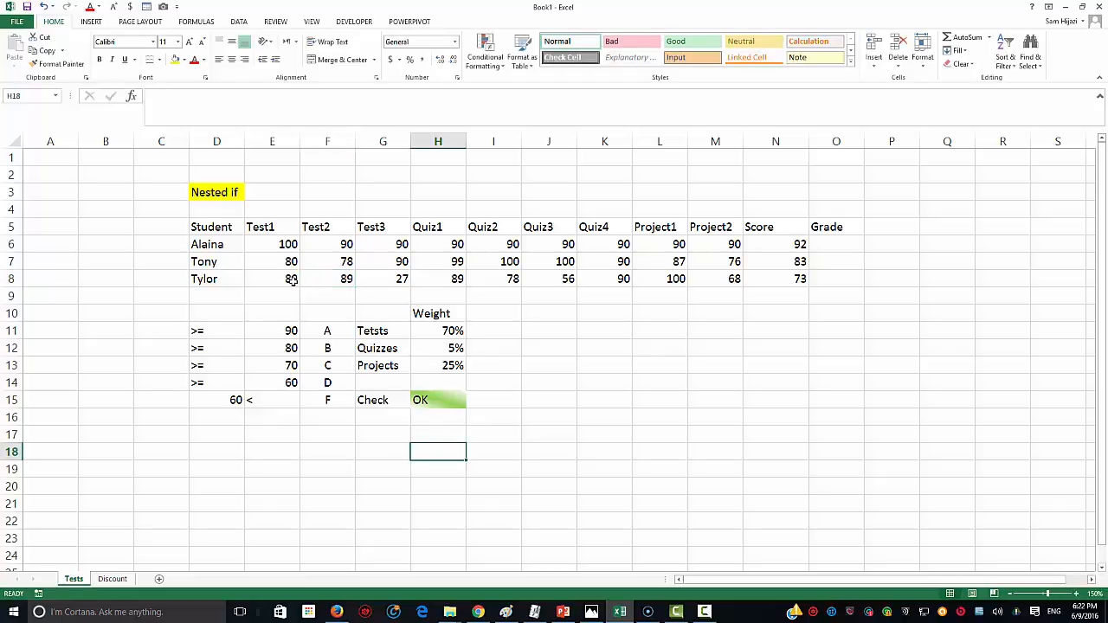
drag(293, 282, 676, 284)
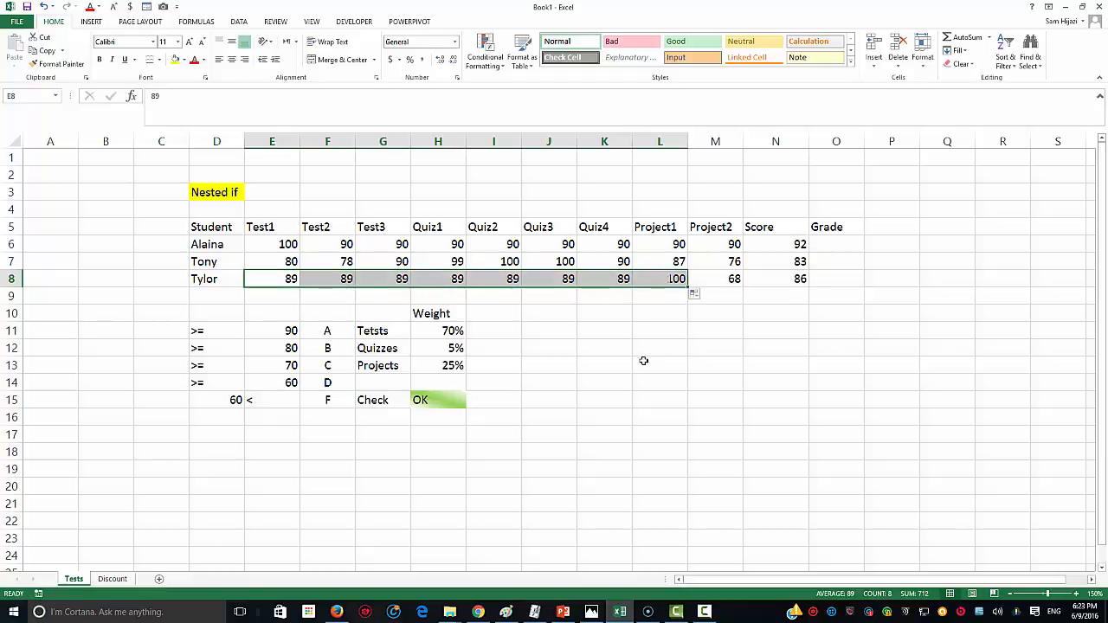
click(719, 284)
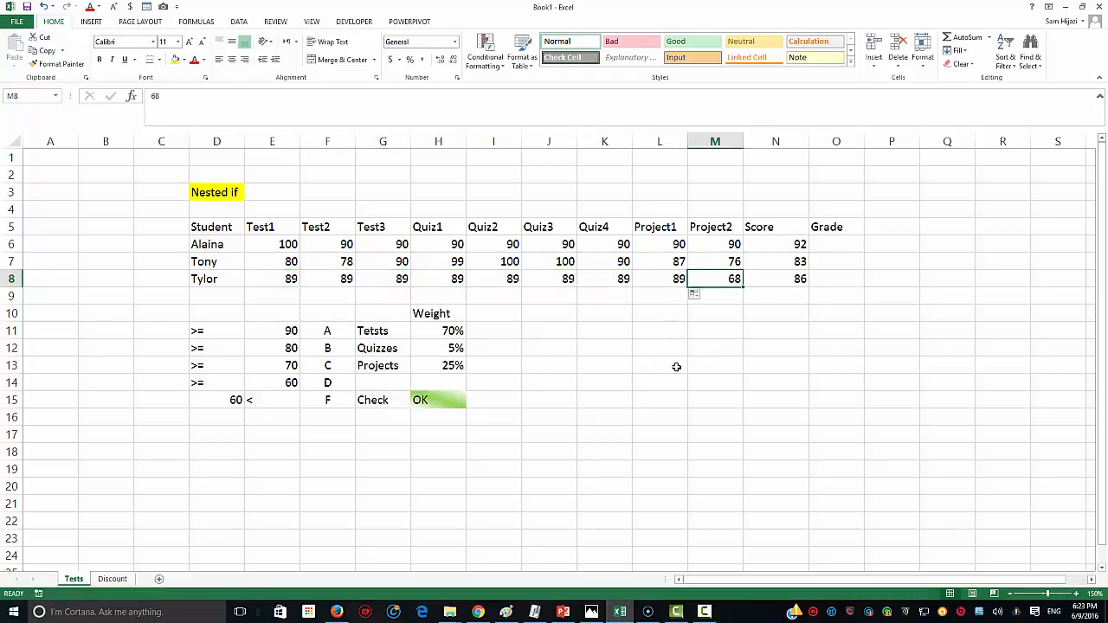
text(92)
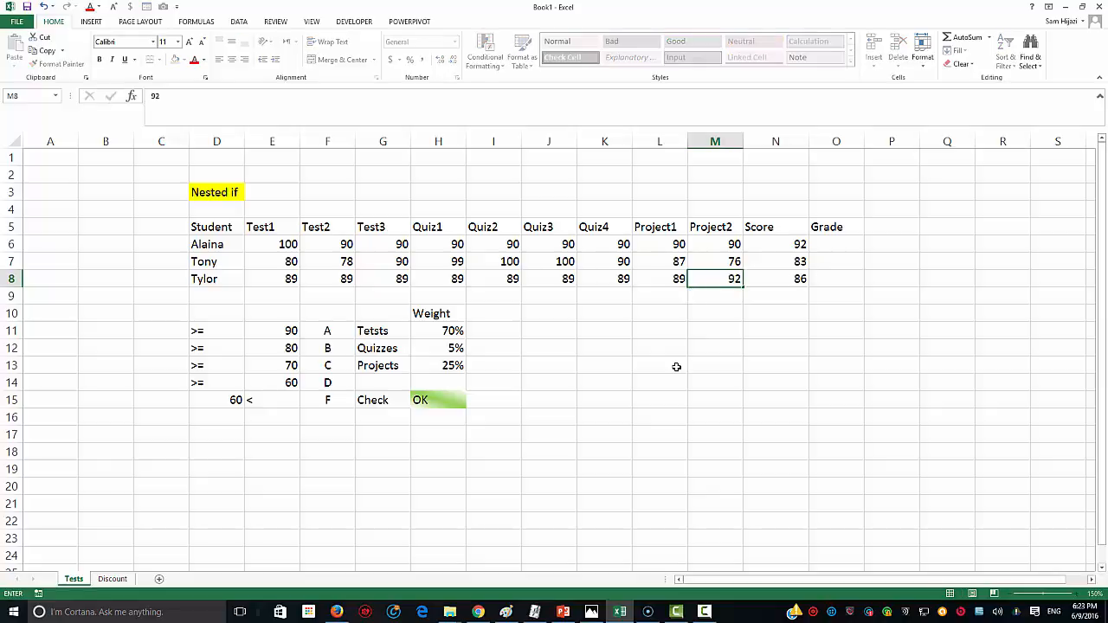
key(Return)
Step: Try 100 for row 8's Project2 and show more decimals in its Score
click(803, 281)
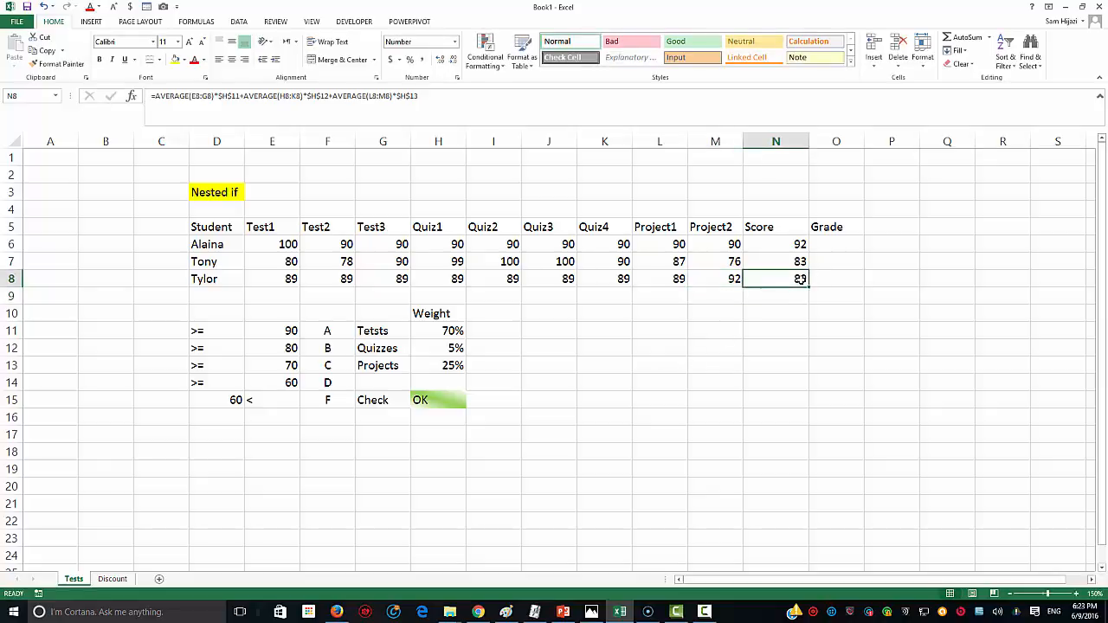
click(734, 282)
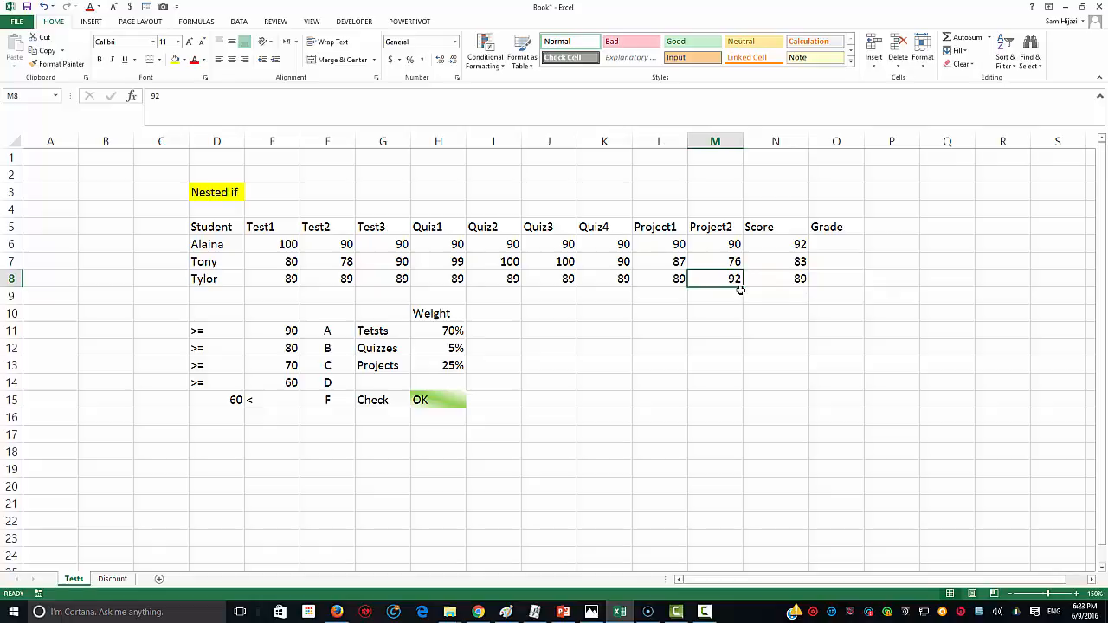
text(100)
key(Return)
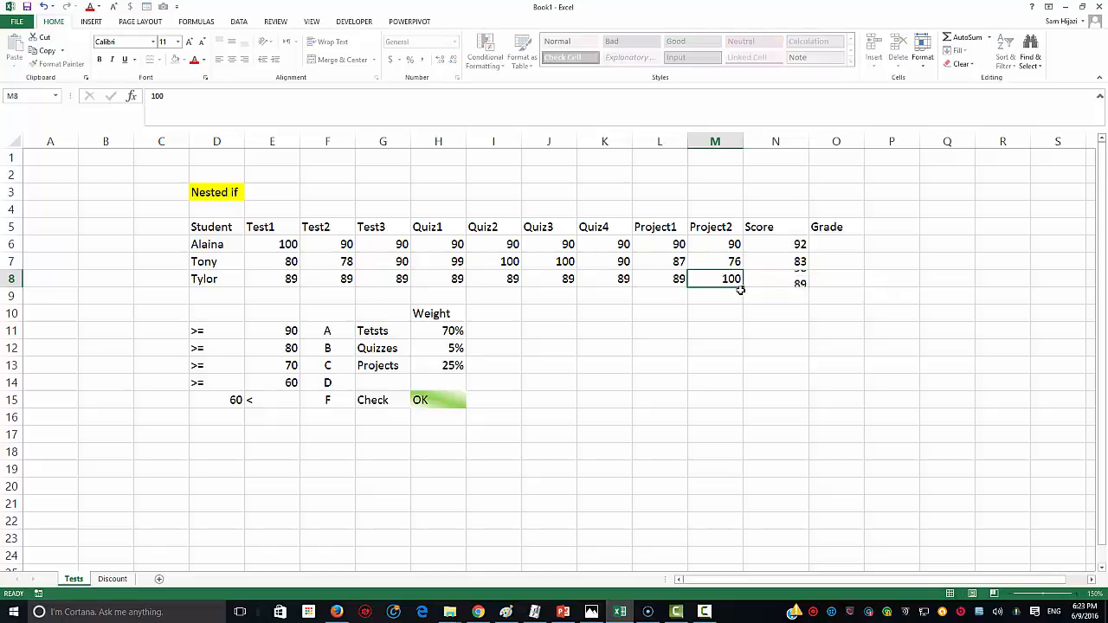
click(790, 278)
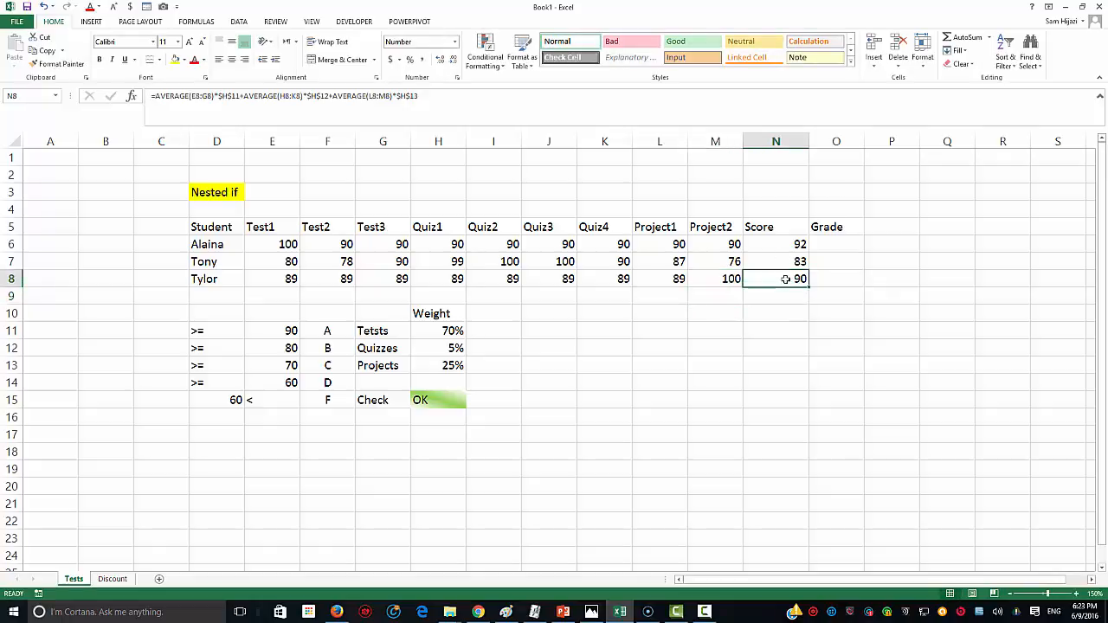
click(440, 58)
click(441, 58)
Step: Set row 8's Project2 to 95 and round its Score display to 90
click(732, 280)
text(95)
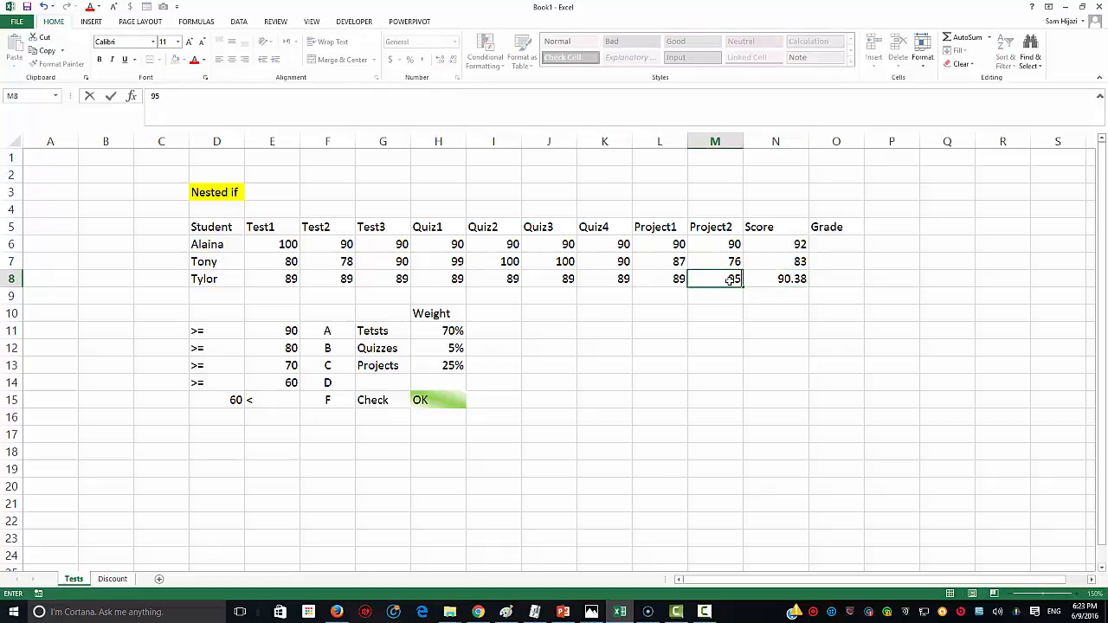
key(Return)
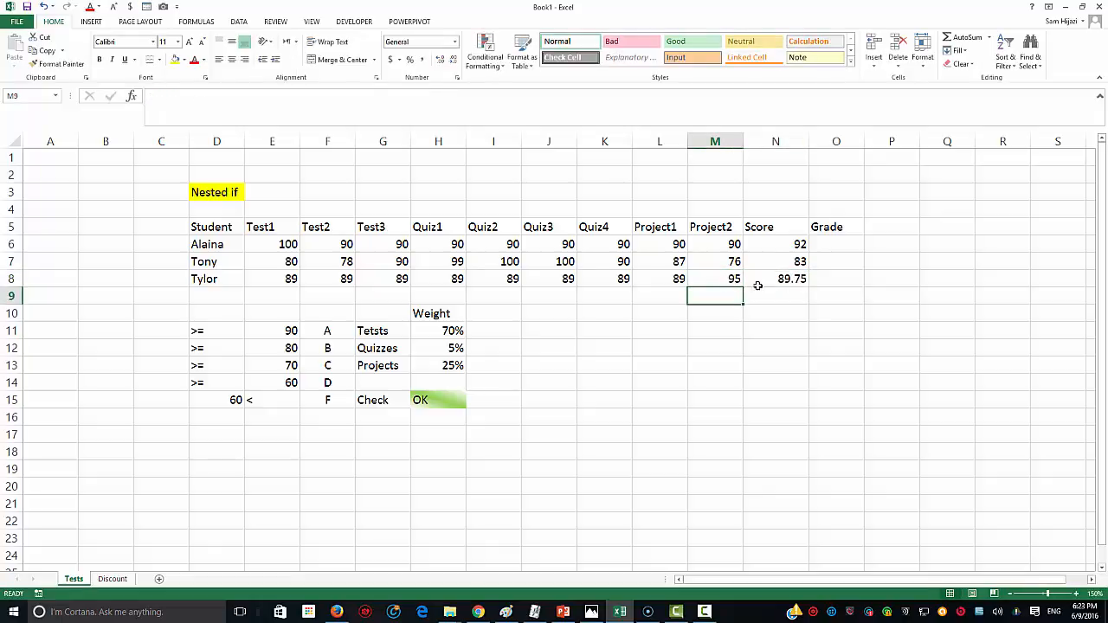
click(801, 278)
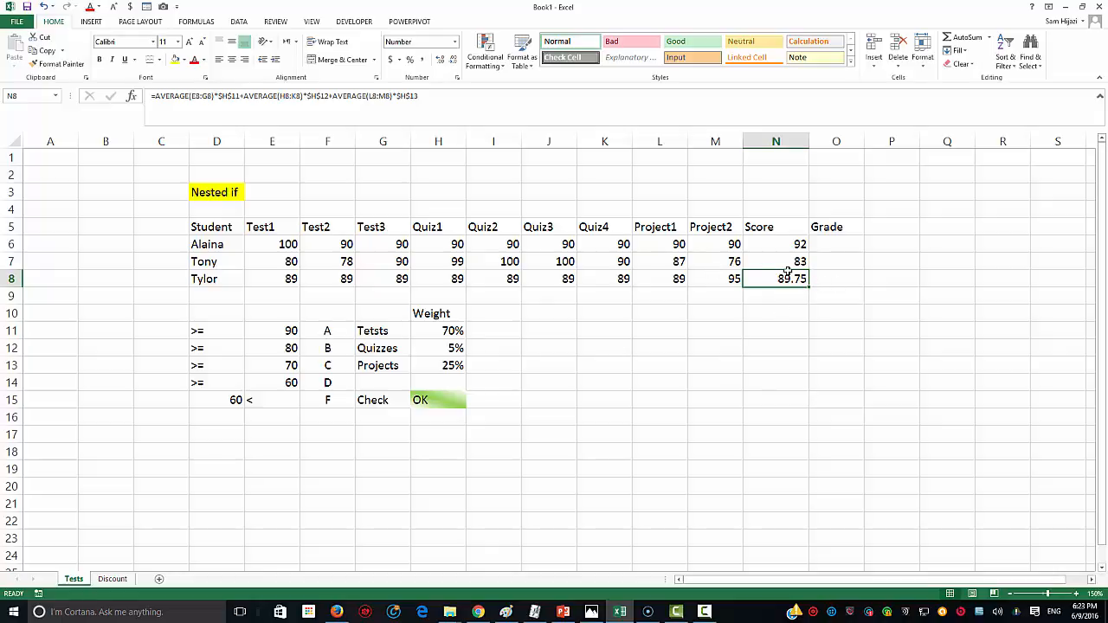
click(438, 59)
click(455, 58)
click(454, 58)
click(454, 58)
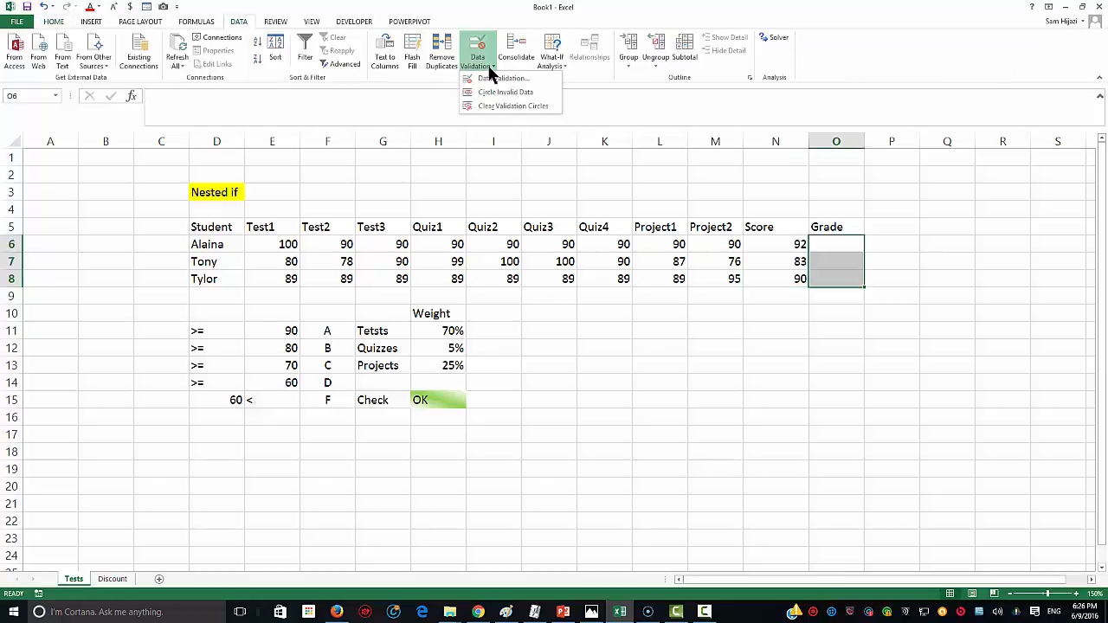
Step: Enter =IF(N6>=90,"A","?") in O6 so the first student's grade shows A
click(836, 244)
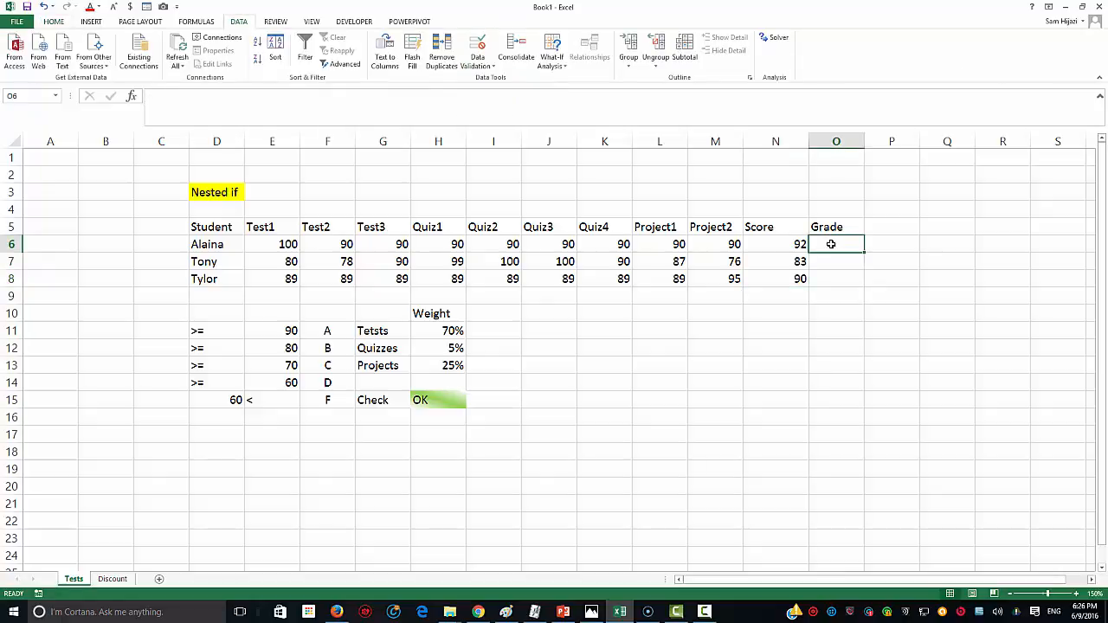
text(=)
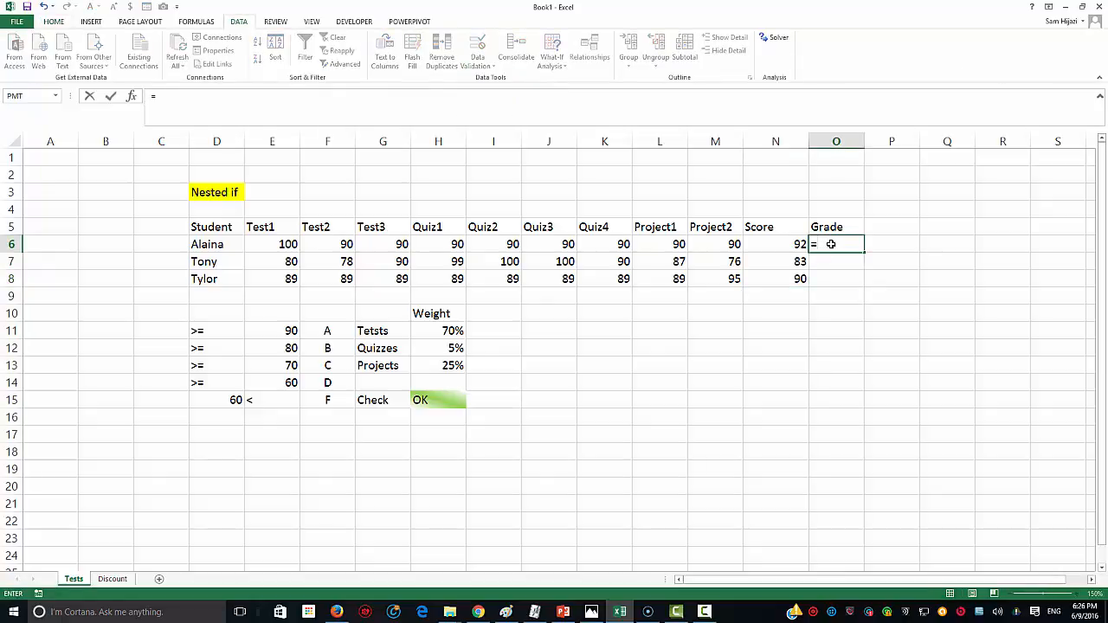
text(if()
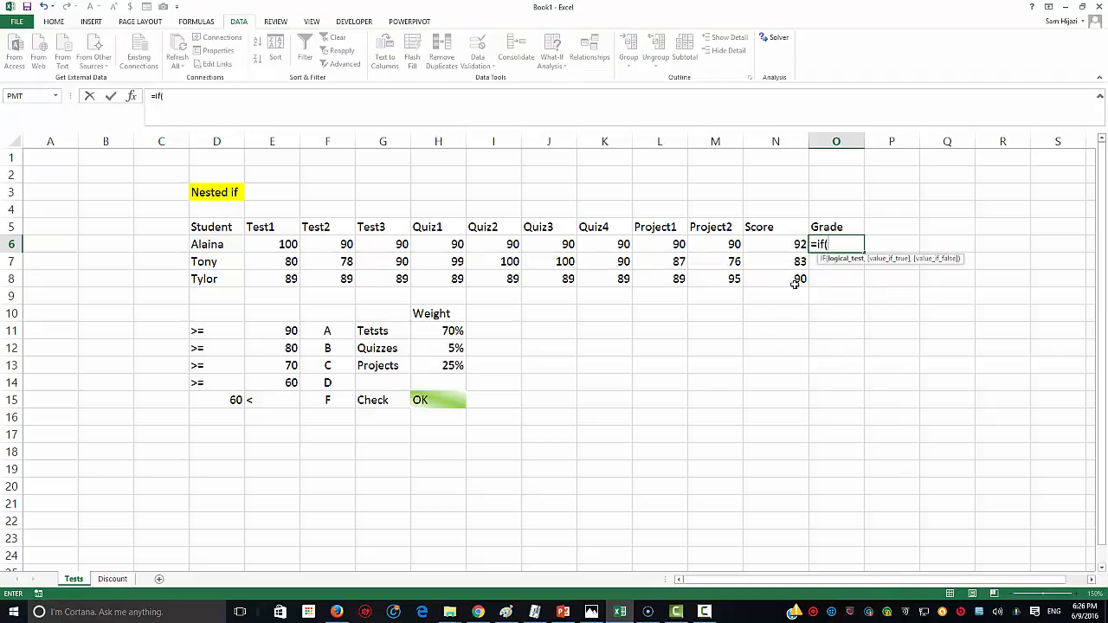
click(773, 246)
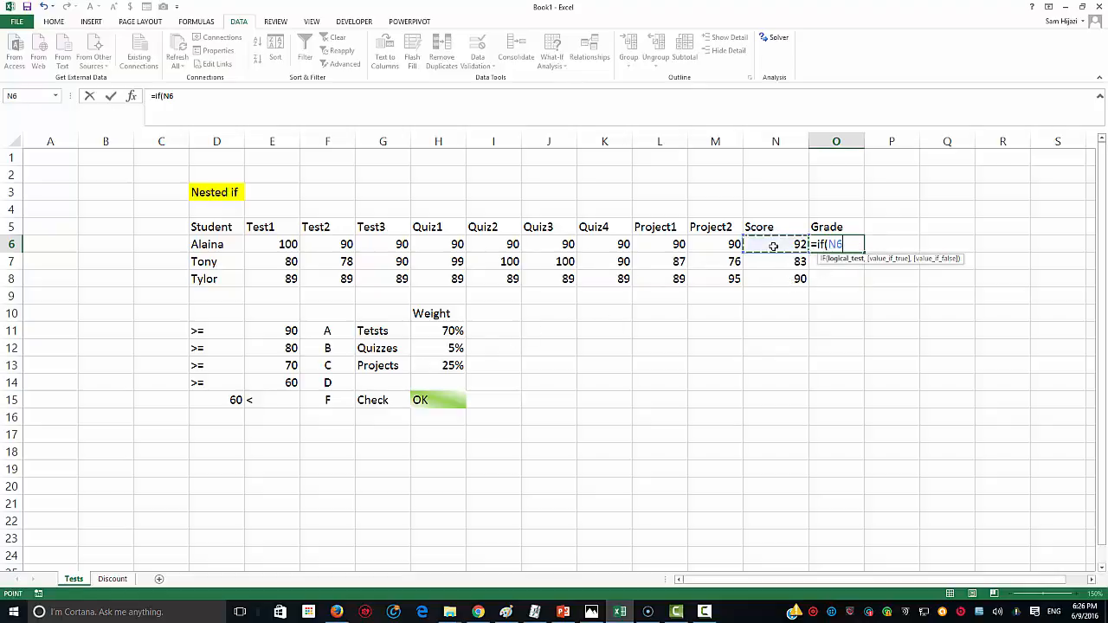
text(>=9-)
key(BackSpace)
text(0)
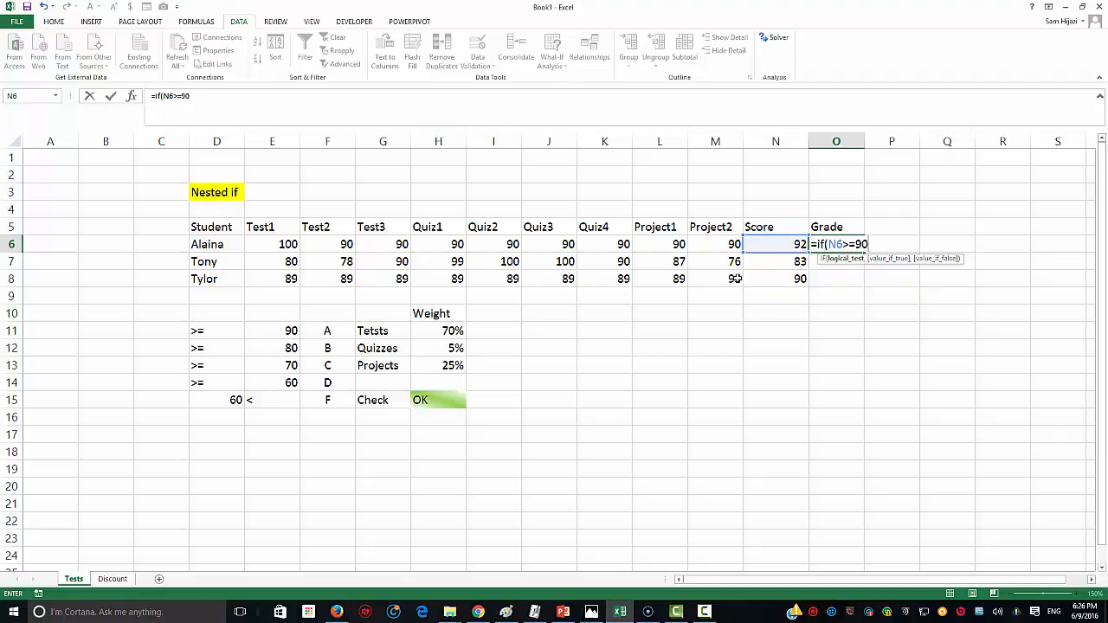
text(,"A")
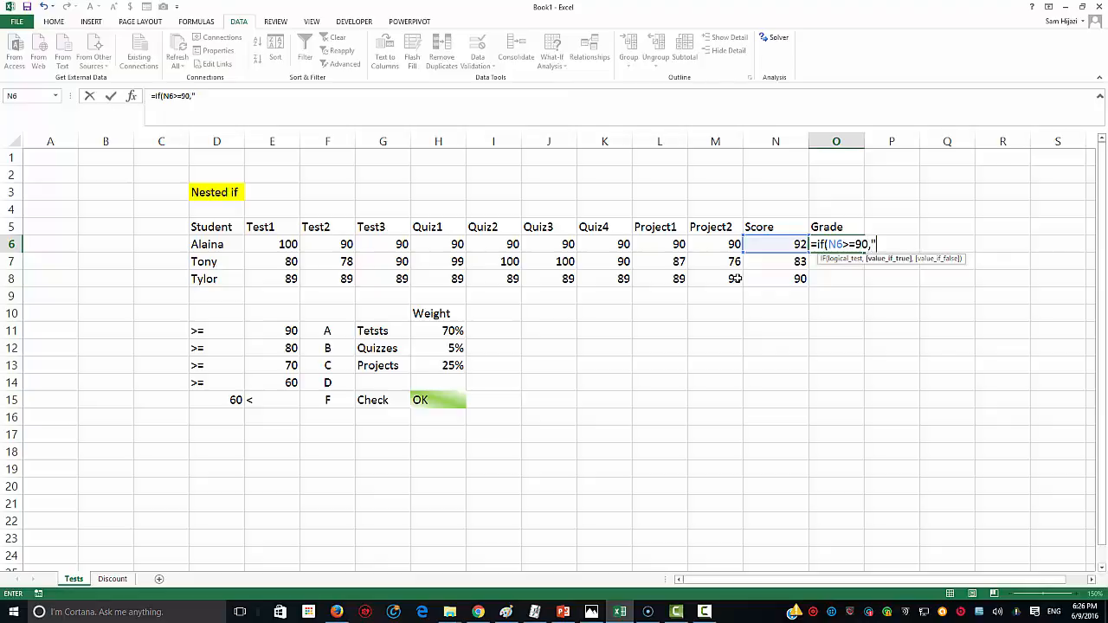
text(,"?")
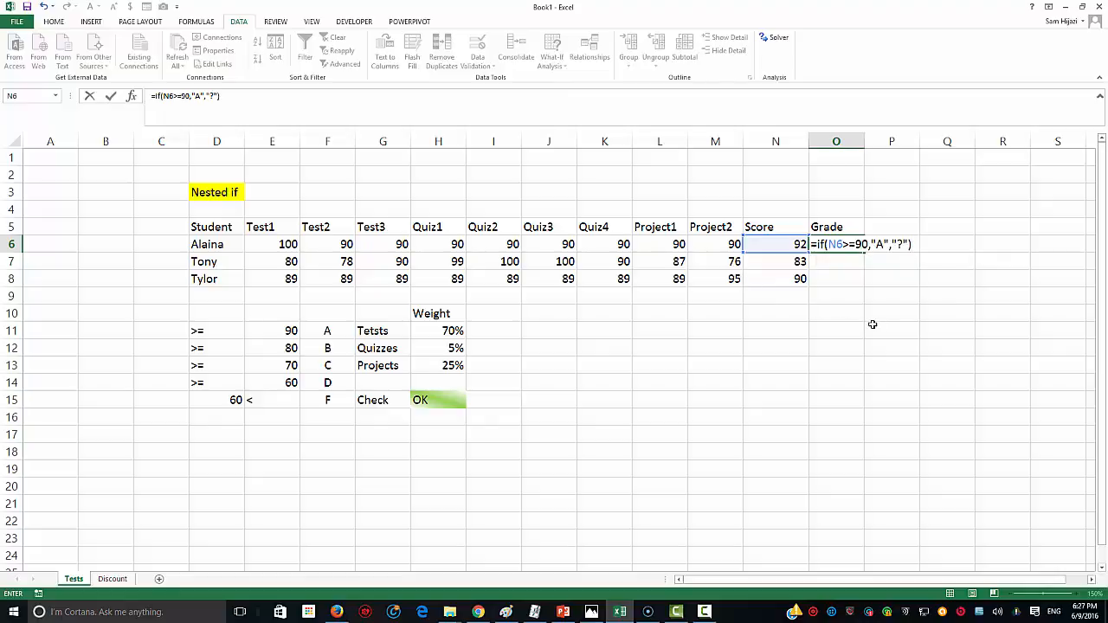
text())
click(903, 244)
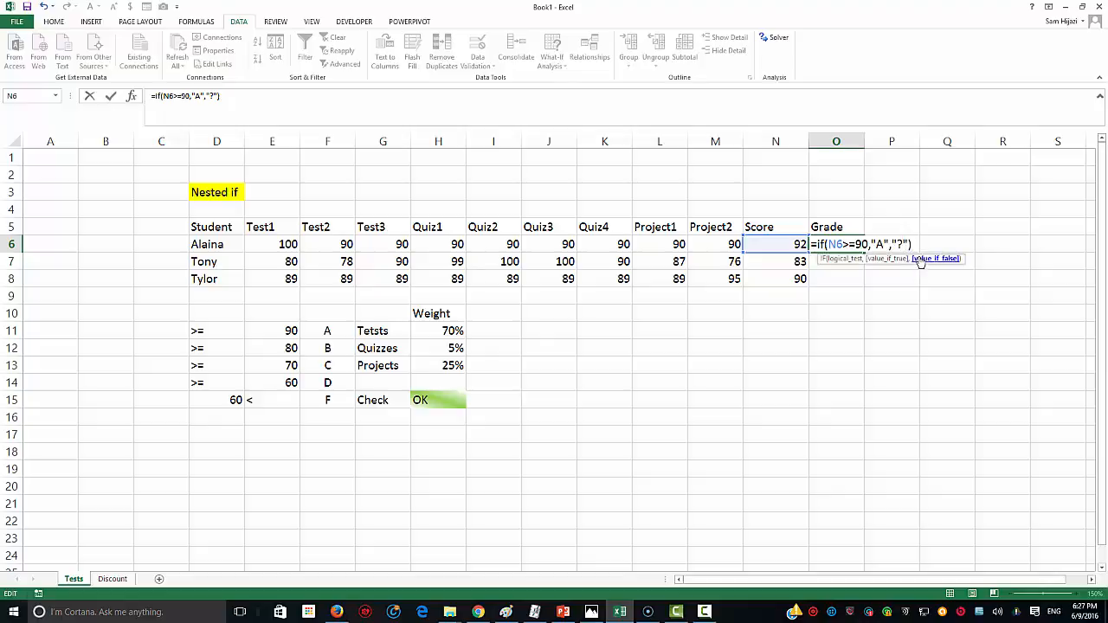
click(911, 245)
key(Return)
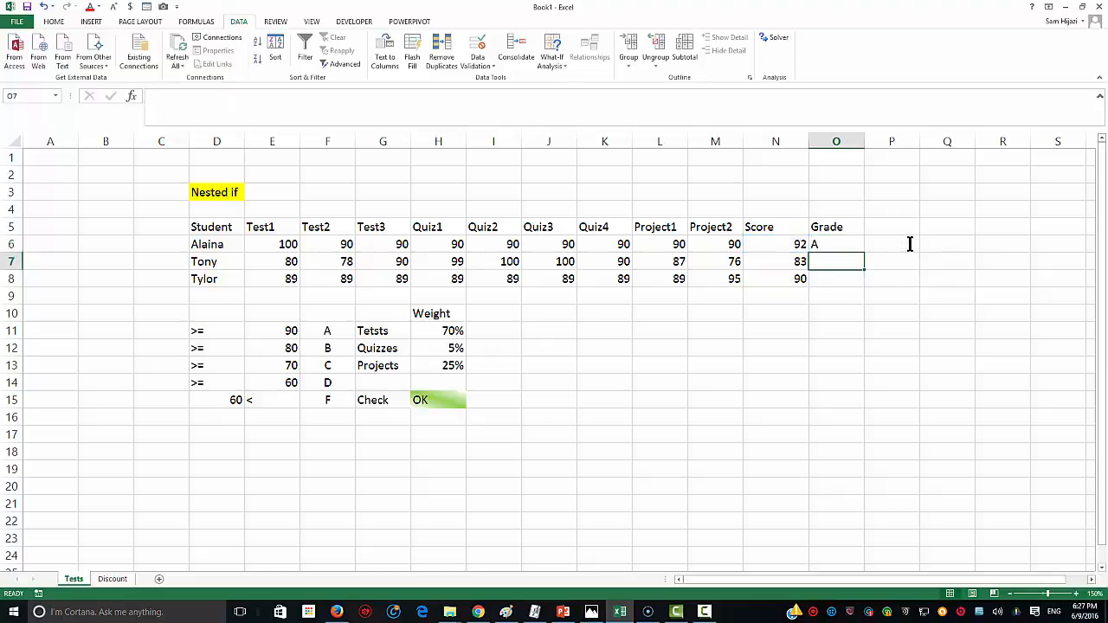
Step: Fill O6's A/? grade formula down to O7:O8 and inspect the copied formulas
click(797, 246)
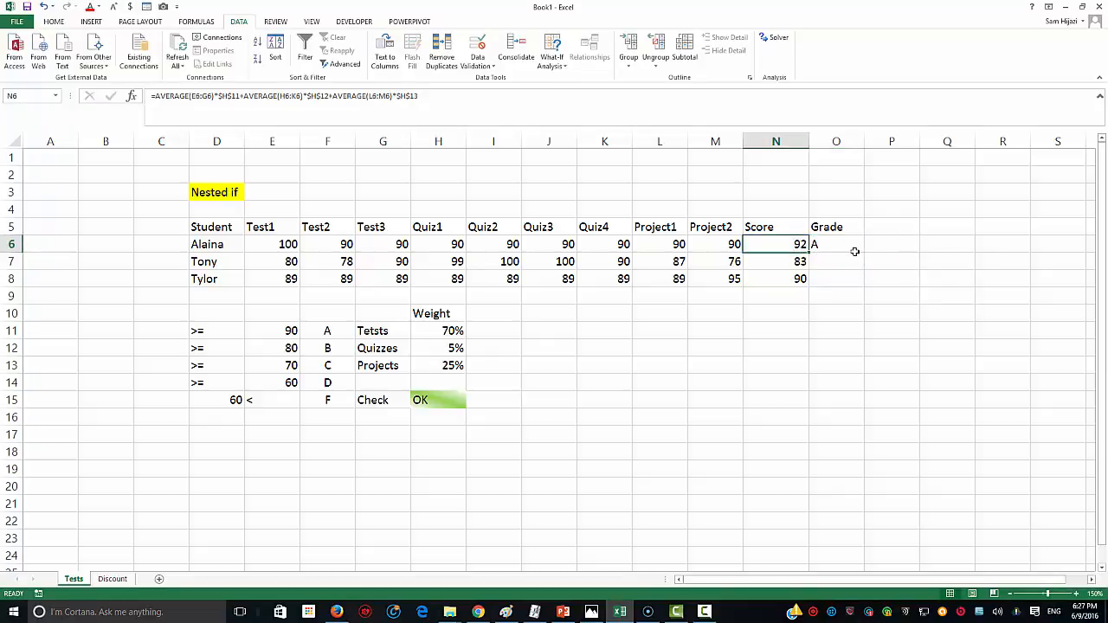
click(856, 245)
drag(860, 251, 860, 284)
click(795, 279)
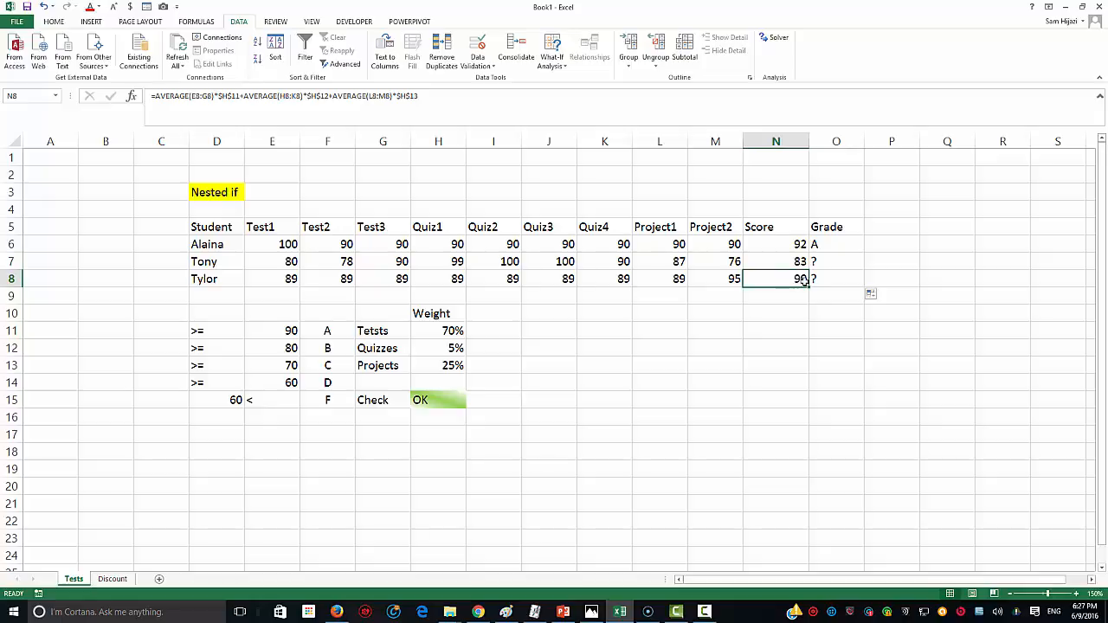
click(818, 281)
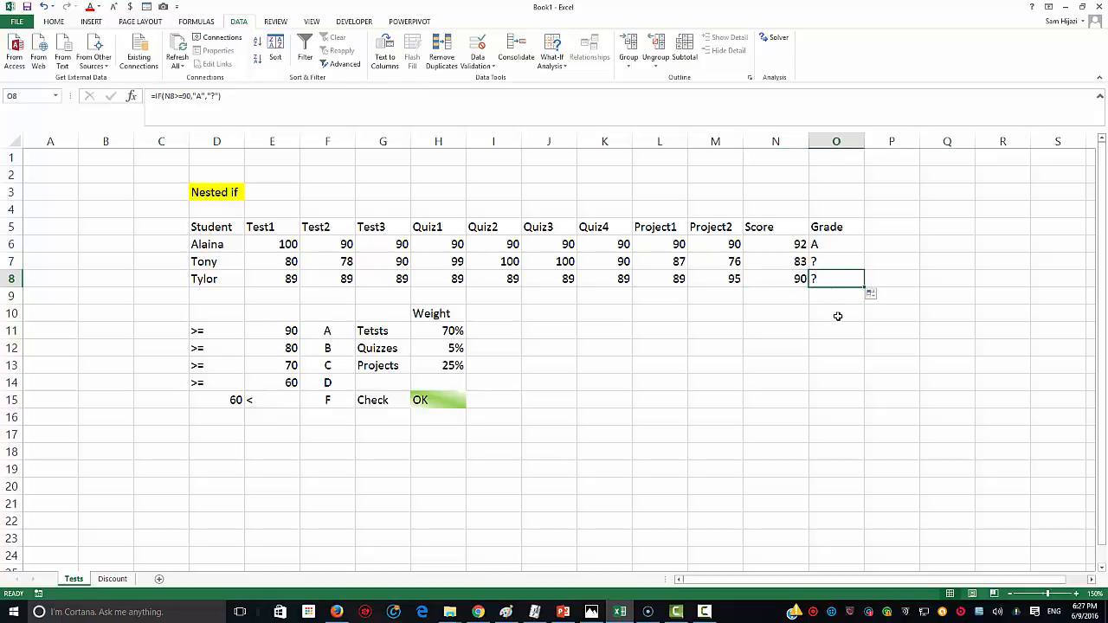
click(854, 247)
Step: Replace the "?" fallback with "B" in O6 and fill it down to O8
double_click(855, 244)
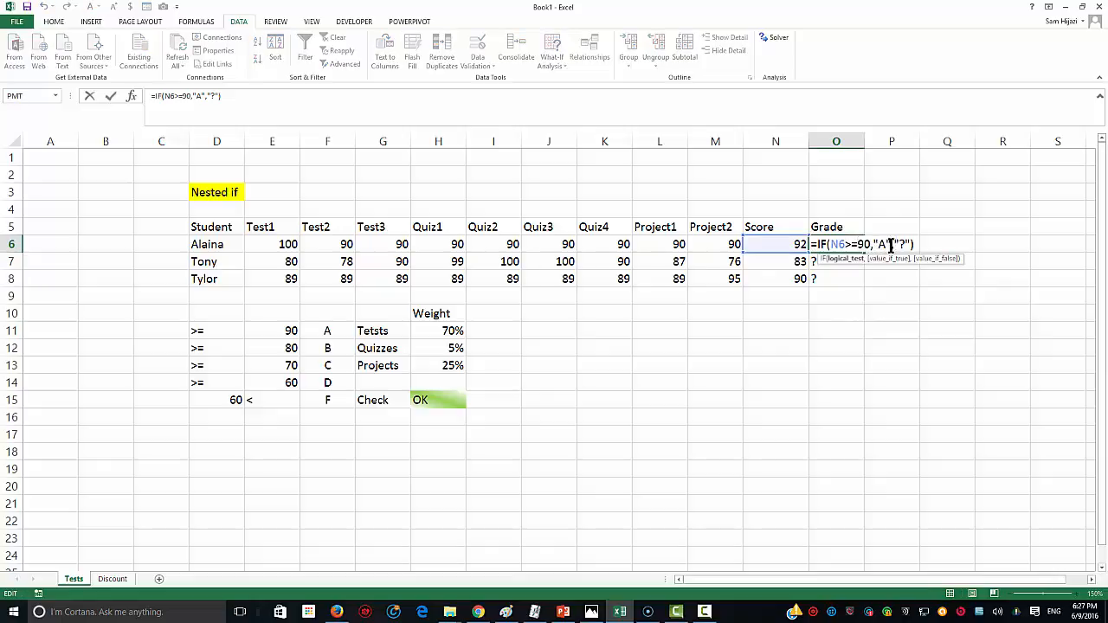
double_click(900, 244)
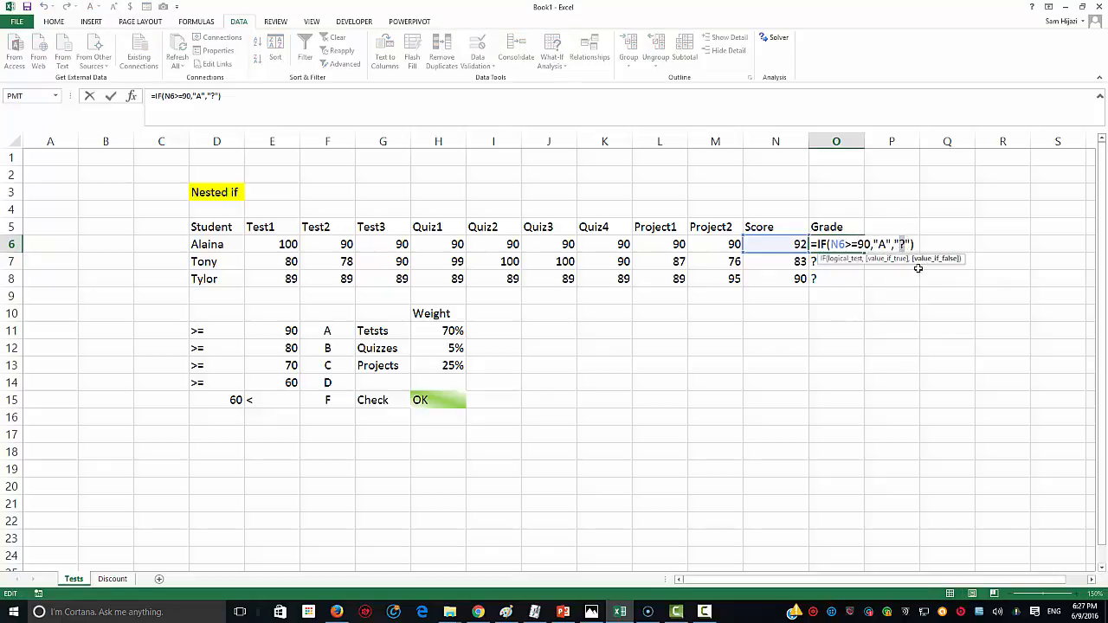
text(B)
key(Return)
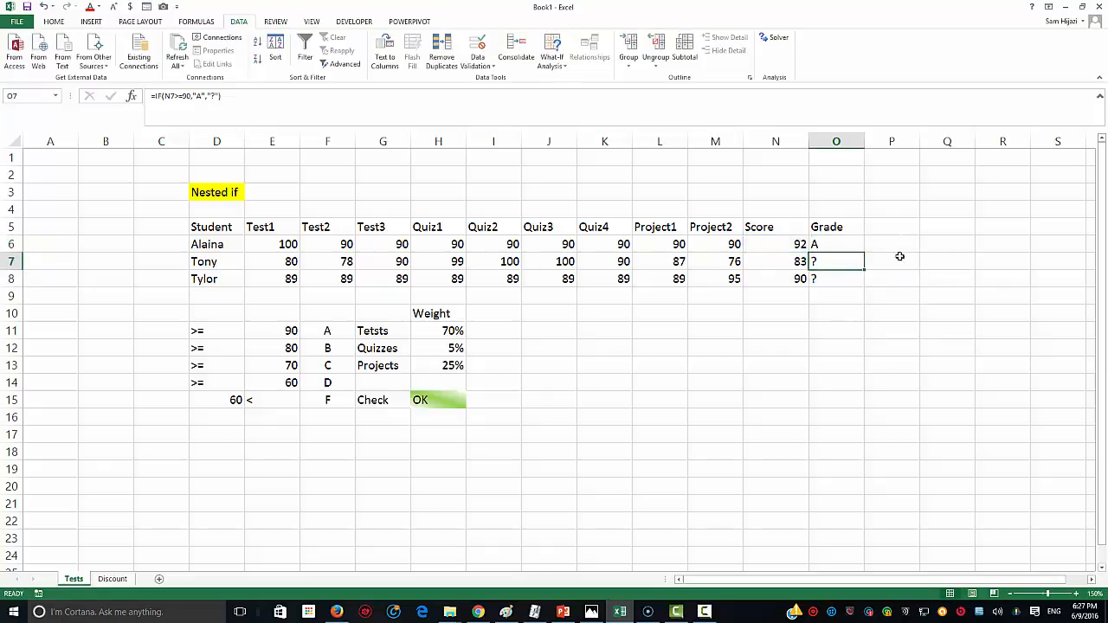
click(853, 248)
drag(864, 253, 861, 287)
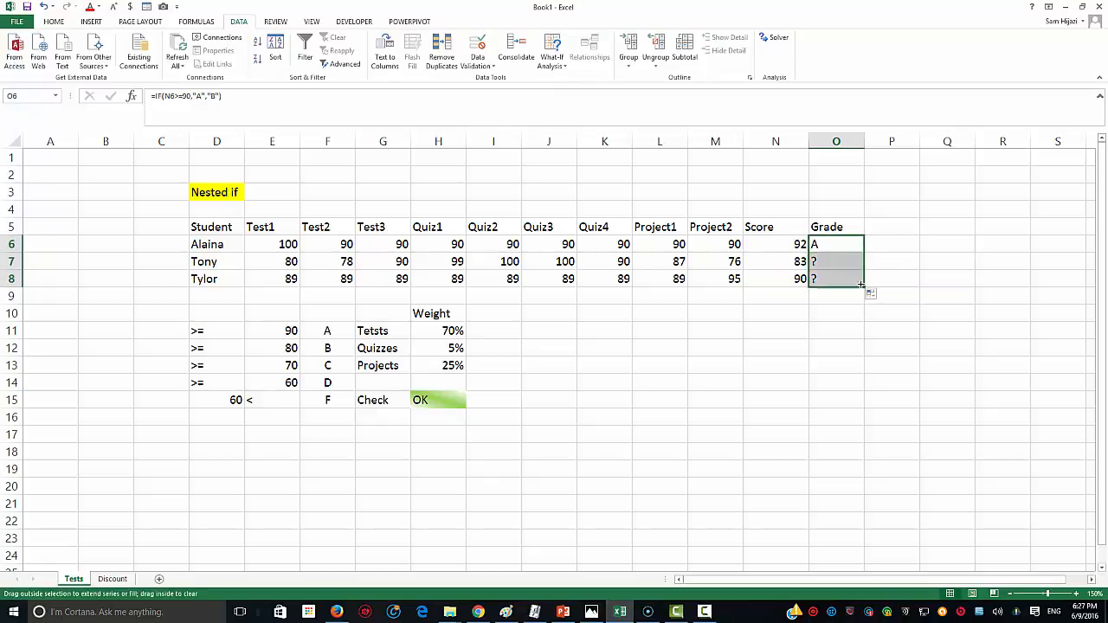
Step: Compare the third student's Score in N8 with its B grade in O8
click(818, 279)
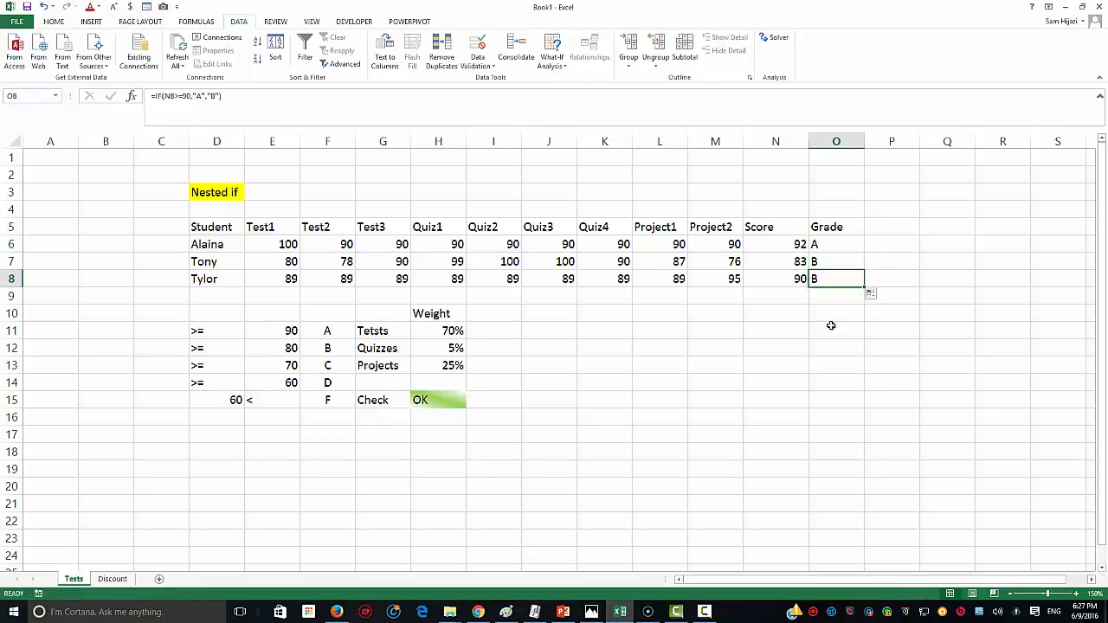
click(800, 279)
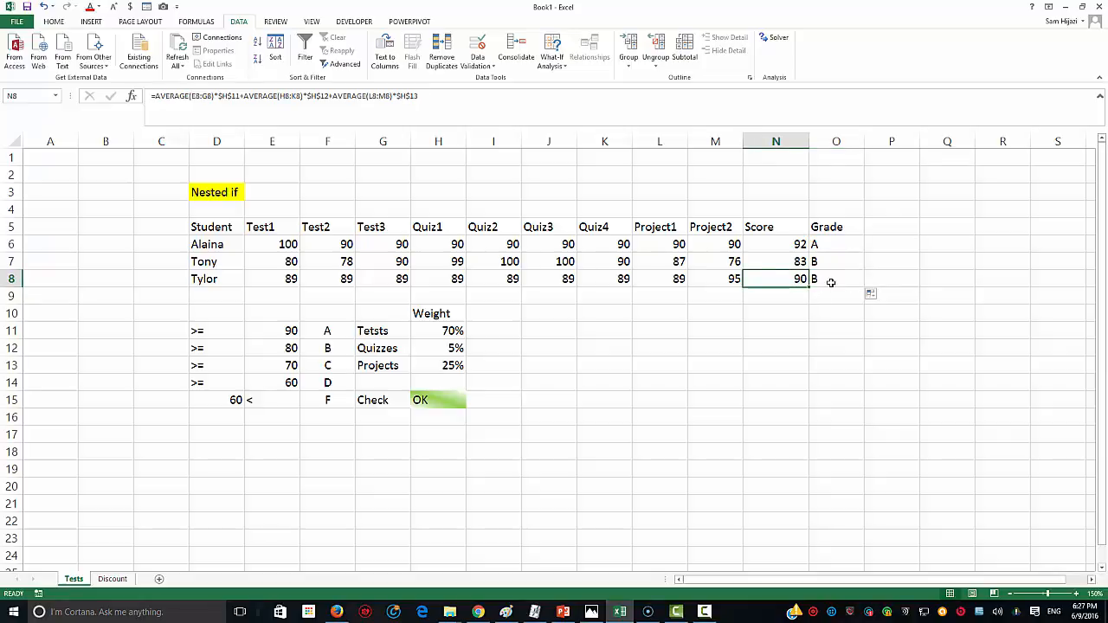
click(830, 282)
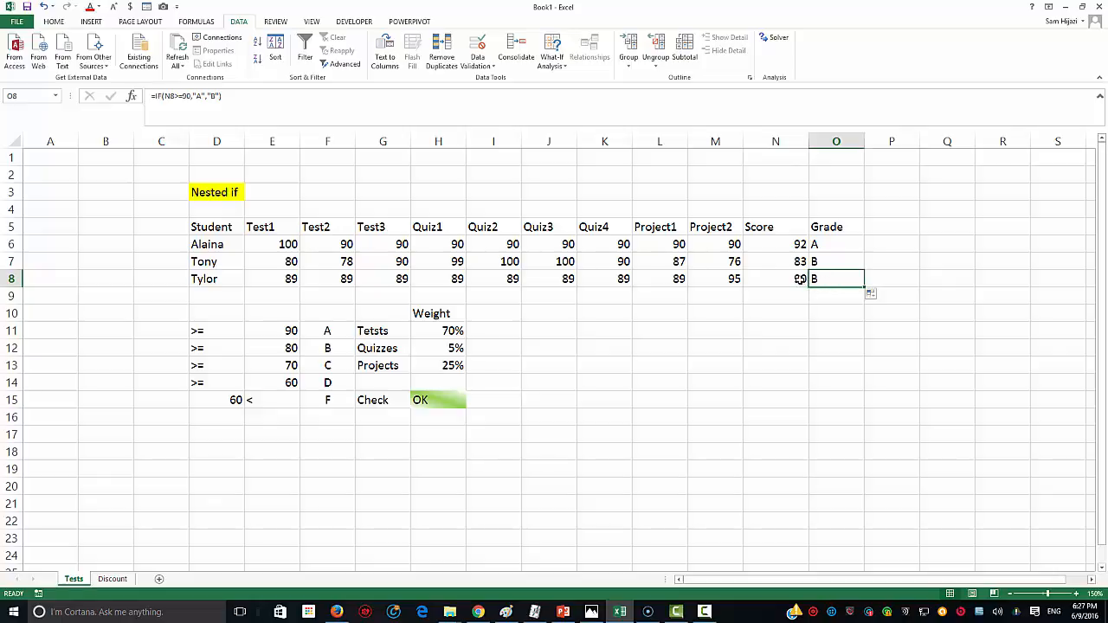
click(800, 281)
click(830, 281)
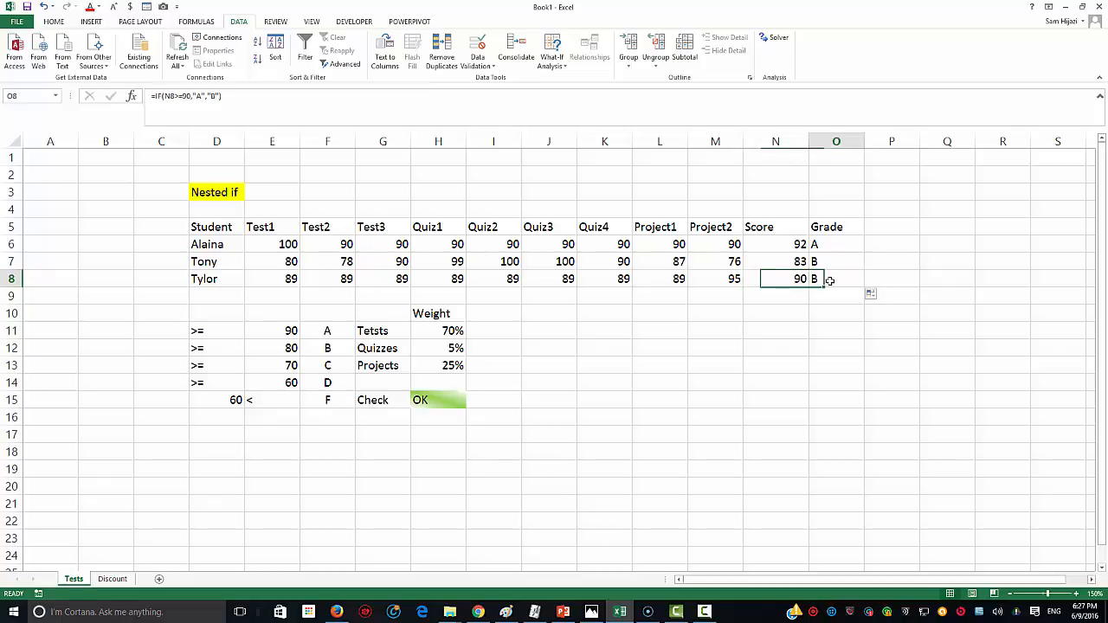
click(59, 23)
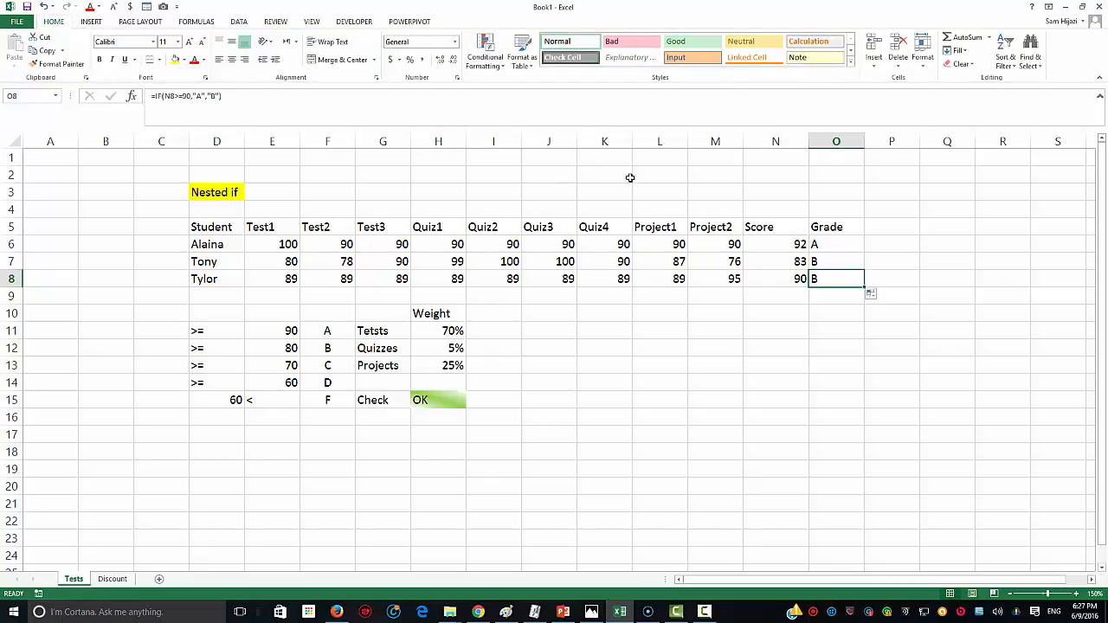
Step: Add two decimal places to N8's Score so it shows 89.75 rather than 90
click(794, 277)
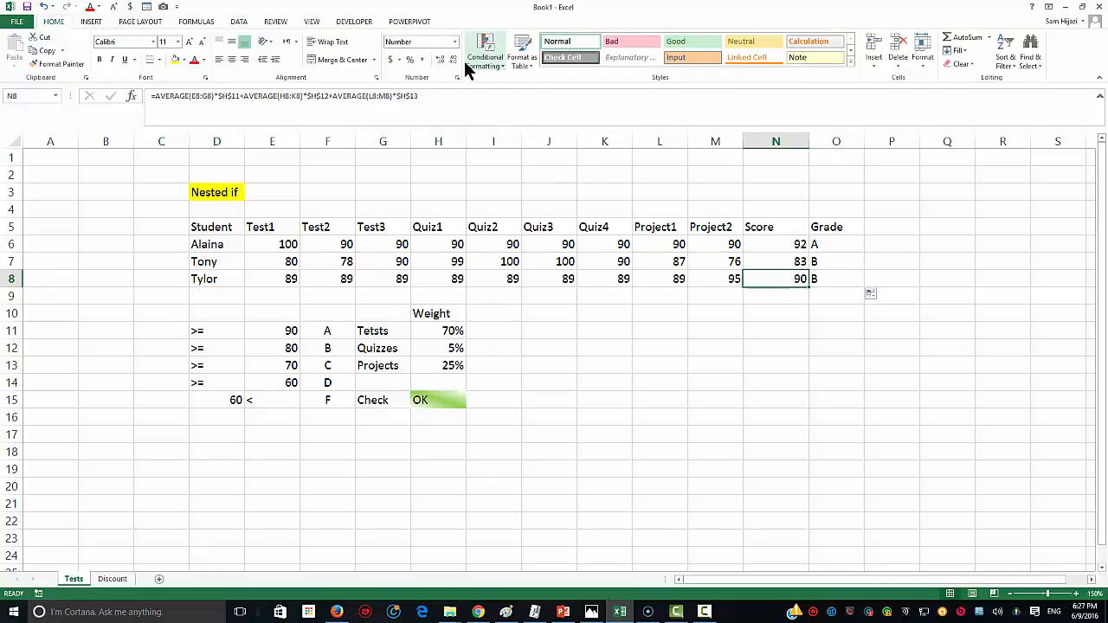
click(441, 61)
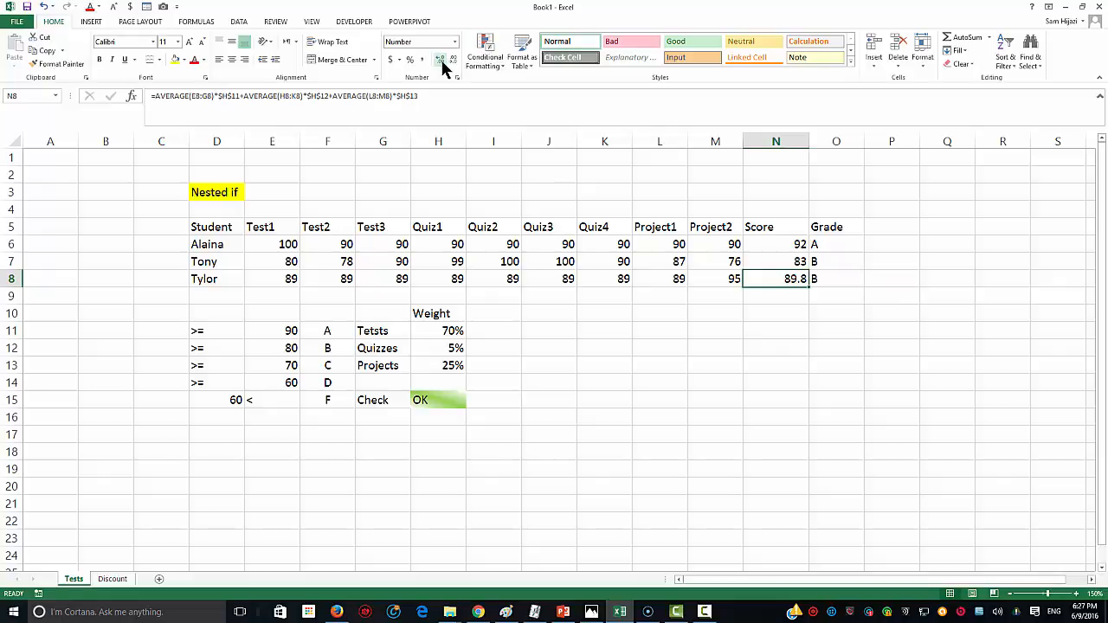
click(440, 61)
Step: Replace O6's B fallback with a nested IF returning B when N6>=80
click(817, 247)
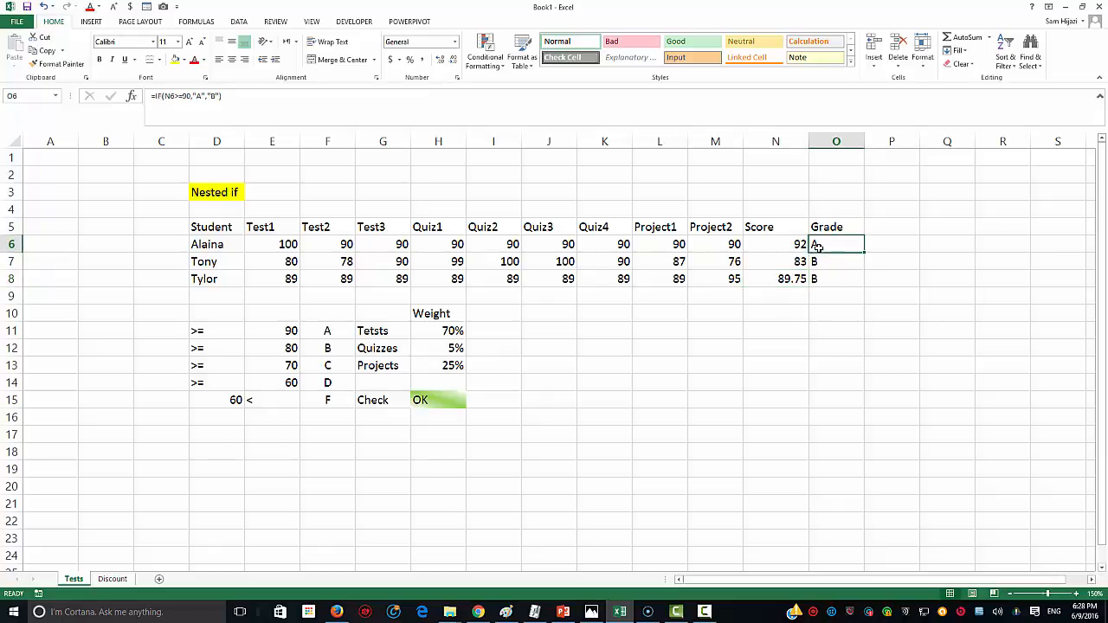
double_click(817, 247)
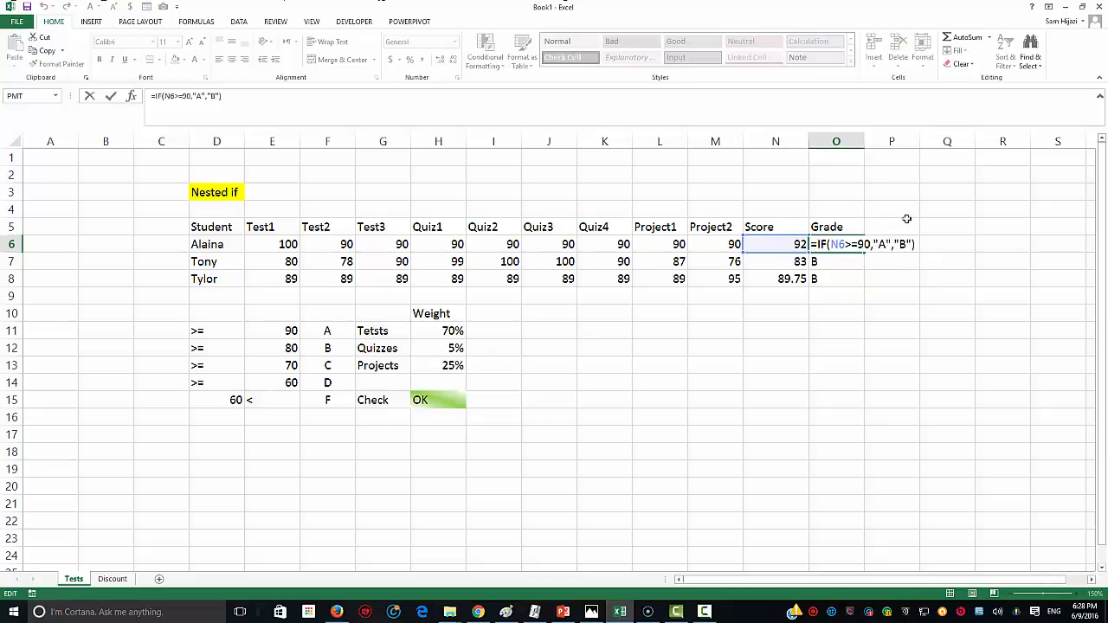
drag(893, 244, 913, 245)
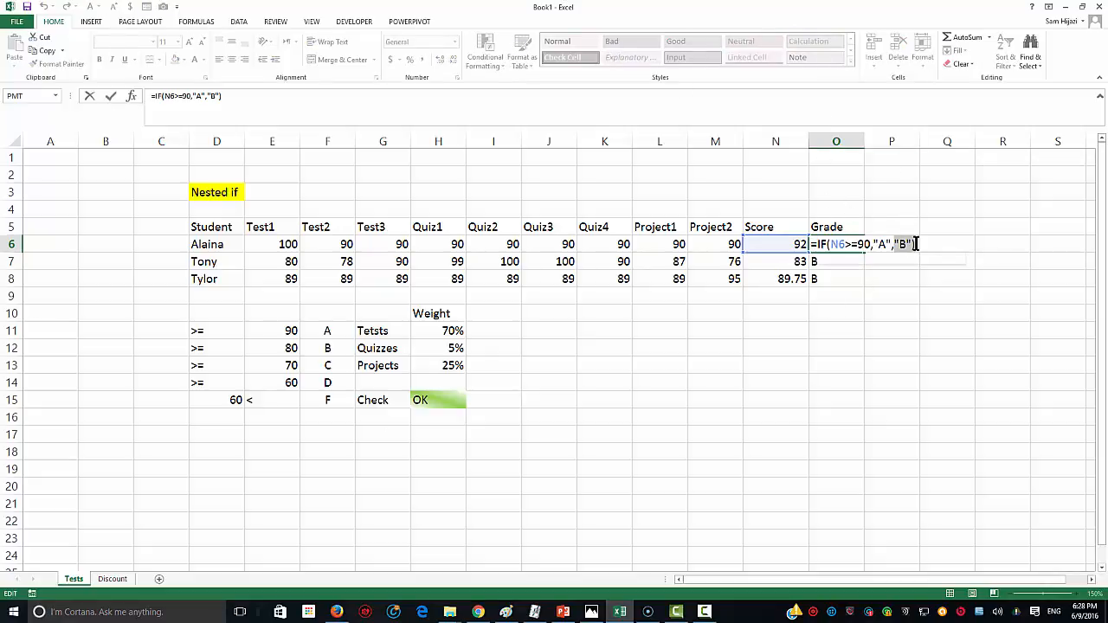
key(BackSpace)
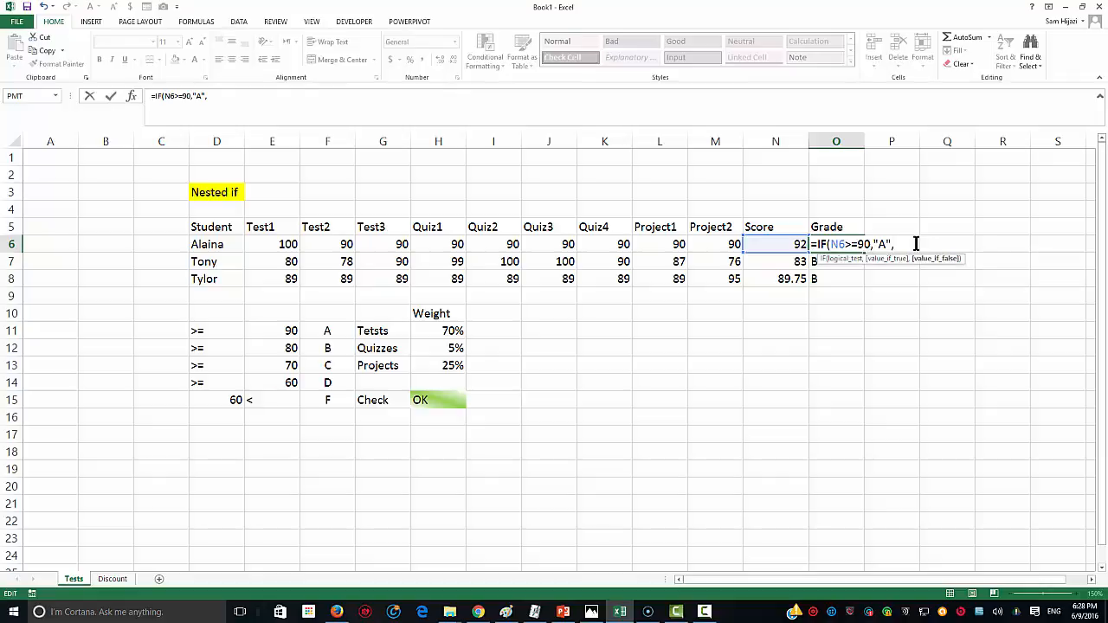
text(if()
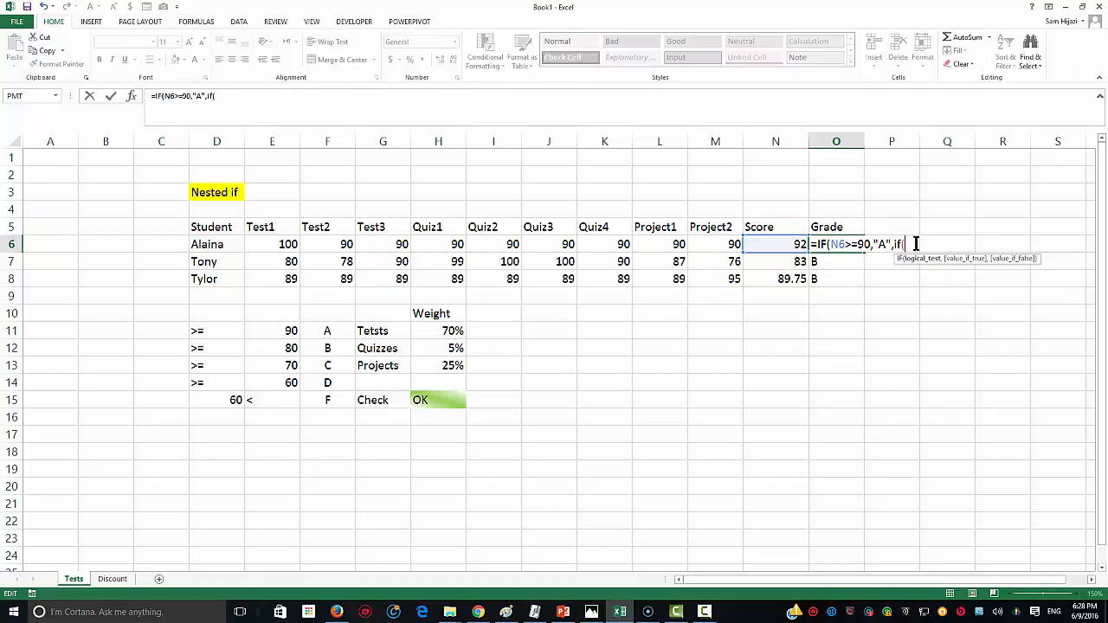
click(797, 244)
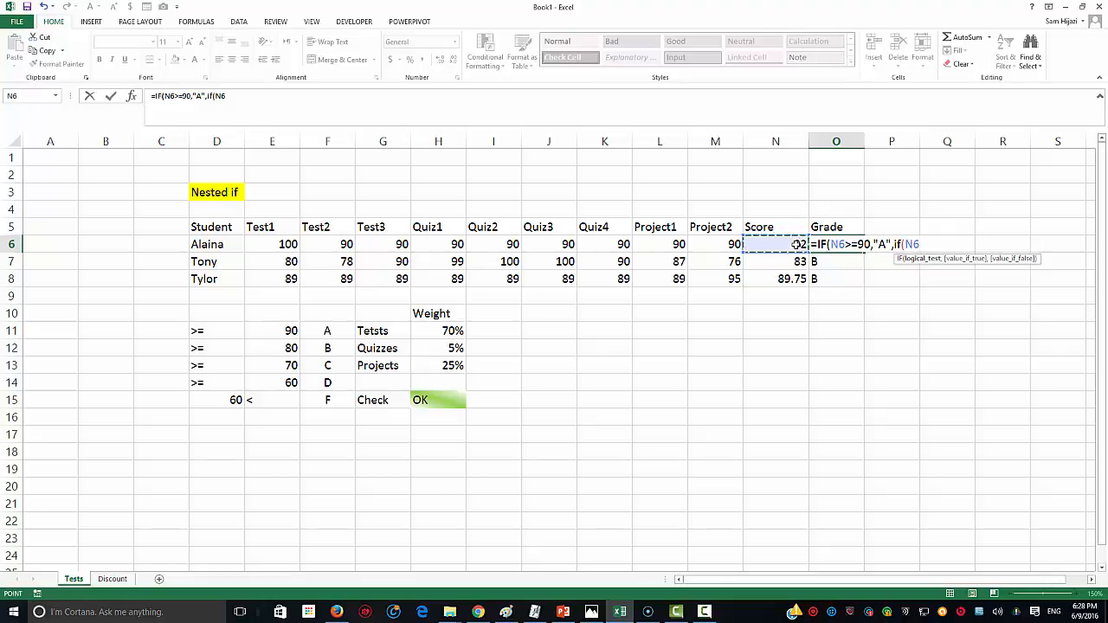
text(>=80,"B",if)
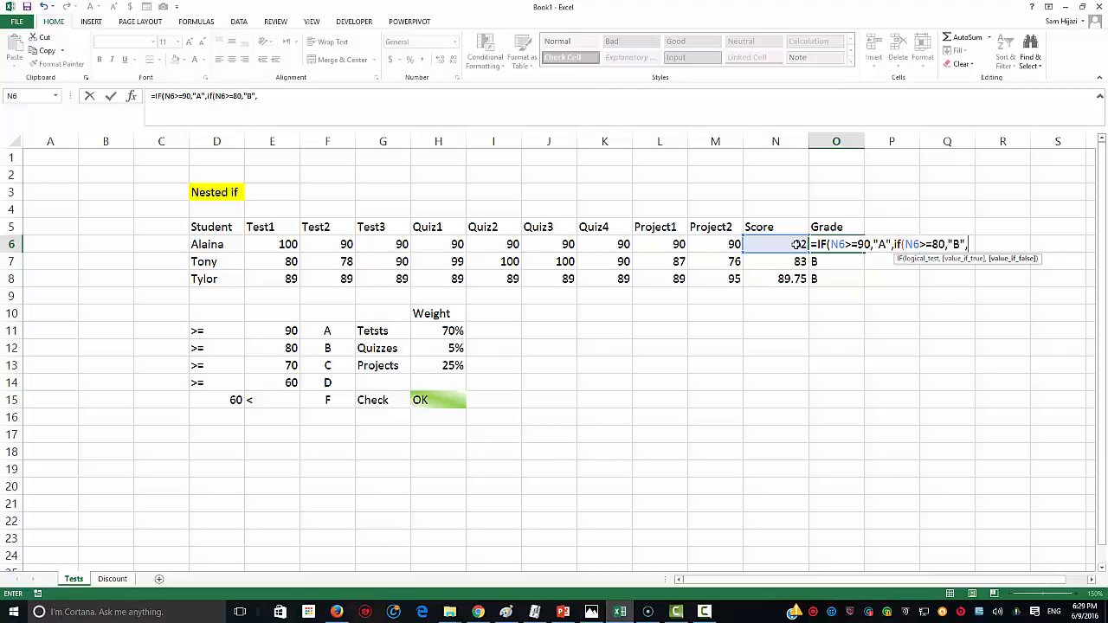
text(()
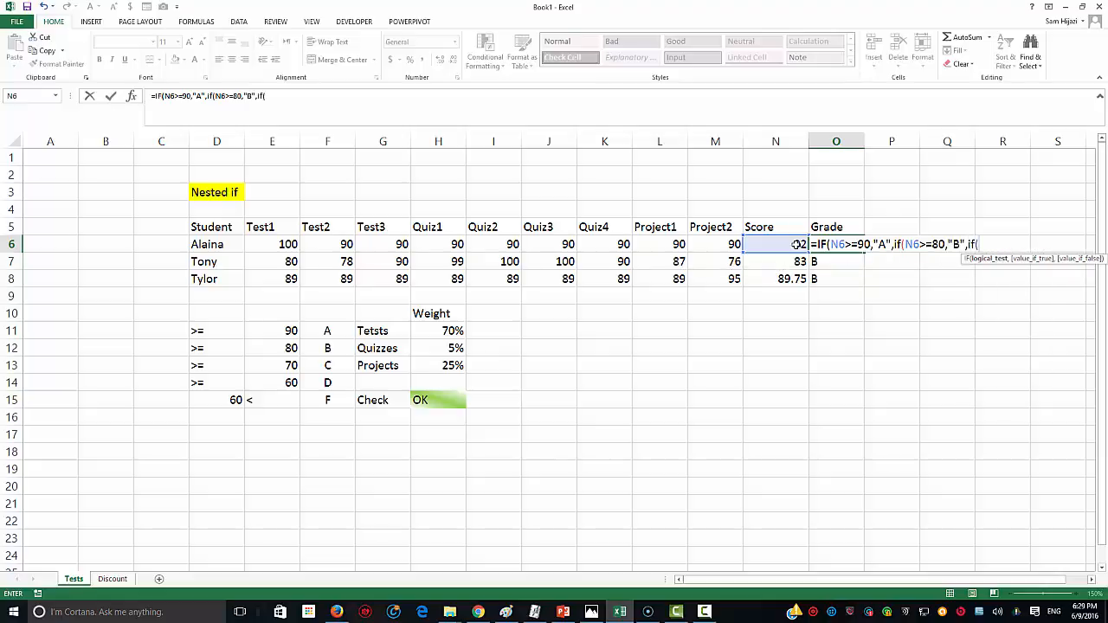
Step: Add the C (>=70), D (>=60) and F cases to finish the nested IF formula
click(797, 244)
text(>=70,"C",)
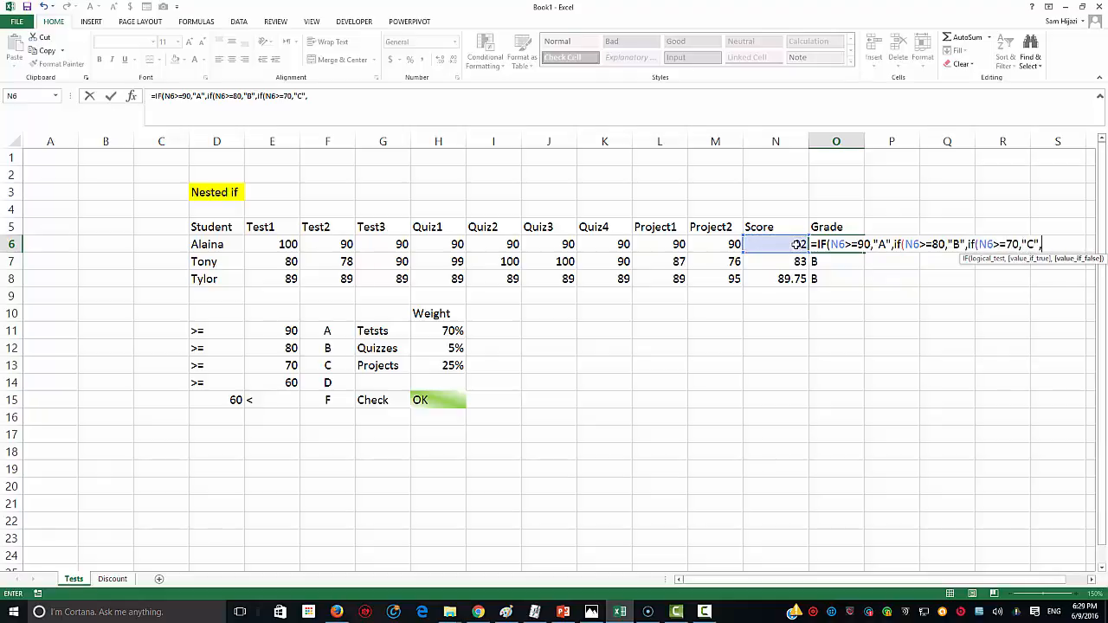
click(796, 245)
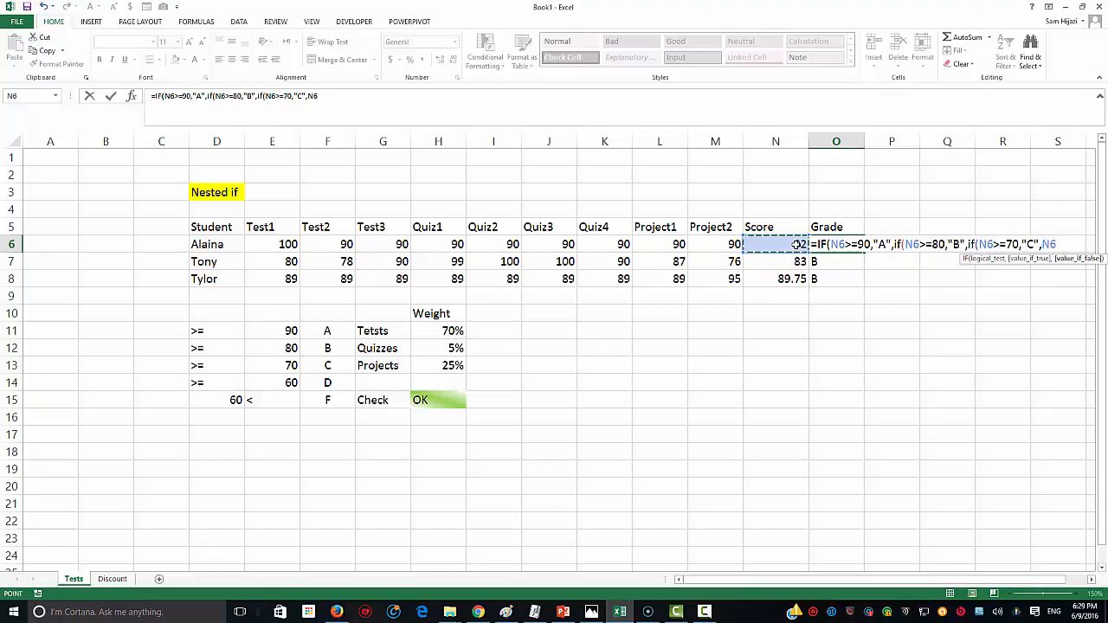
key(BackSpace)
key(BackSpace)
text(if()
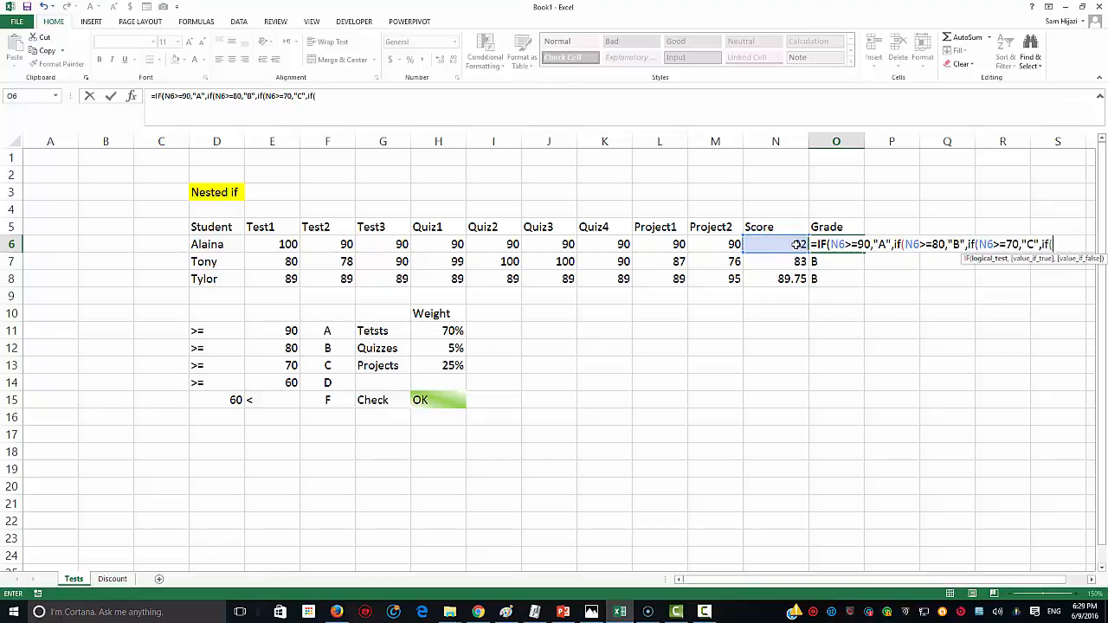
click(797, 245)
text(>=)
text(60)
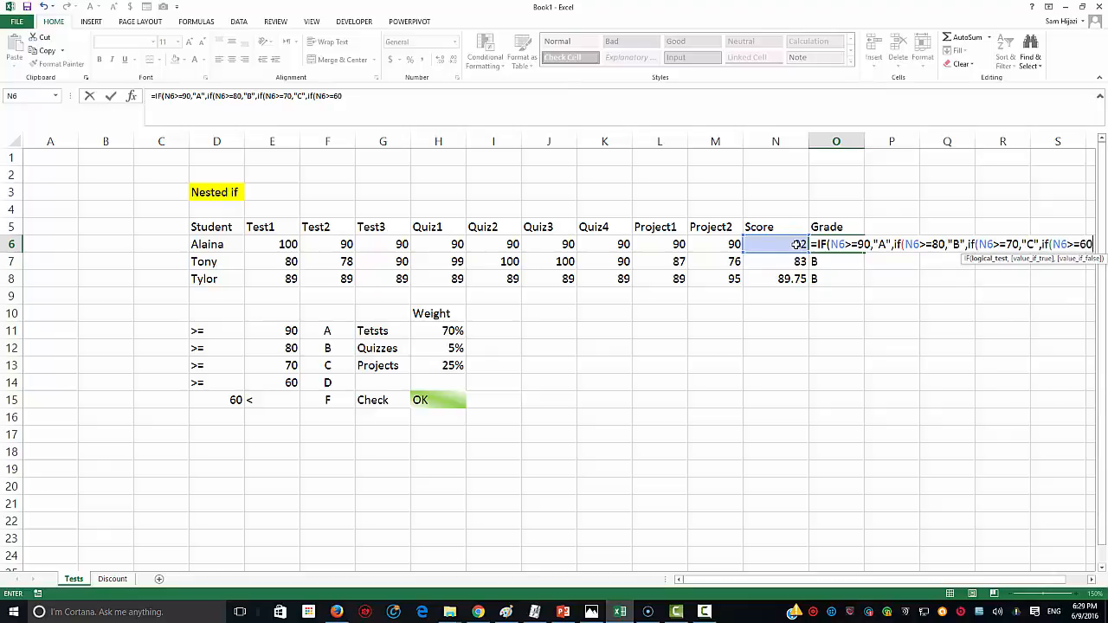
text(,"D")
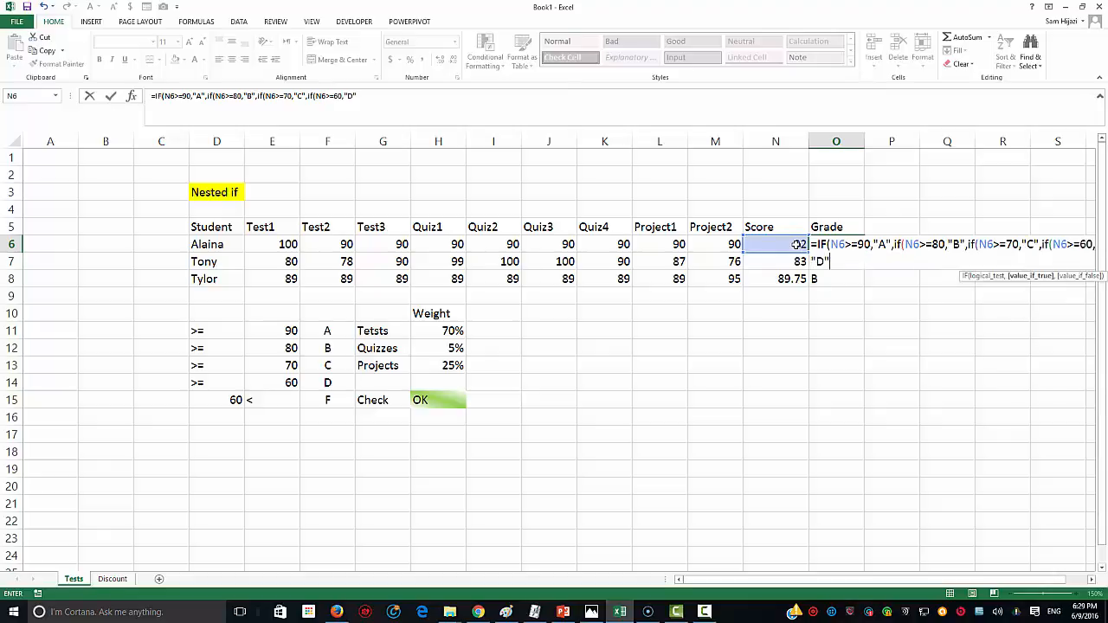
text(,"F"()
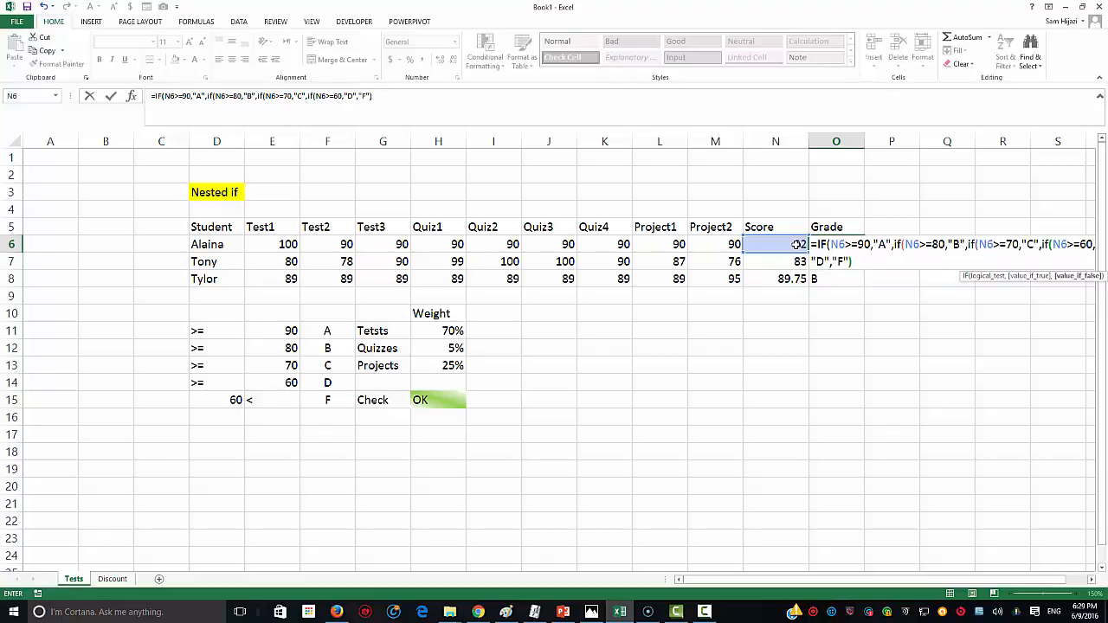
text()))
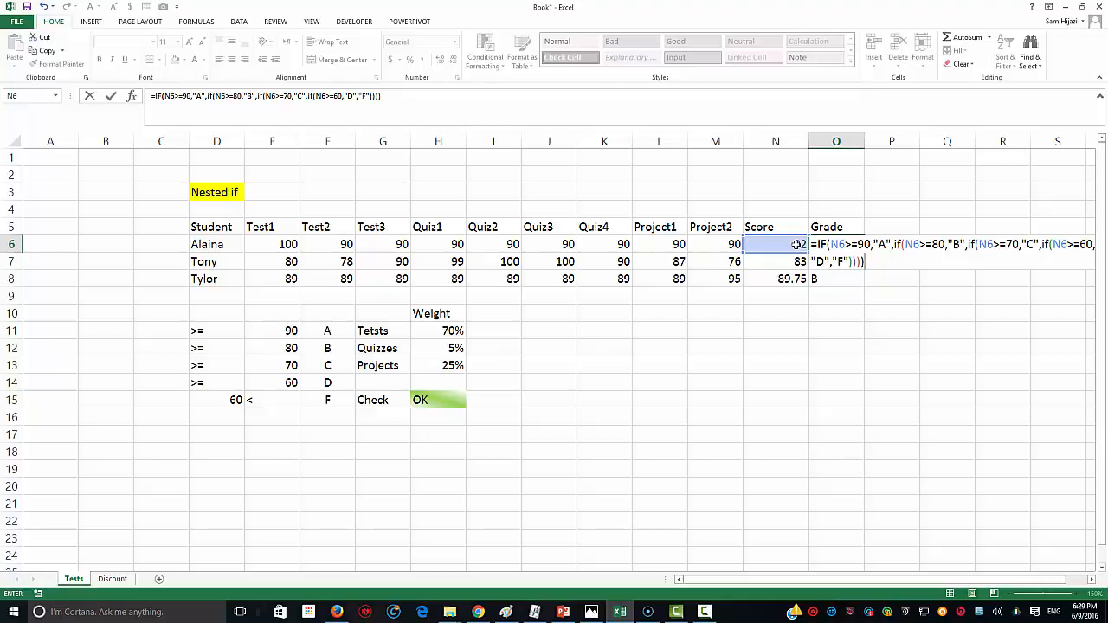
key(Return)
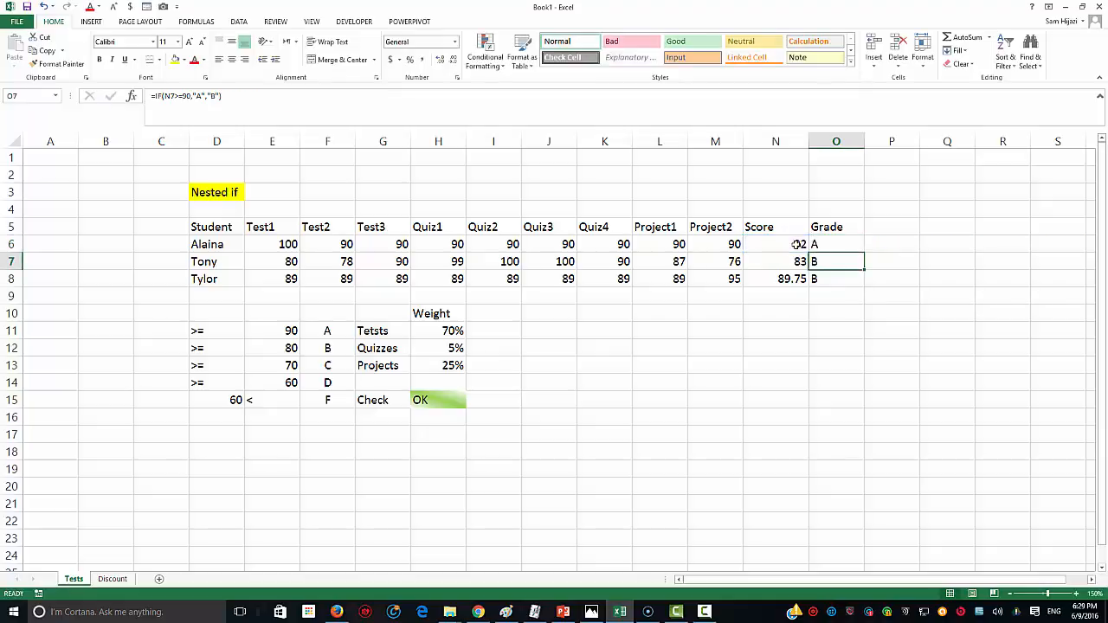
Step: Fill the nested IF grade formula from O6 down to O8
click(840, 246)
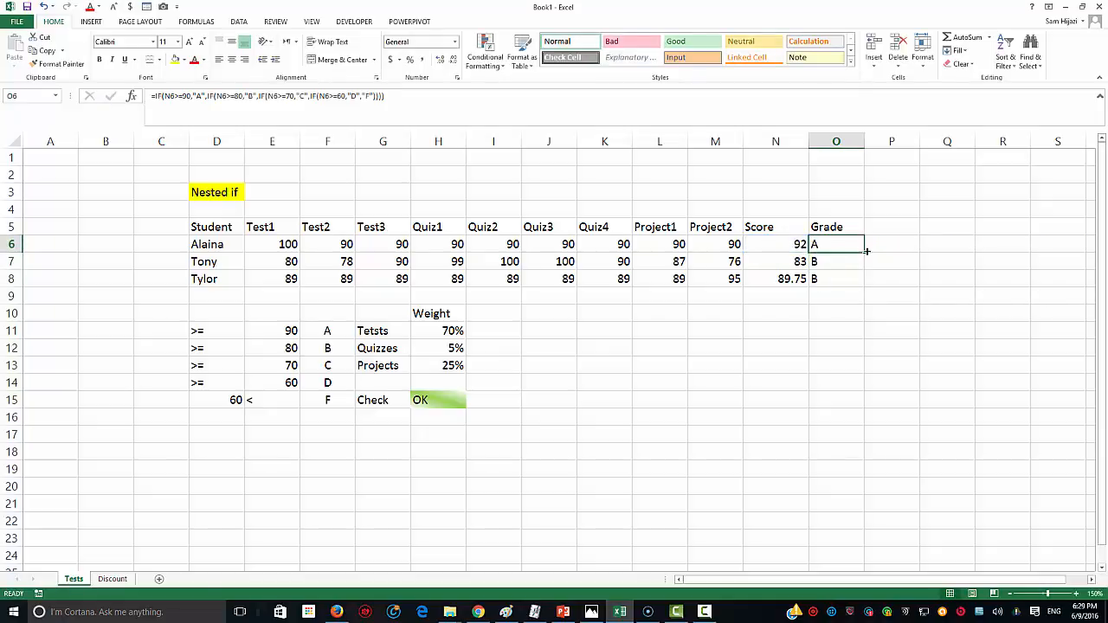
drag(866, 252, 863, 284)
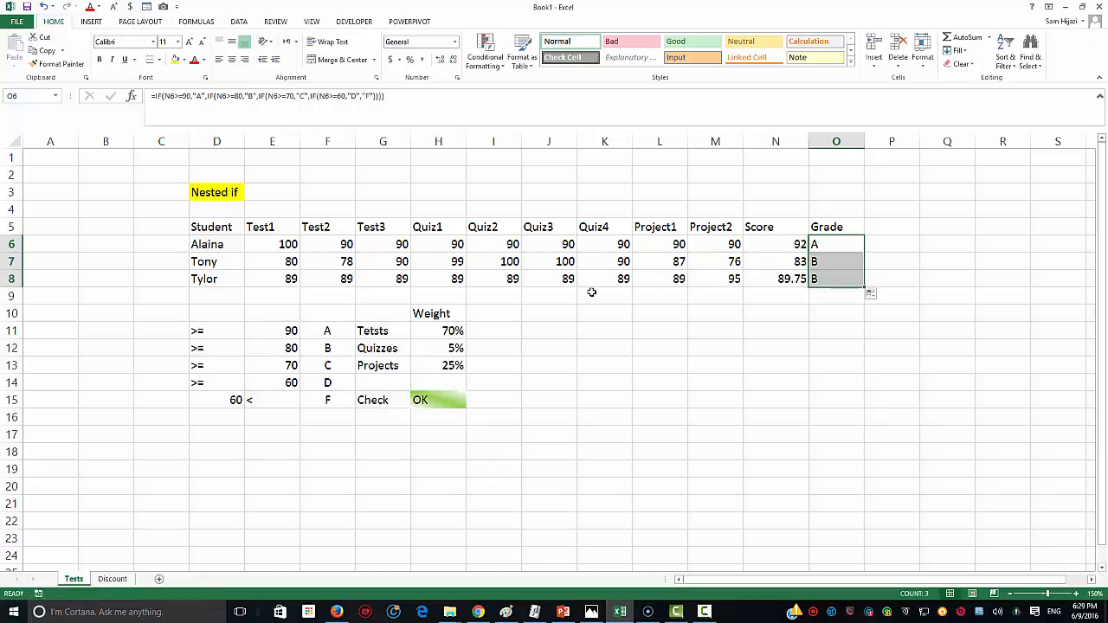
click(290, 246)
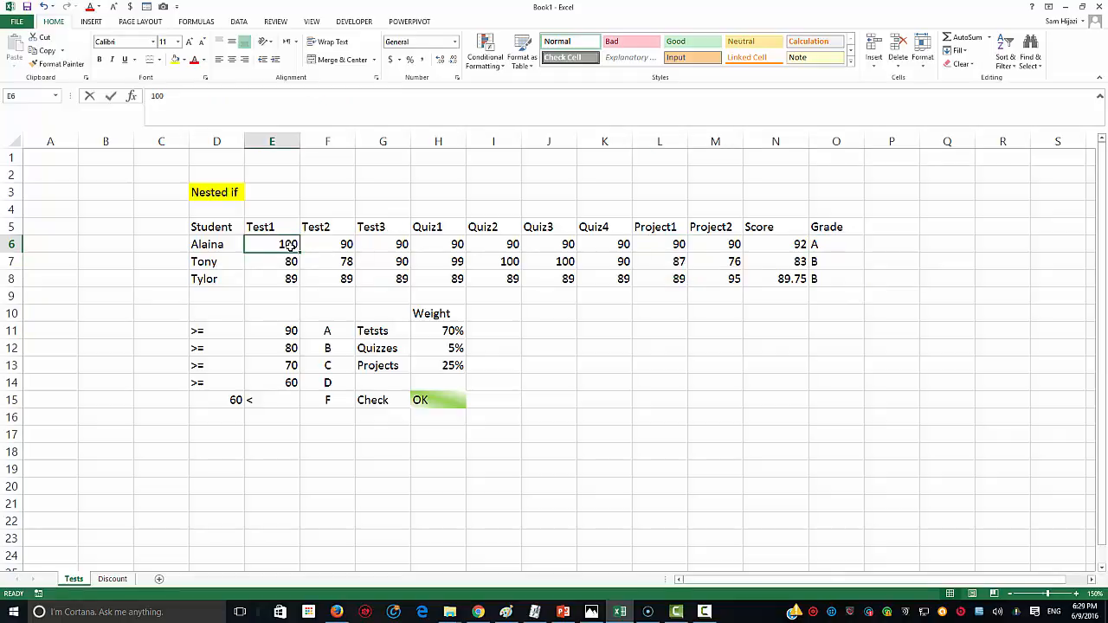
Step: Change the first student's Test1 mark in E6 to 9 and check the Score
key(BackSpace)
key(Tab)
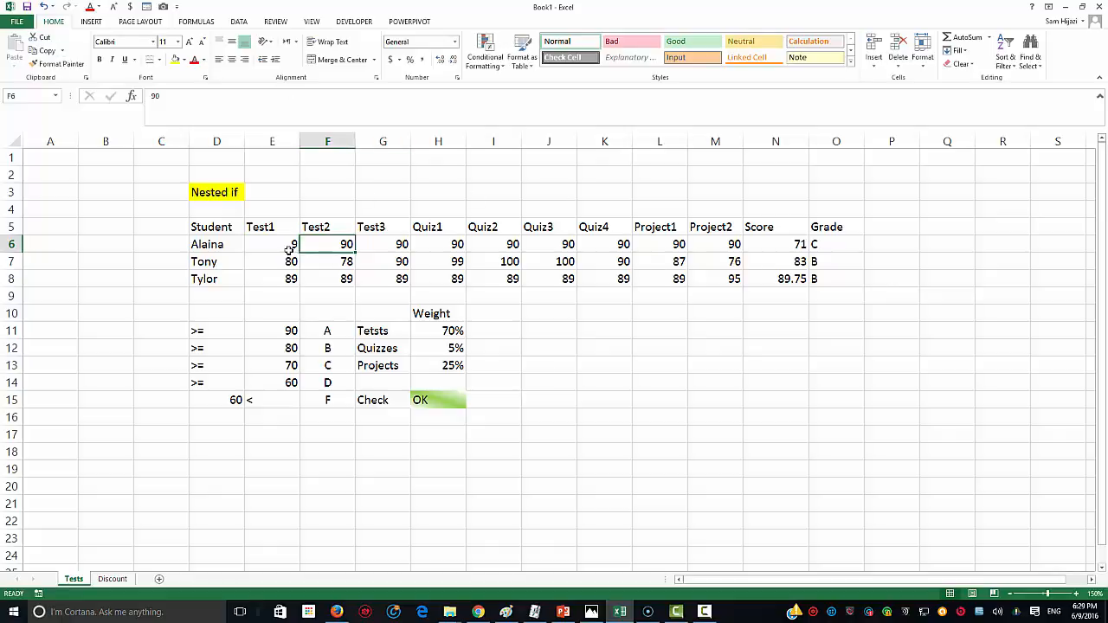
click(784, 248)
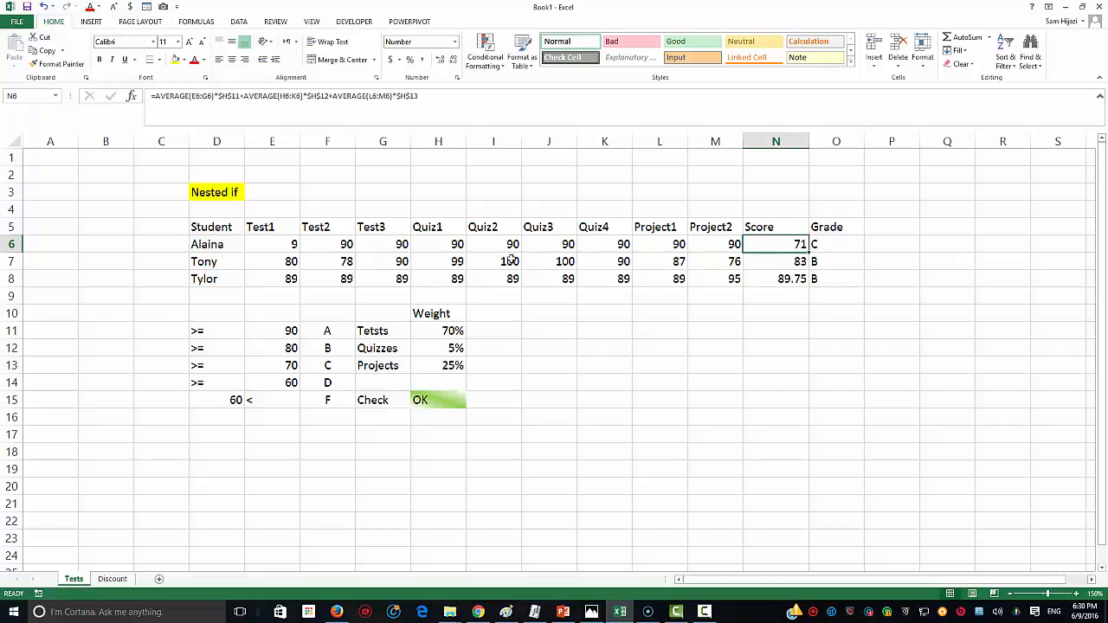
Step: Enter 0 for Test1 and Test2 in row 7 and check the resulting grade
click(292, 258)
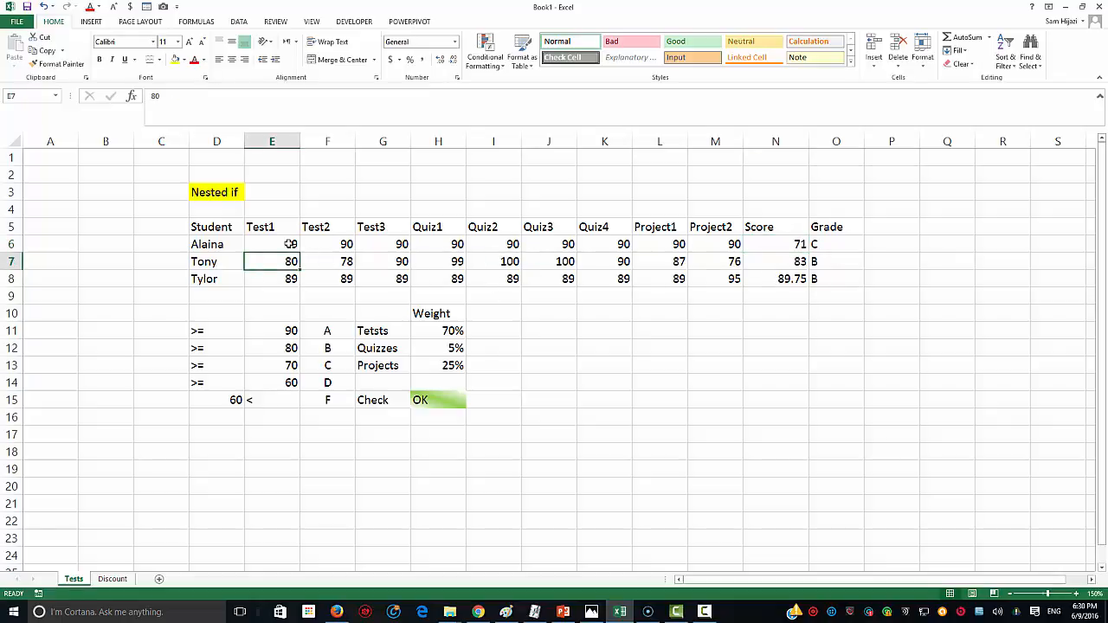
text(0)
key(Tab)
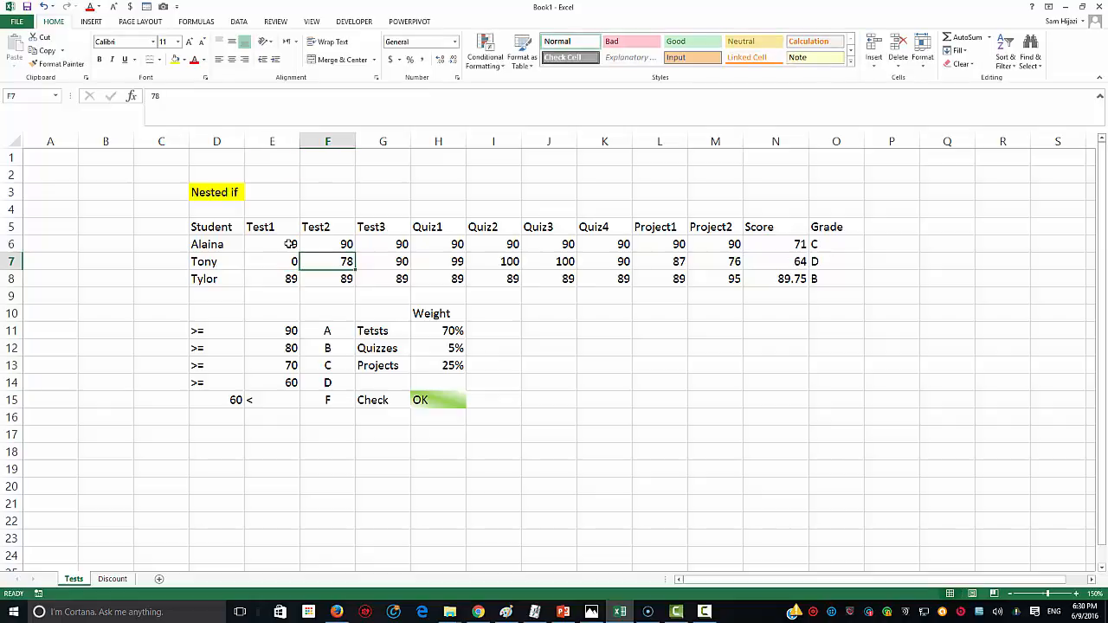
text(0)
key(Tab)
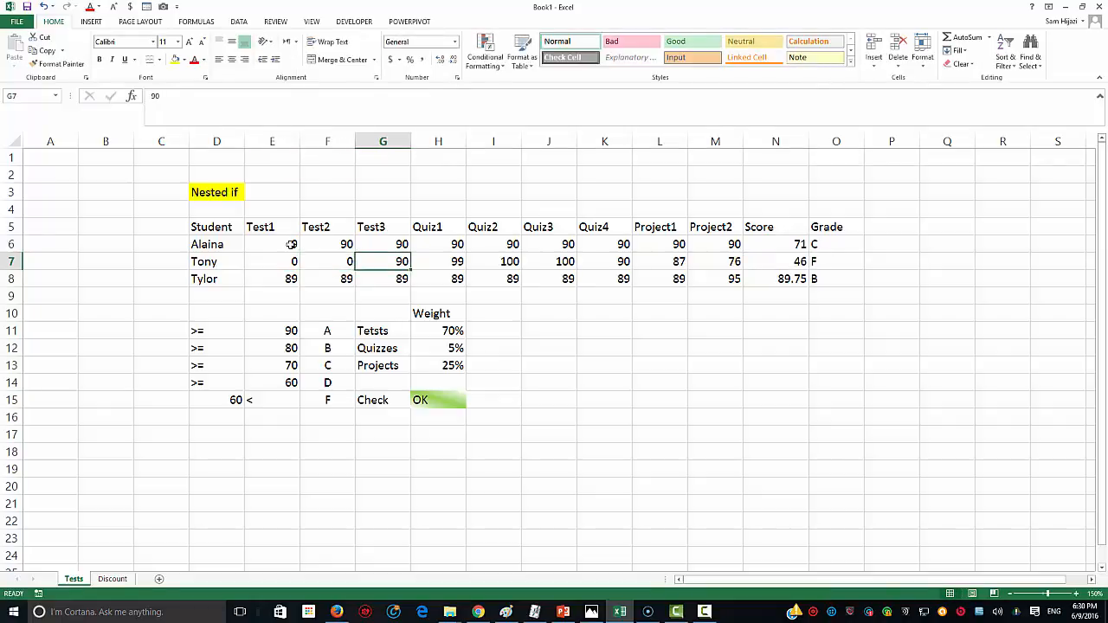
click(827, 260)
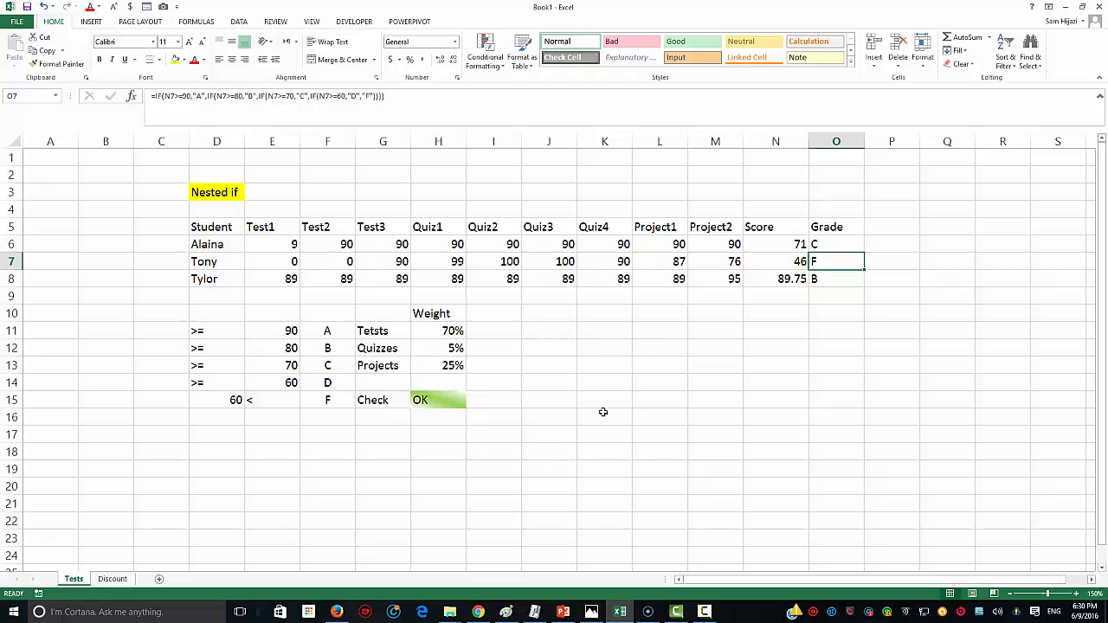
Step: Set row 7's Test1 and Test2 marks to 100 each, raising that grade to A
click(272, 258)
text(100)
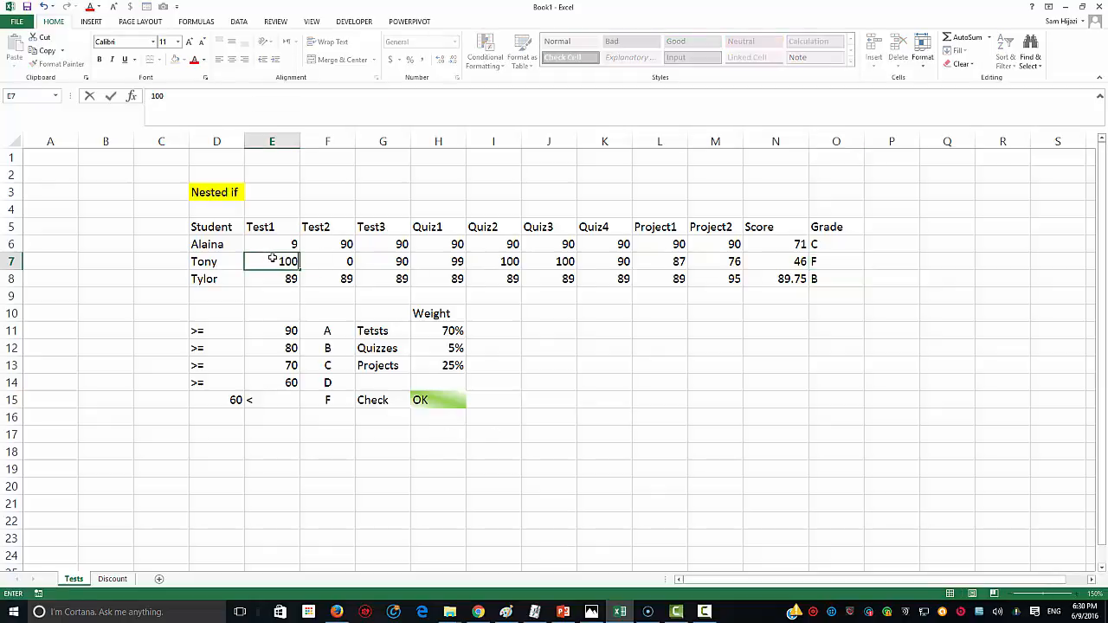
key(Tab)
text(100)
key(Tab)
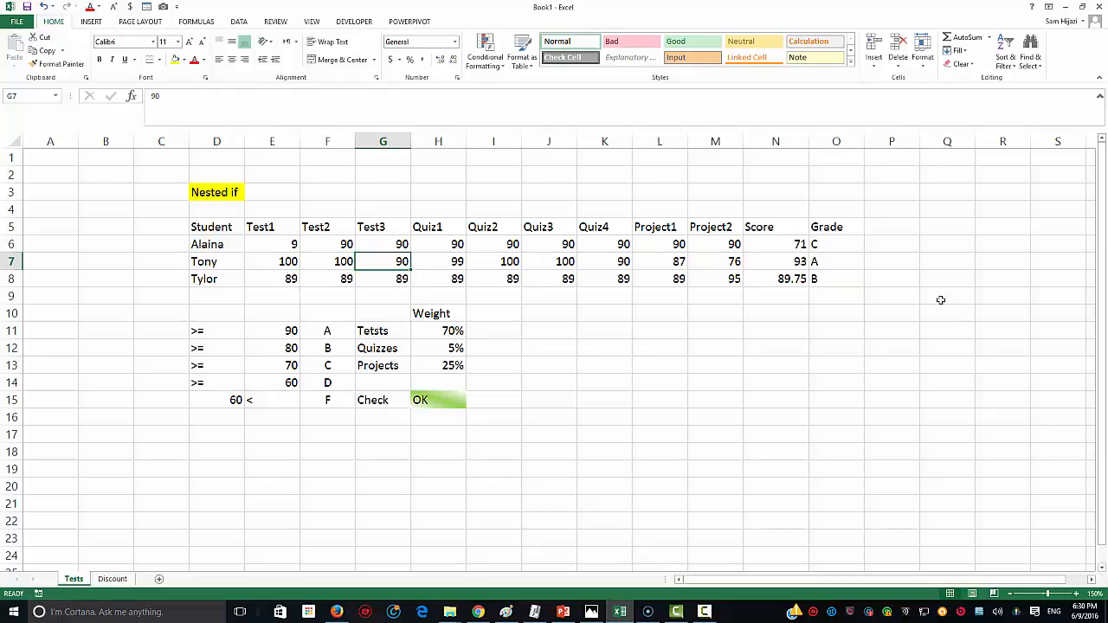
click(793, 279)
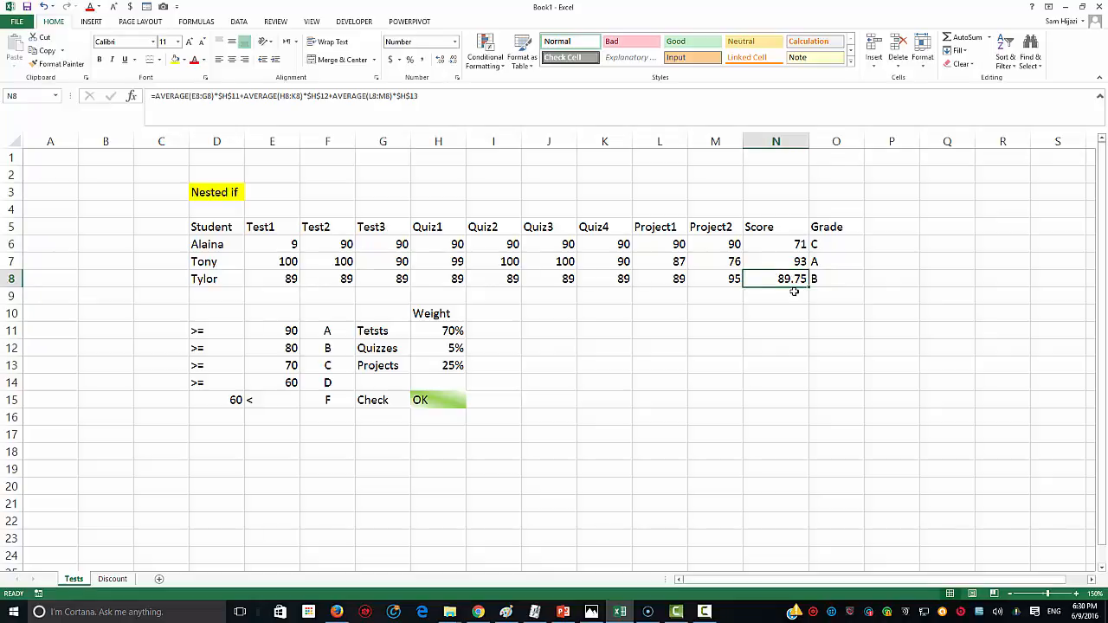
click(790, 243)
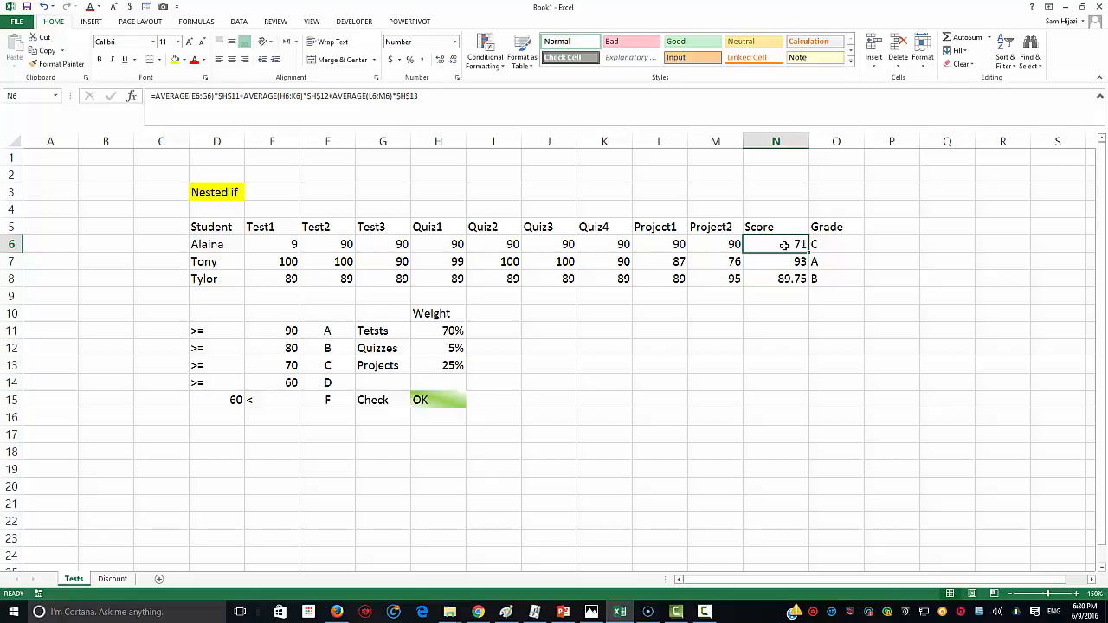
double_click(784, 245)
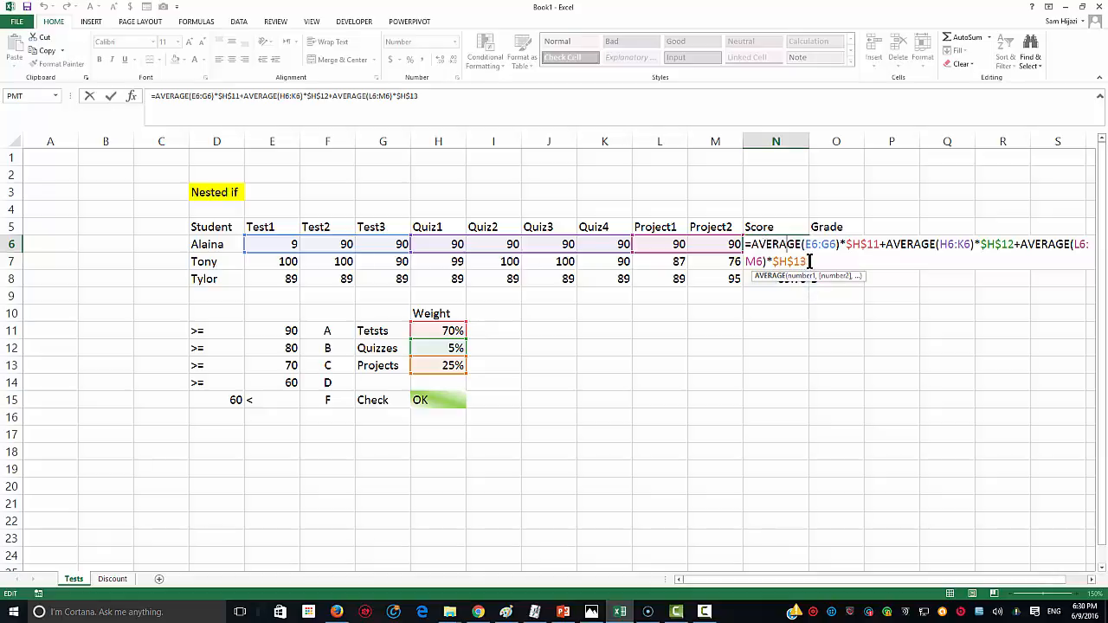
key(Return)
key(Escape)
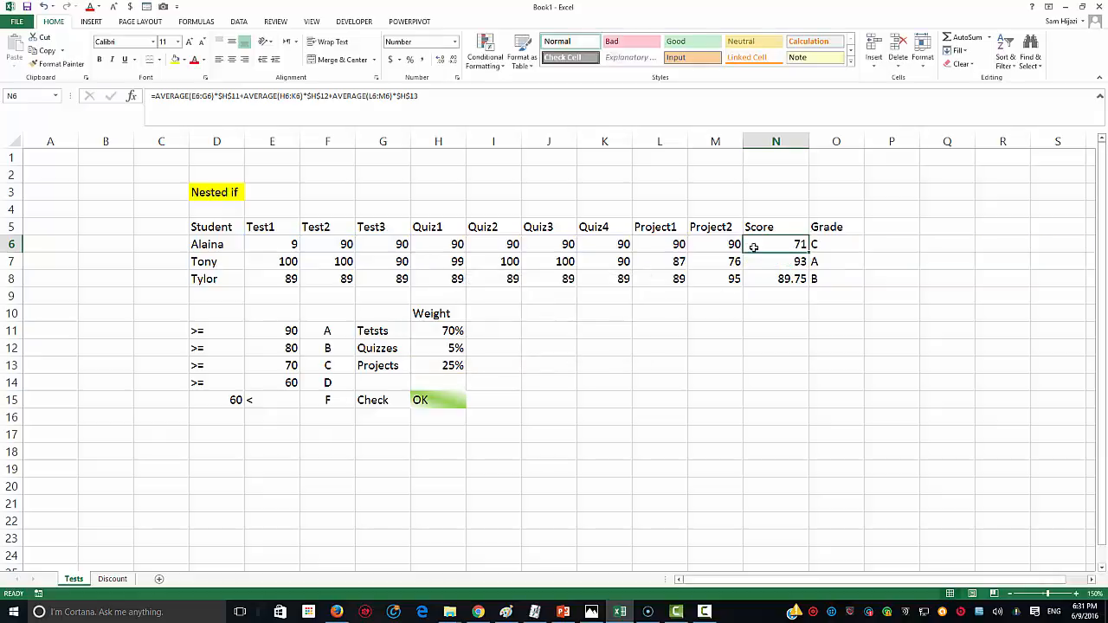
drag(765, 248, 764, 273)
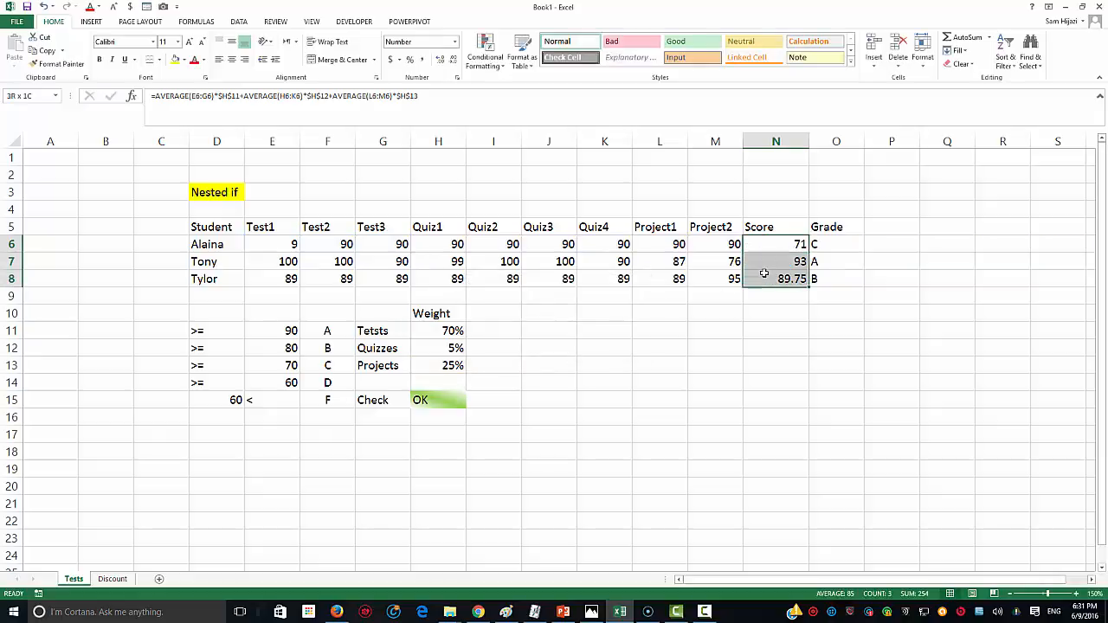
key(Return)
click(784, 323)
key(Up)
key(Up)
key(Up)
key(Up)
key(Up)
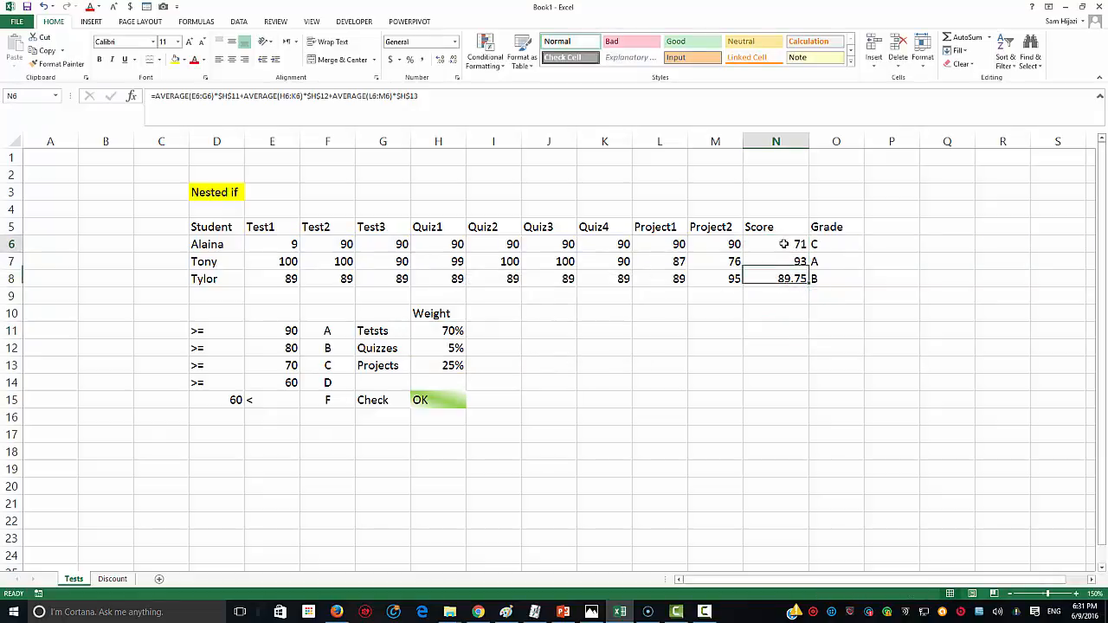
click(790, 263)
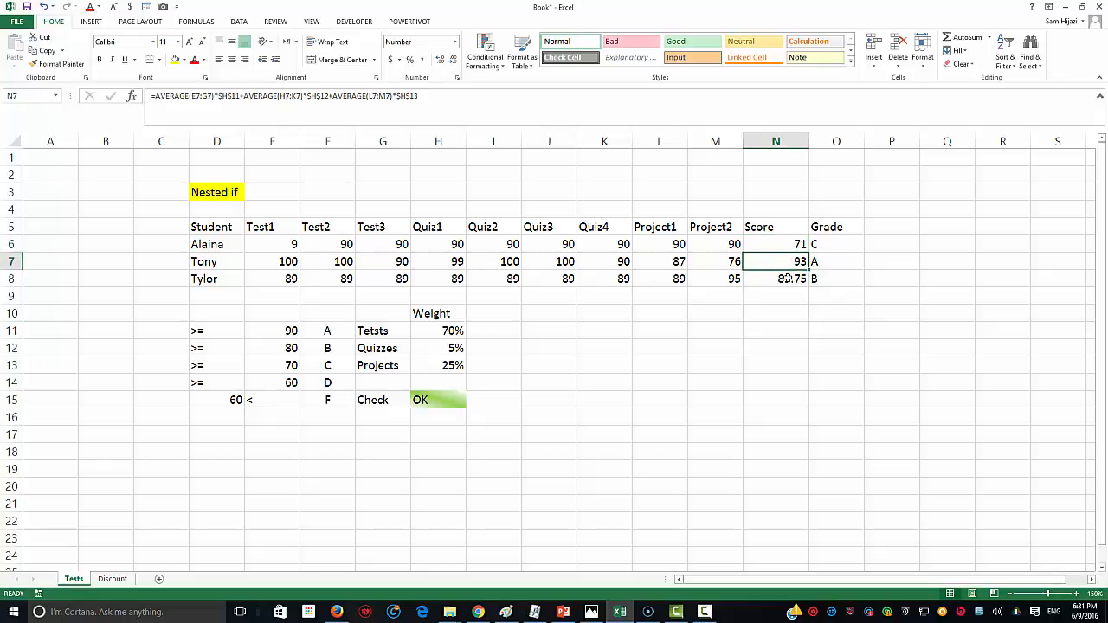